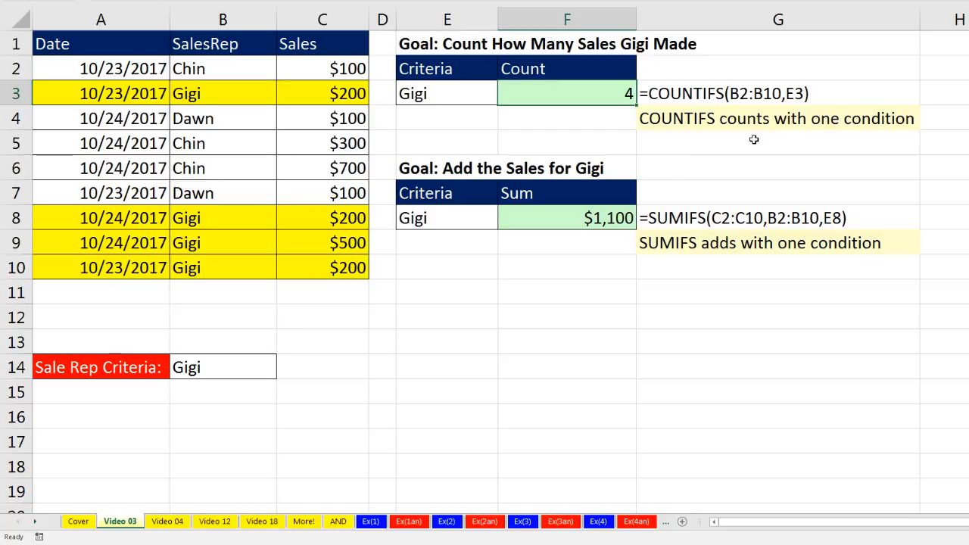
Inspect the COUNTIFS formula in F3 and the SUMIFS formula in F8 on the Video 03 sheet.
double_click(573, 91)
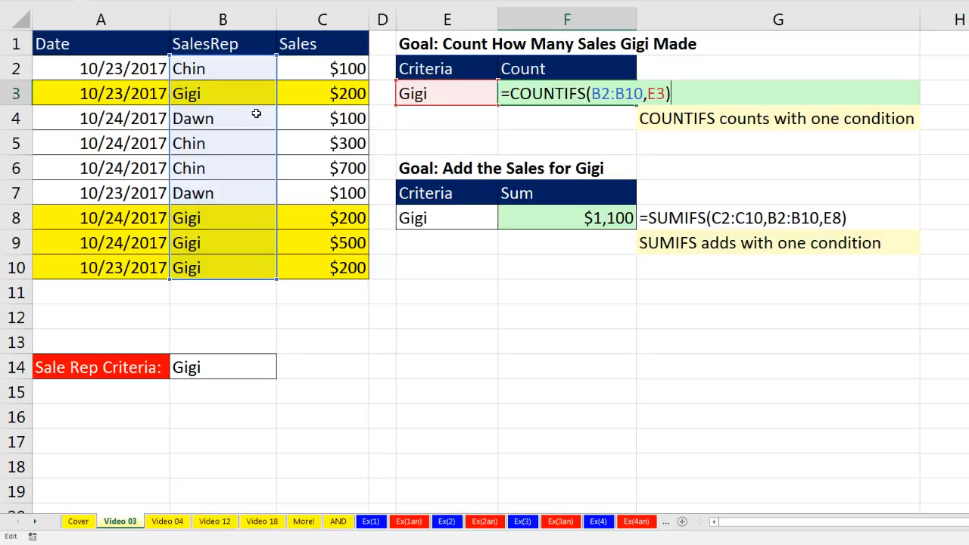
click(529, 218)
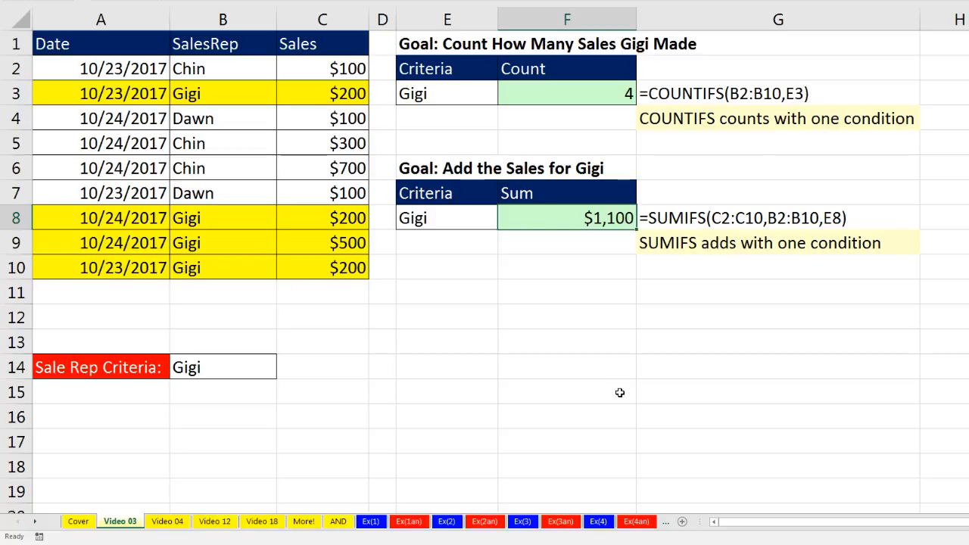
key(F2)
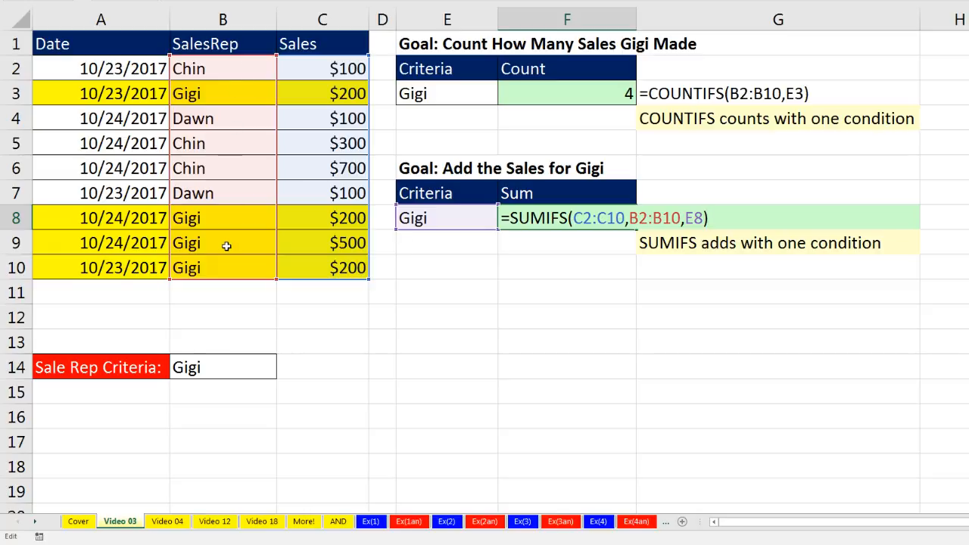
key(ctrl+Return)
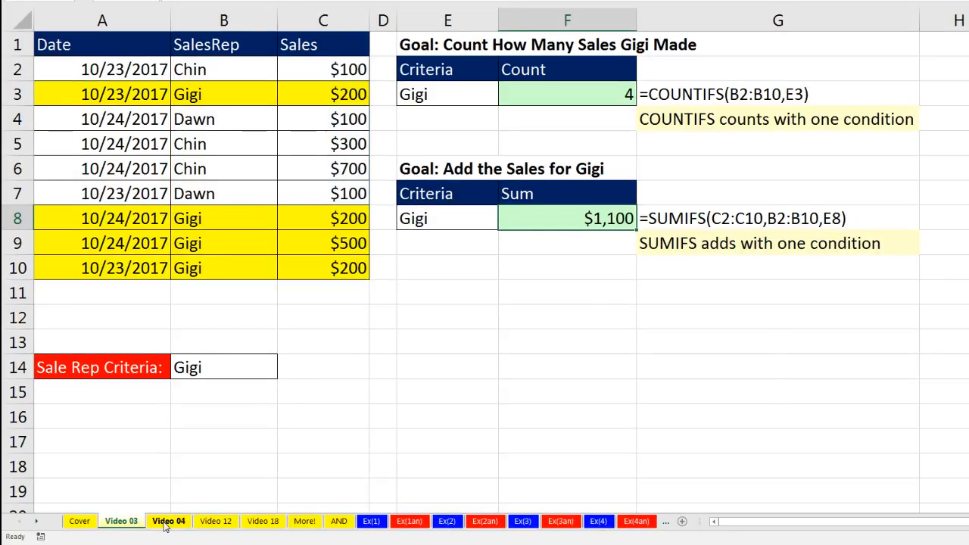
Inspect the SUMIFS formula in G4 of the region sales report on the Video 04 sheet.
click(168, 521)
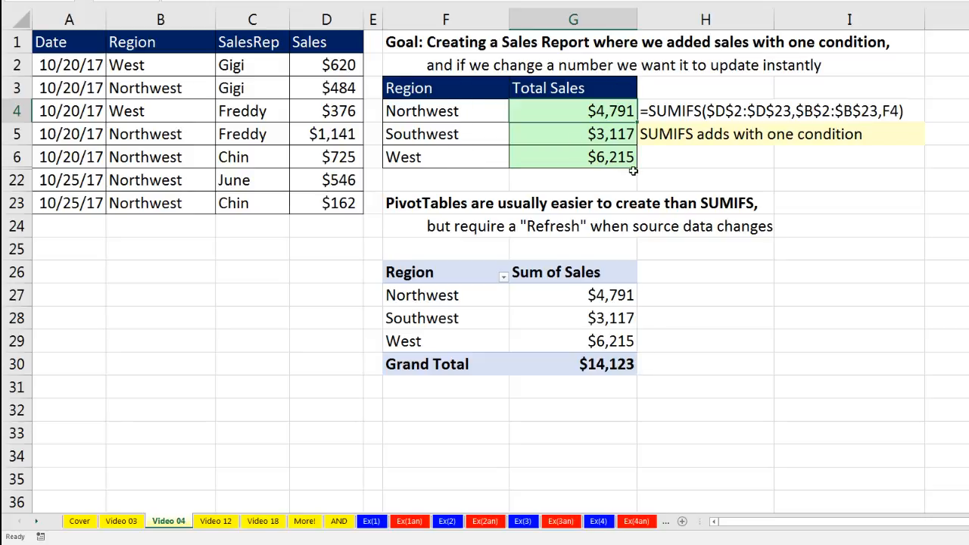
double_click(594, 110)
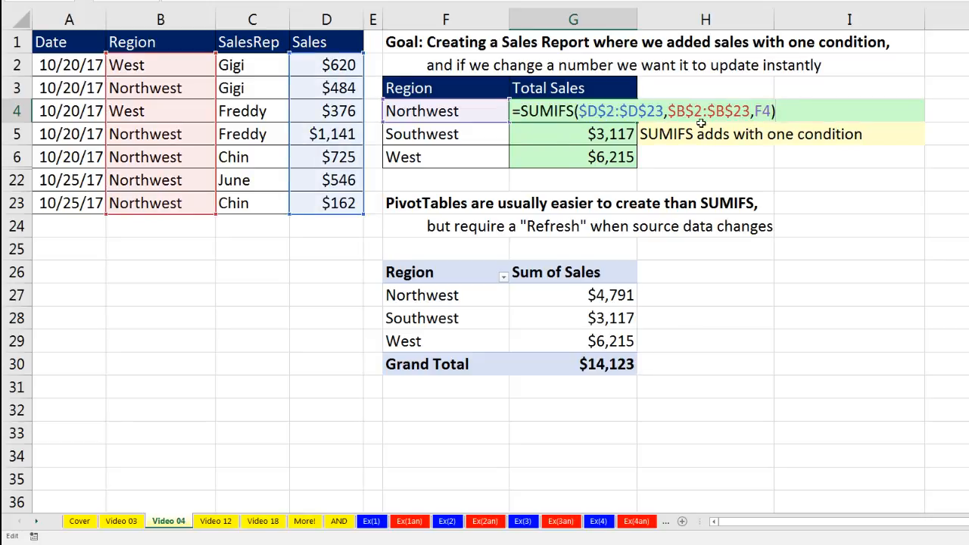
key(Escape)
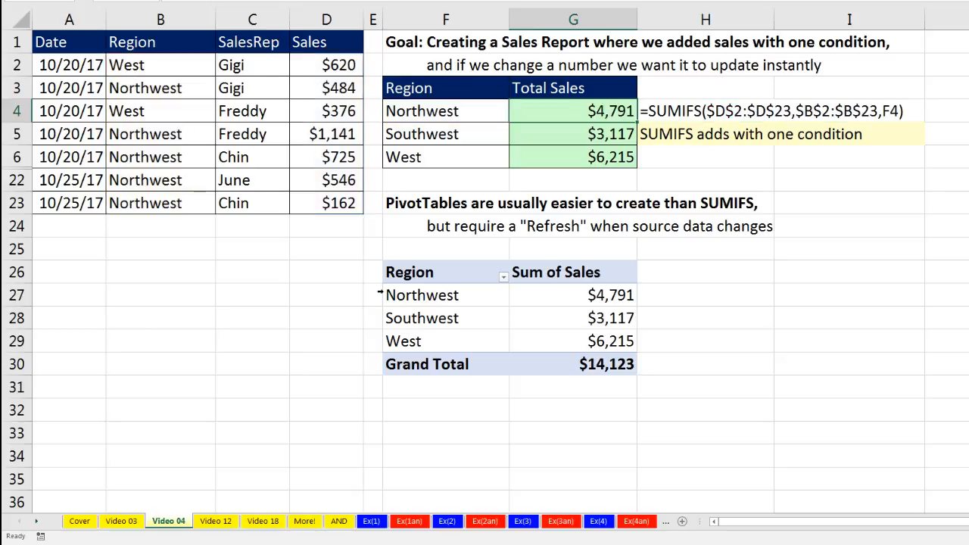
double_click(554, 113)
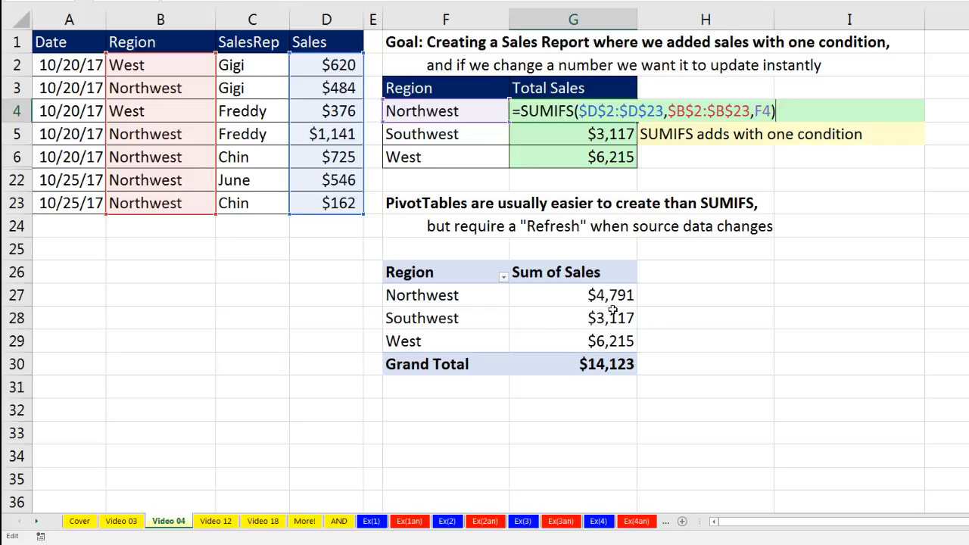
key(Escape)
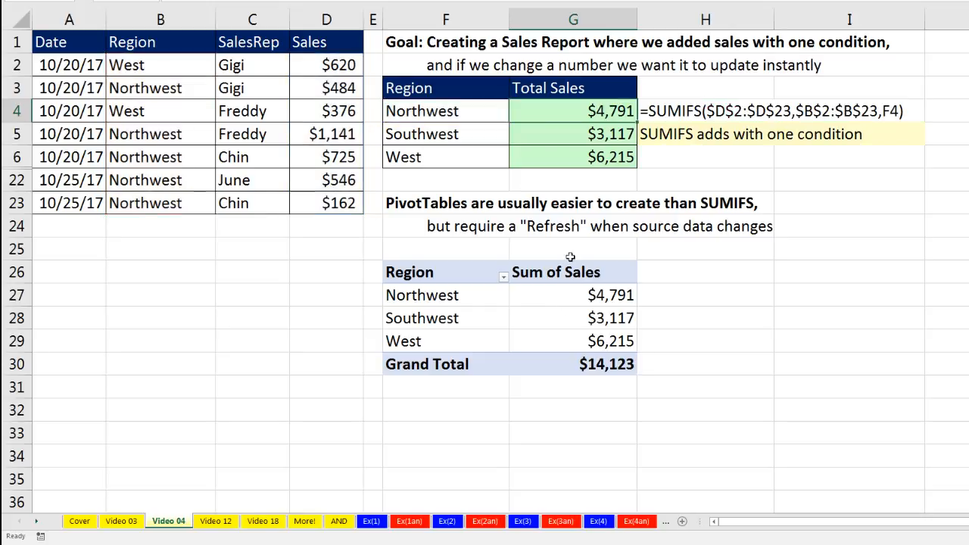
Inspect the COUNTIFS formula in E3 of the product count table on the Video 12 sheet.
click(217, 522)
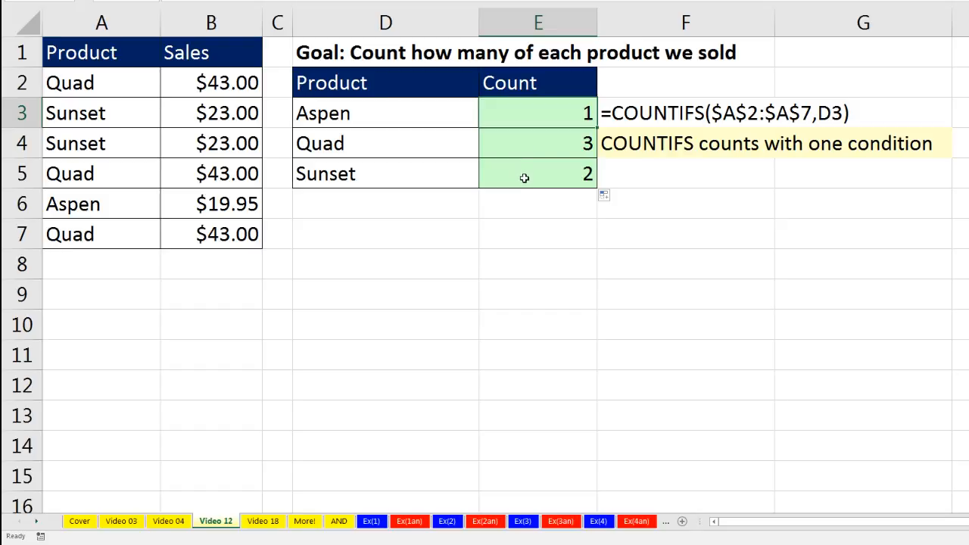
double_click(522, 122)
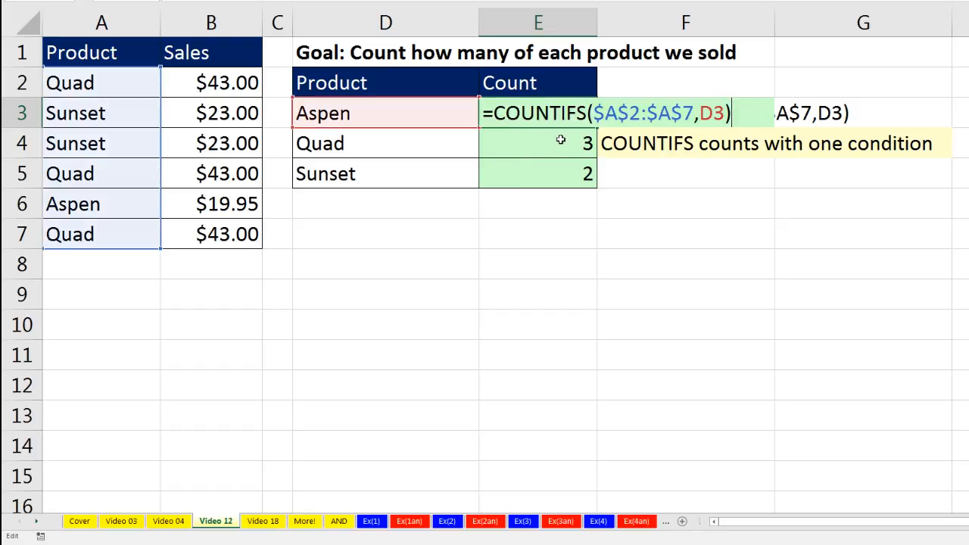
key(Escape)
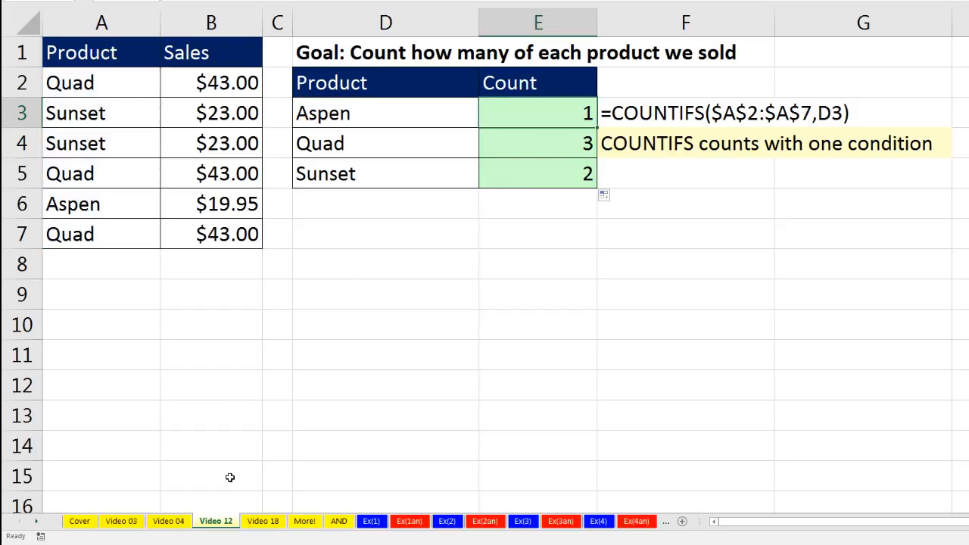
Inspect the SUMIFS formula in G3 on the Video 18 sheet and review the function list on the More! sheet.
click(262, 521)
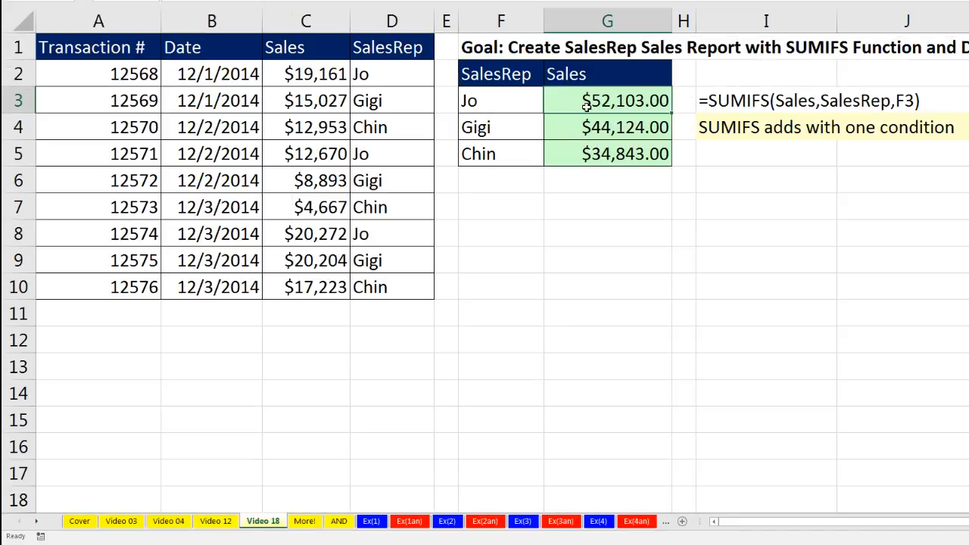
double_click(586, 104)
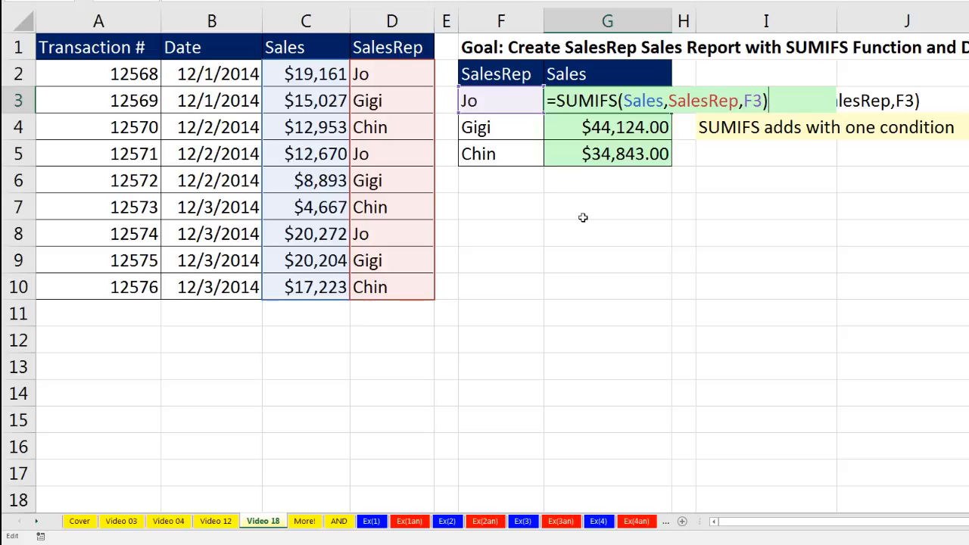
key(Return)
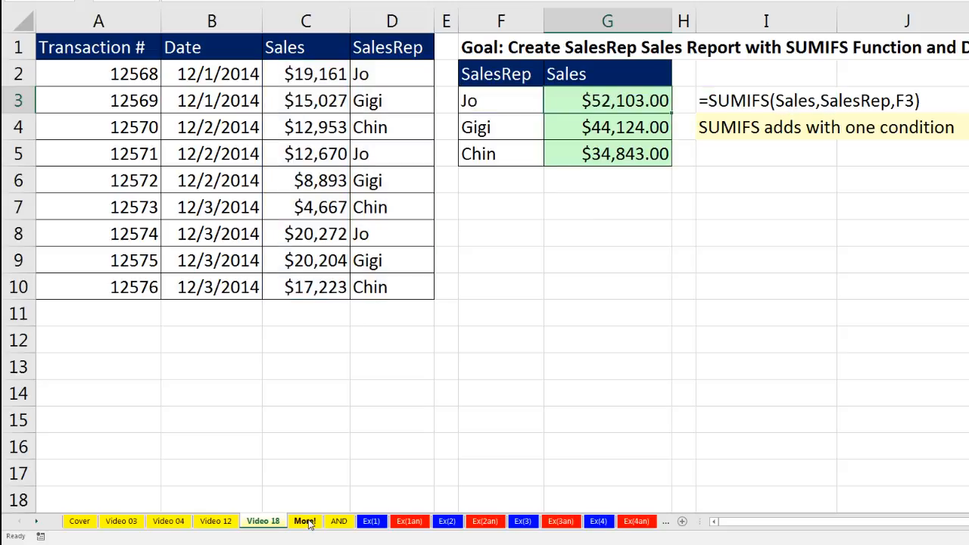
click(305, 520)
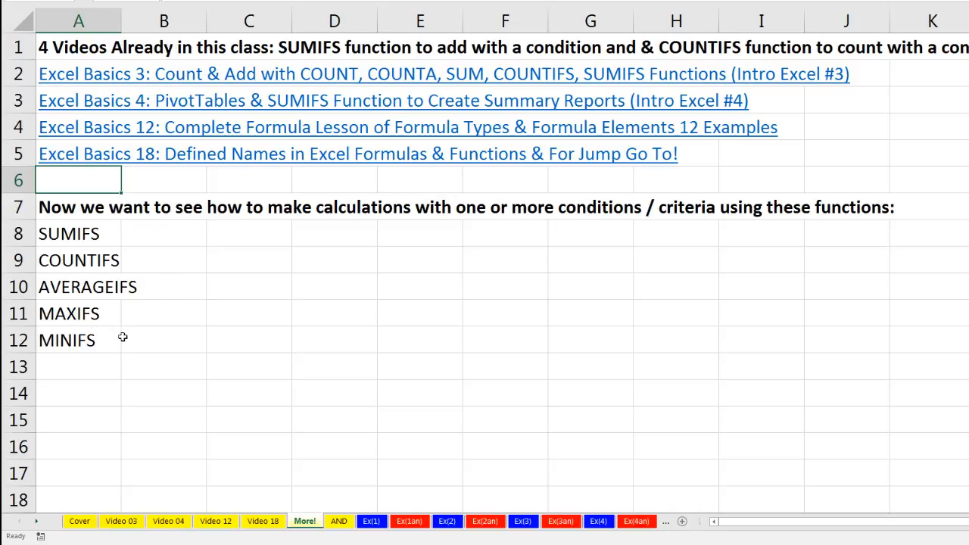
On the AND sheet, compare the first record's department and grade in row 20 with its test results in row 28.
click(338, 522)
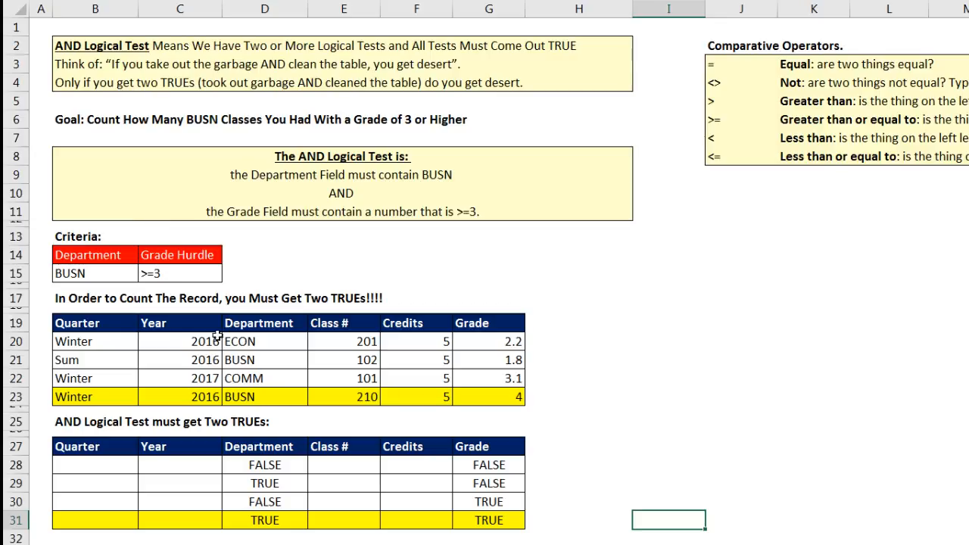
drag(87, 344, 502, 344)
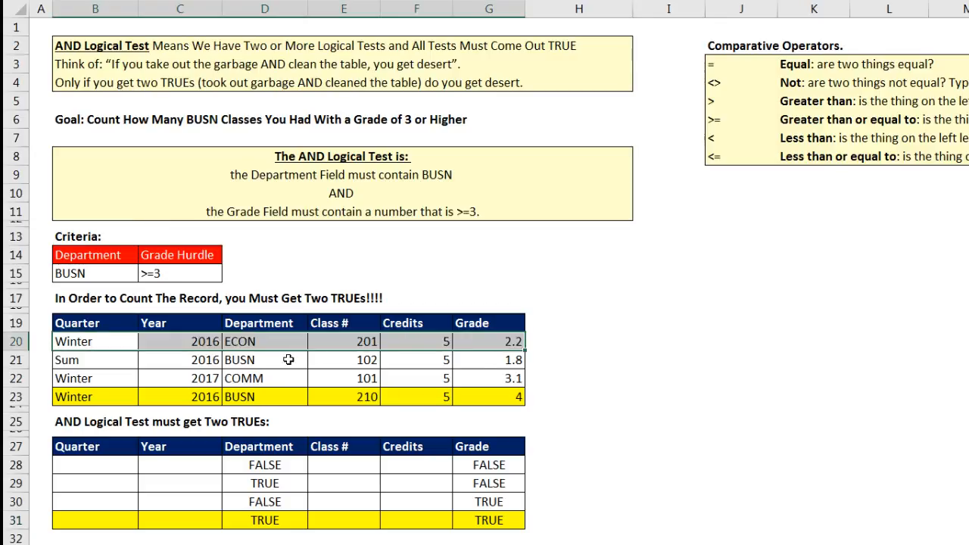
click(252, 343)
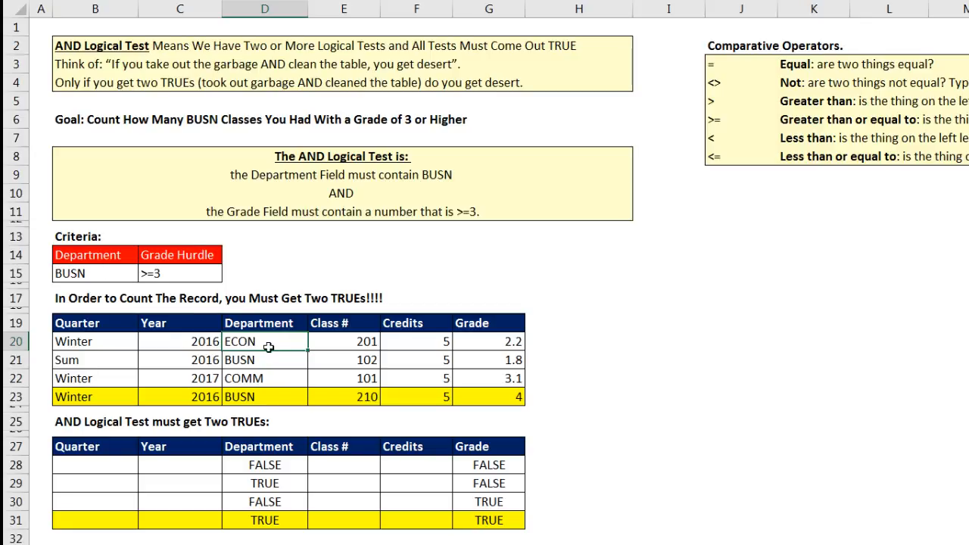
click(472, 343)
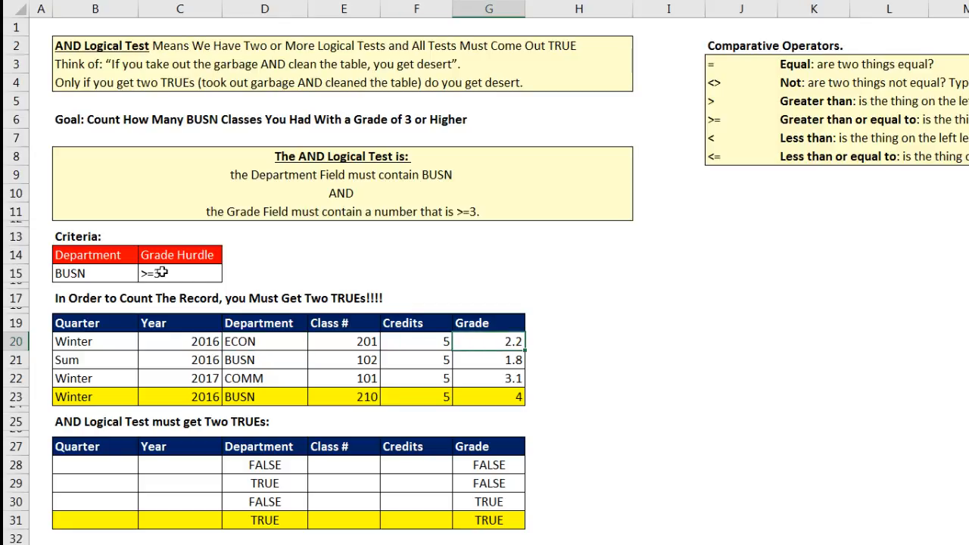
click(258, 465)
click(510, 467)
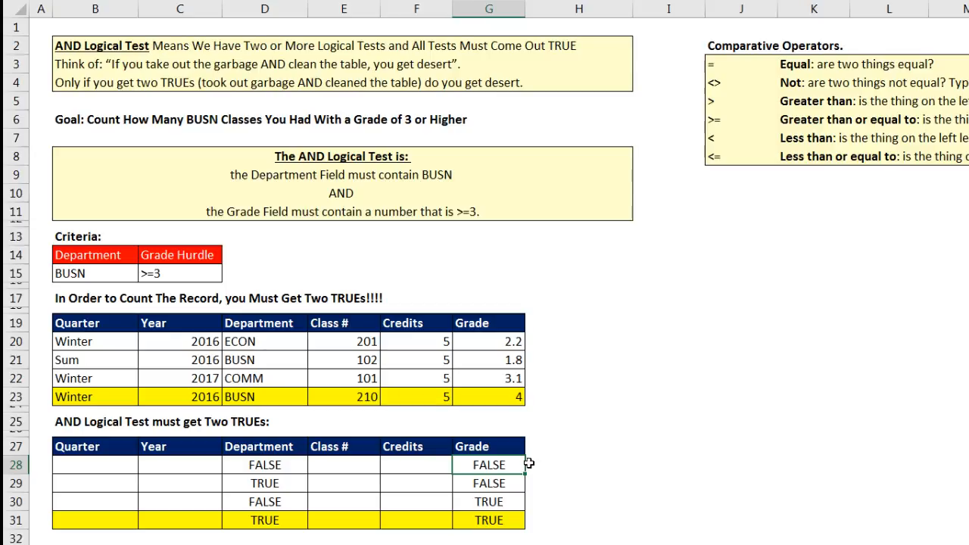
Compare the second record's department and grade in row 21 with its logical test results in row 29.
drag(71, 362, 492, 362)
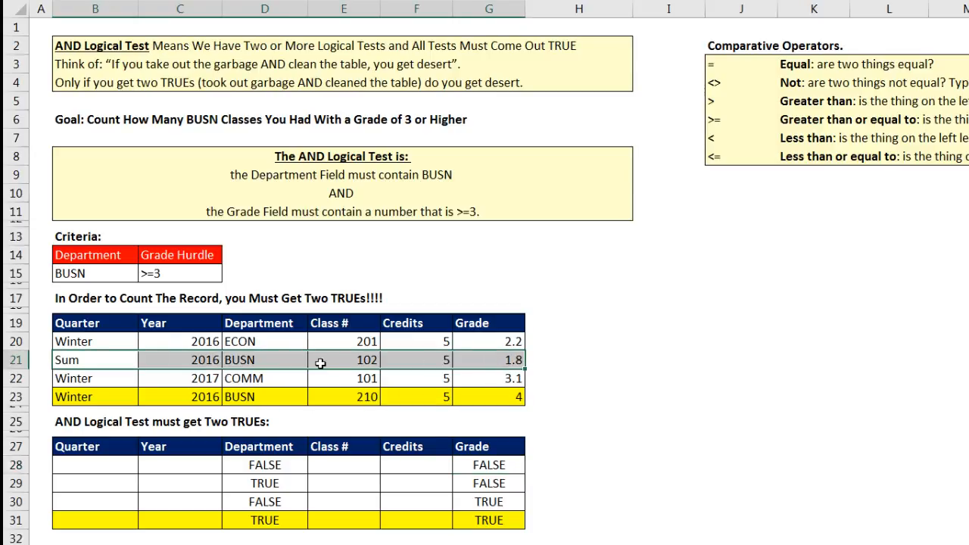
click(269, 360)
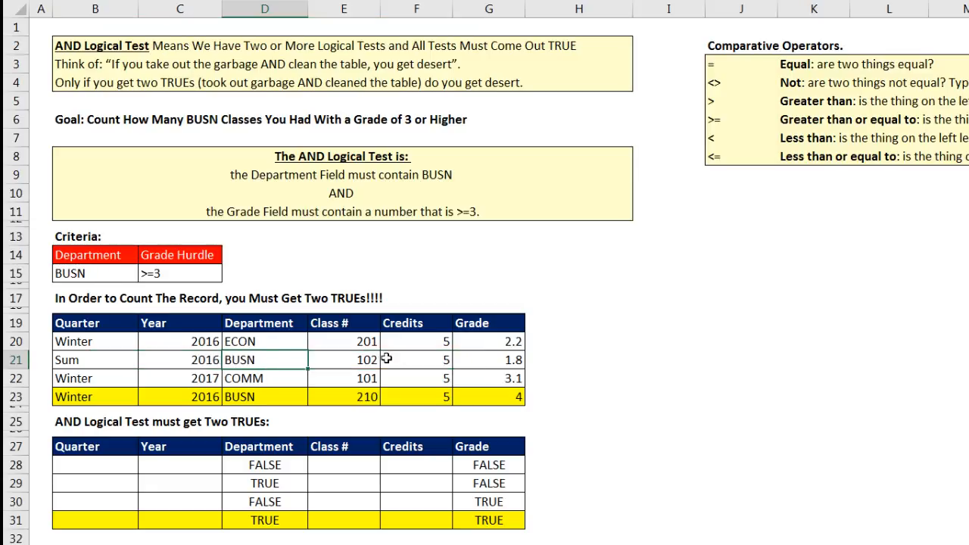
click(476, 365)
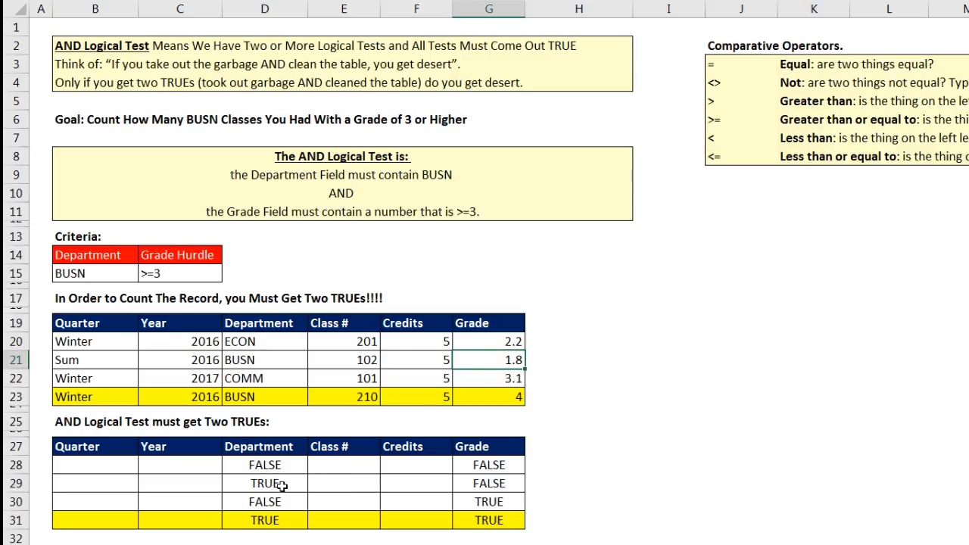
click(260, 488)
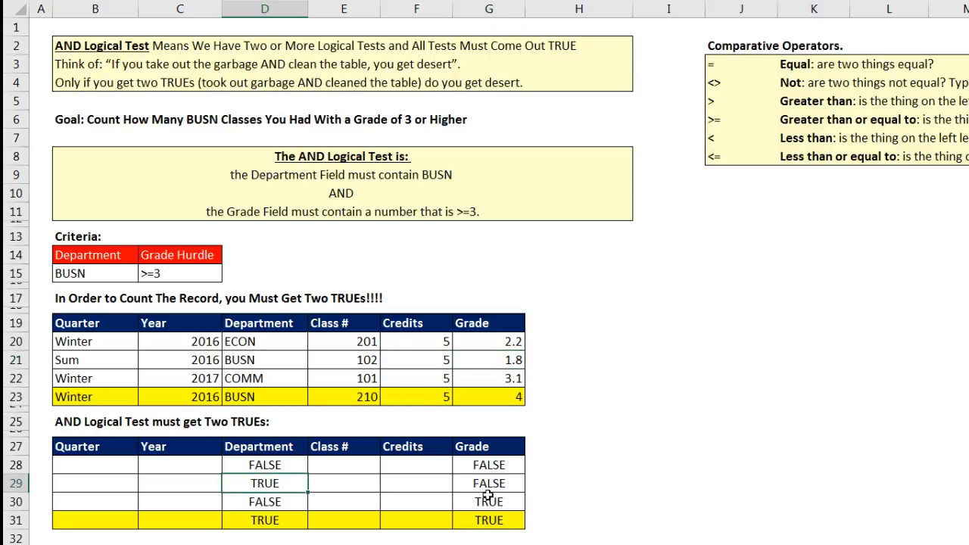
click(489, 488)
click(282, 486)
Compare the third record's department and grade in row 22 with its logical test results in row 30.
drag(89, 377, 480, 383)
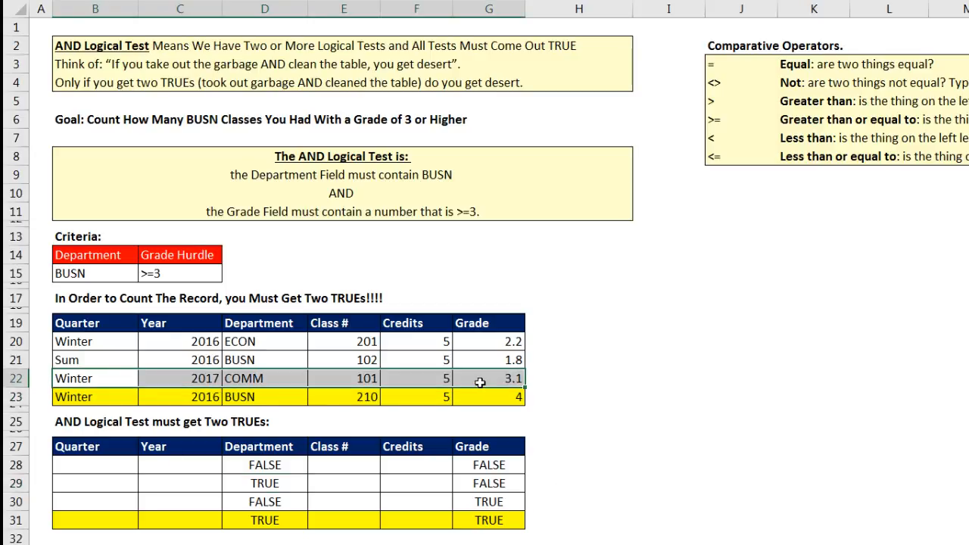
click(253, 382)
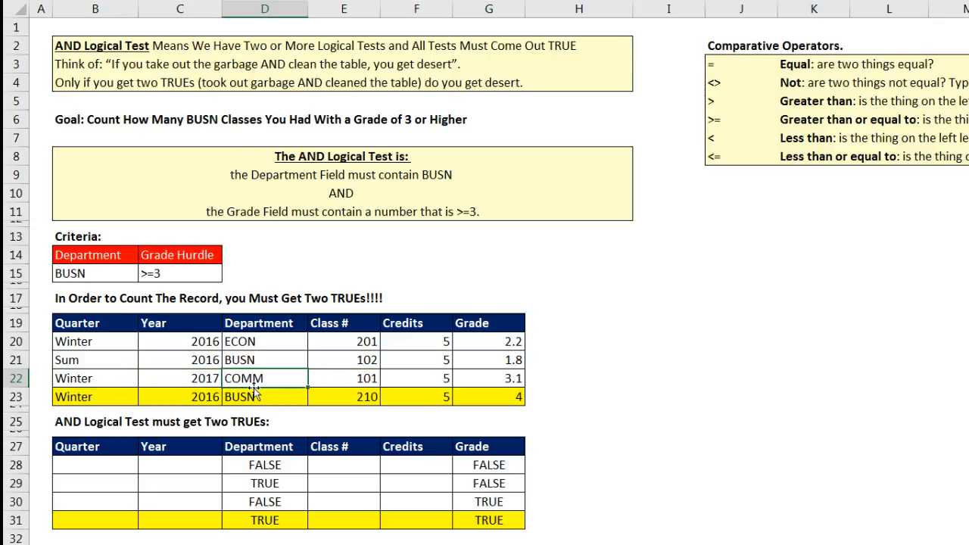
click(483, 379)
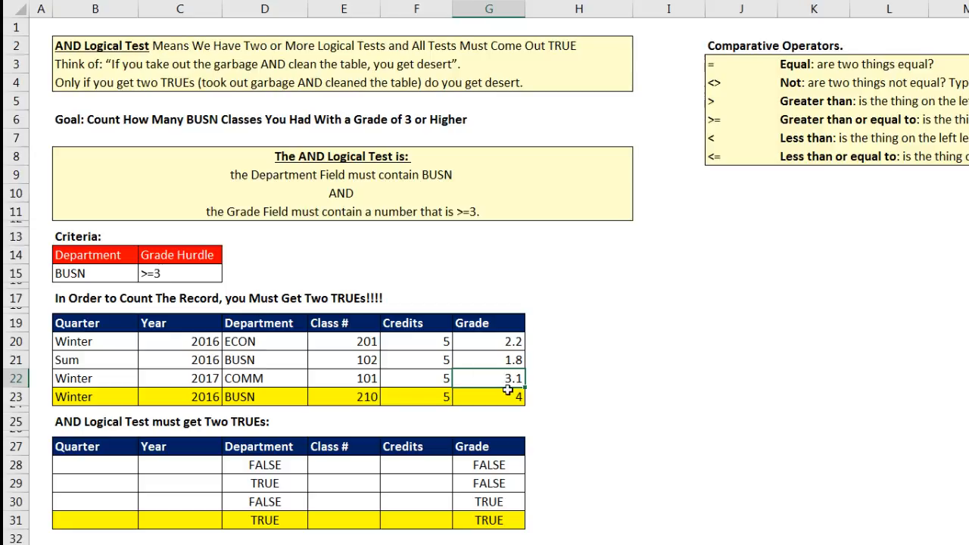
click(265, 504)
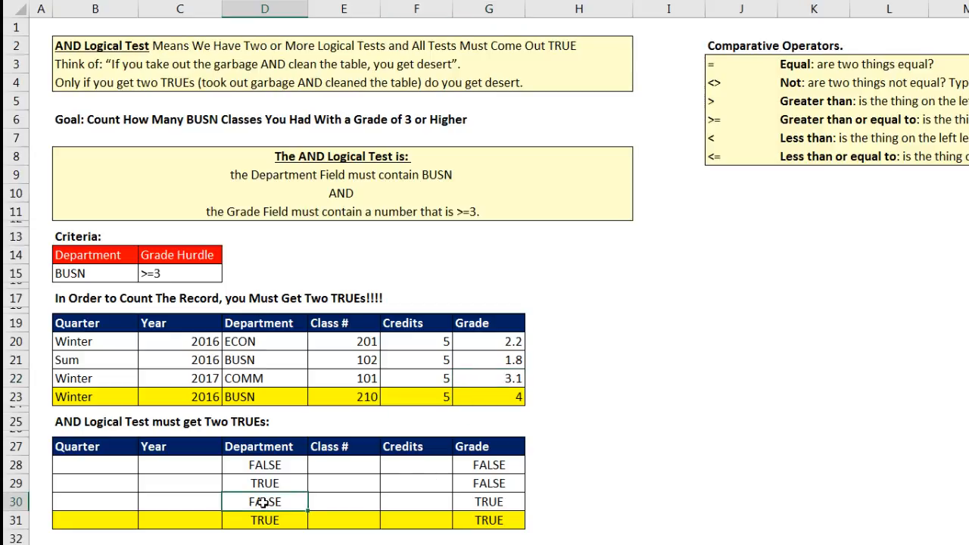
click(482, 498)
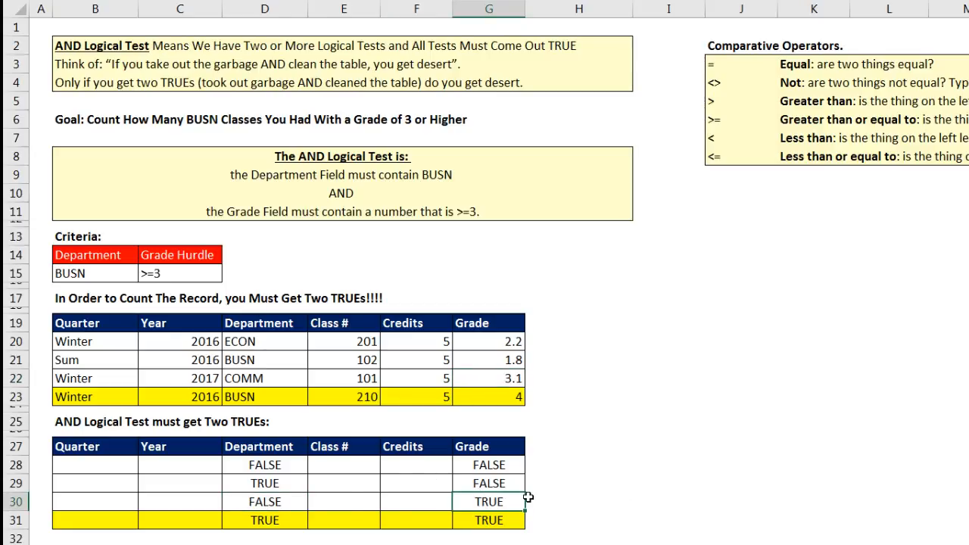
Compare the highlighted record's department and grade in row 23 with its logical test results in row 31.
click(271, 398)
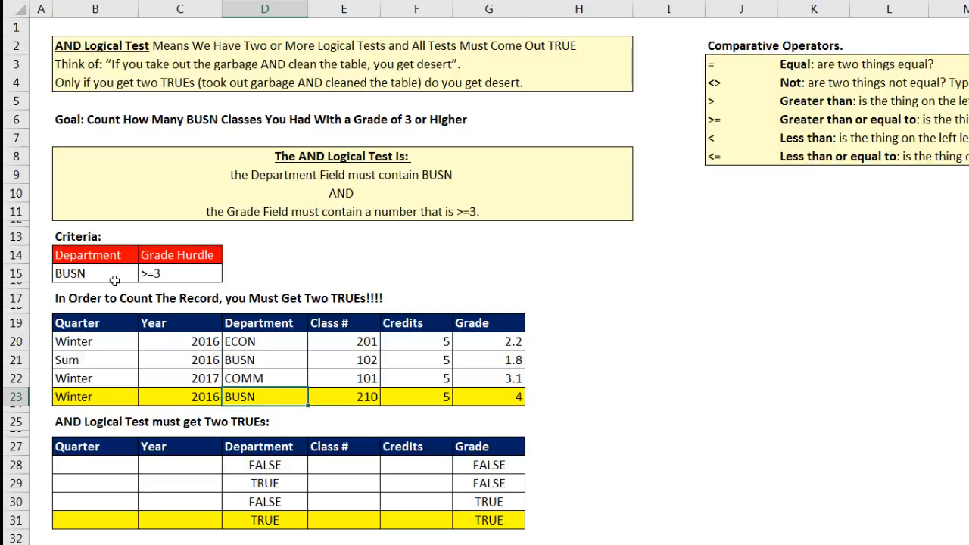
click(497, 396)
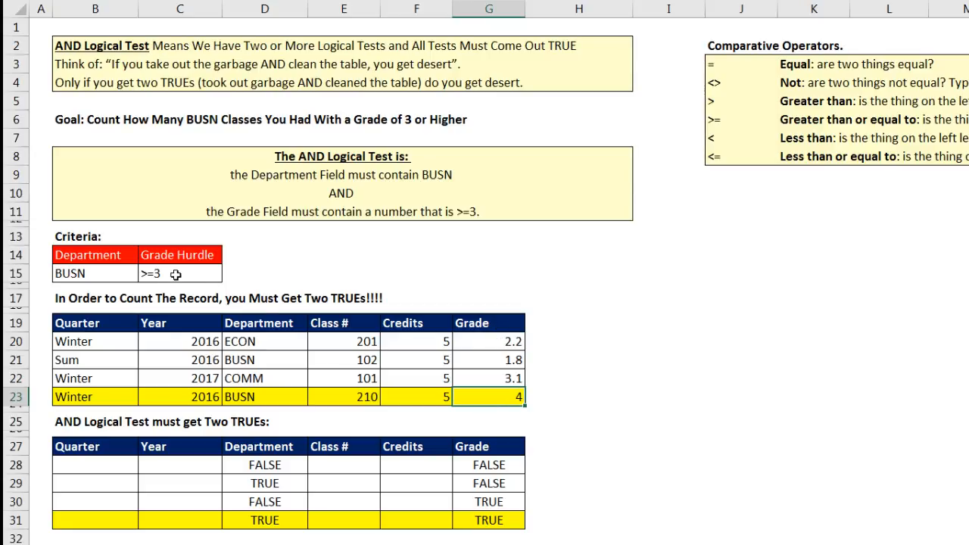
click(295, 518)
click(474, 519)
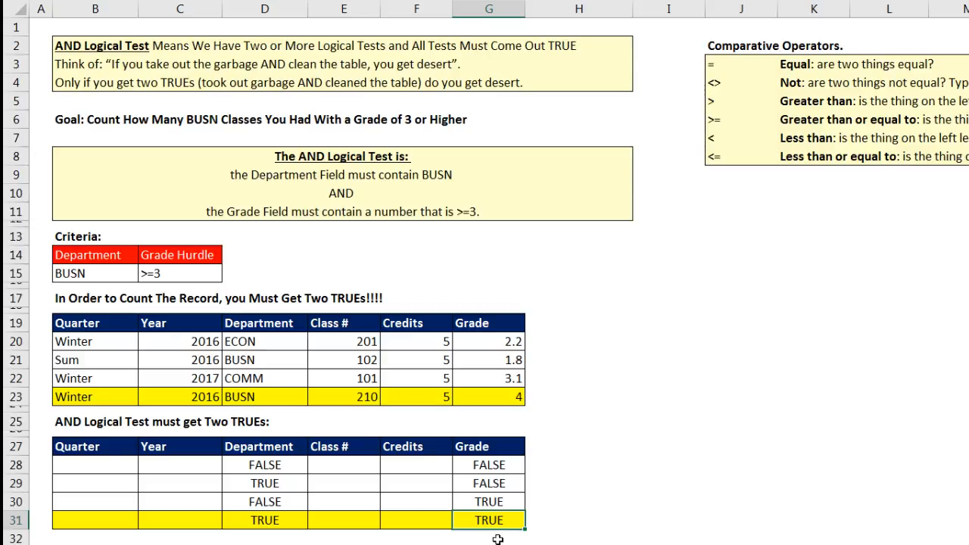
Switch to the Ex(1) worksheet with the BUSN class count exercise.
scroll(575, 517, down, 2)
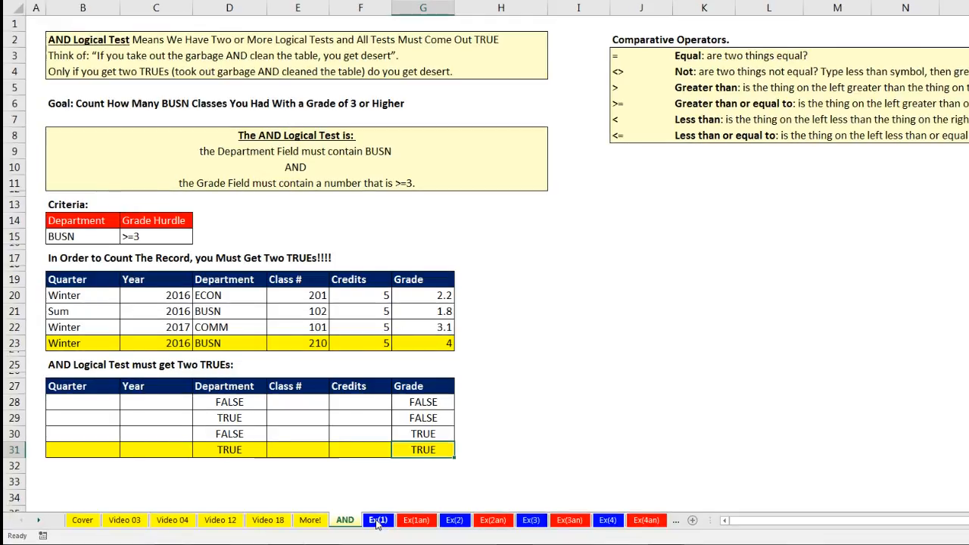
click(377, 521)
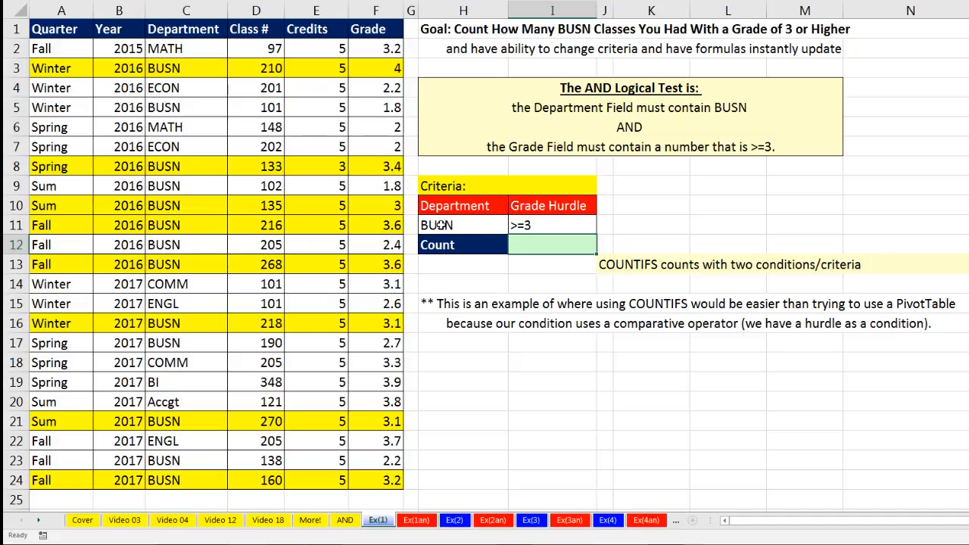
Review the Department and Grade Hurdle criteria cells above the empty Count cell.
click(448, 225)
click(533, 225)
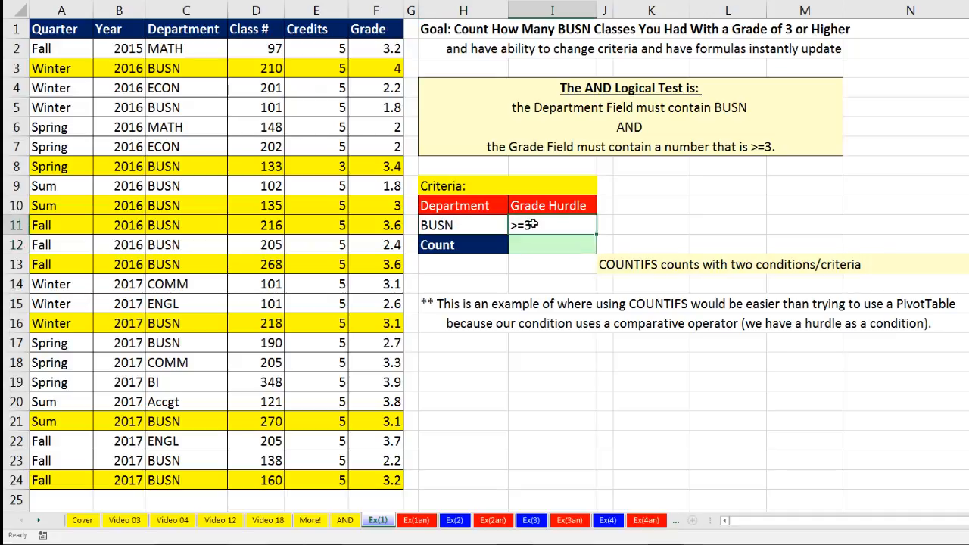
click(464, 225)
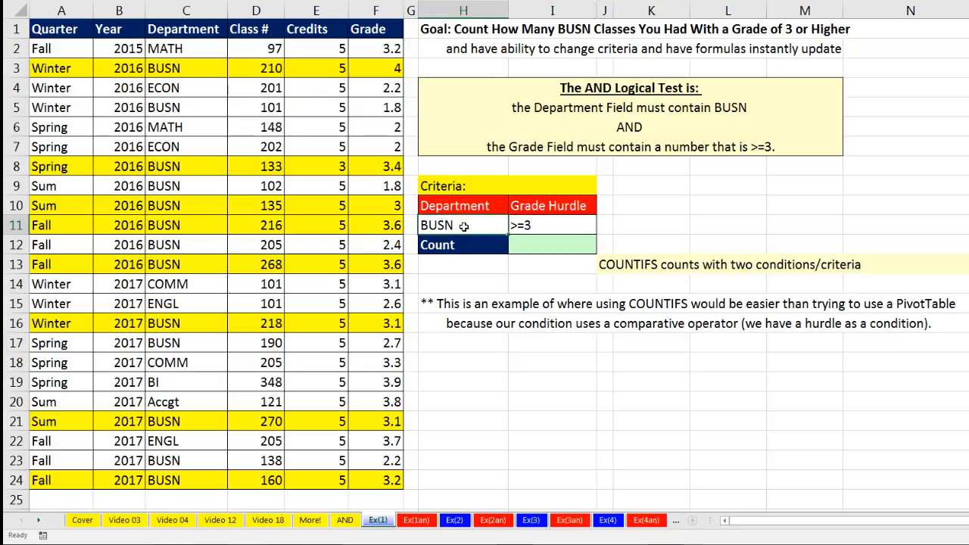
click(532, 226)
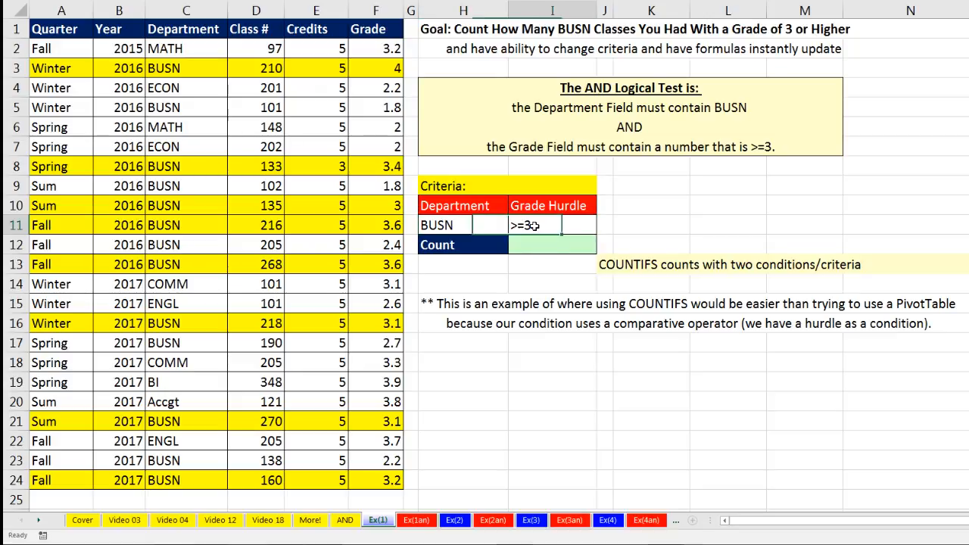
click(547, 206)
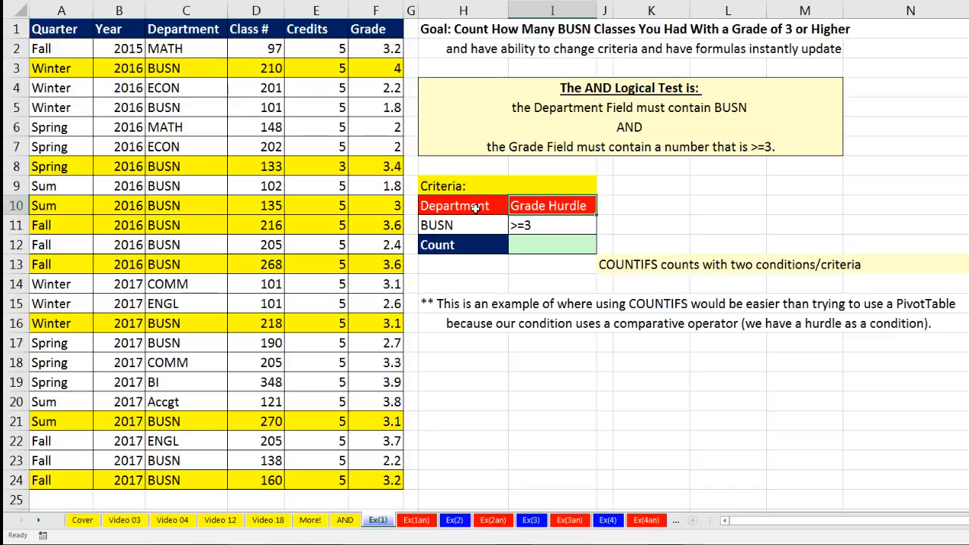
click(530, 241)
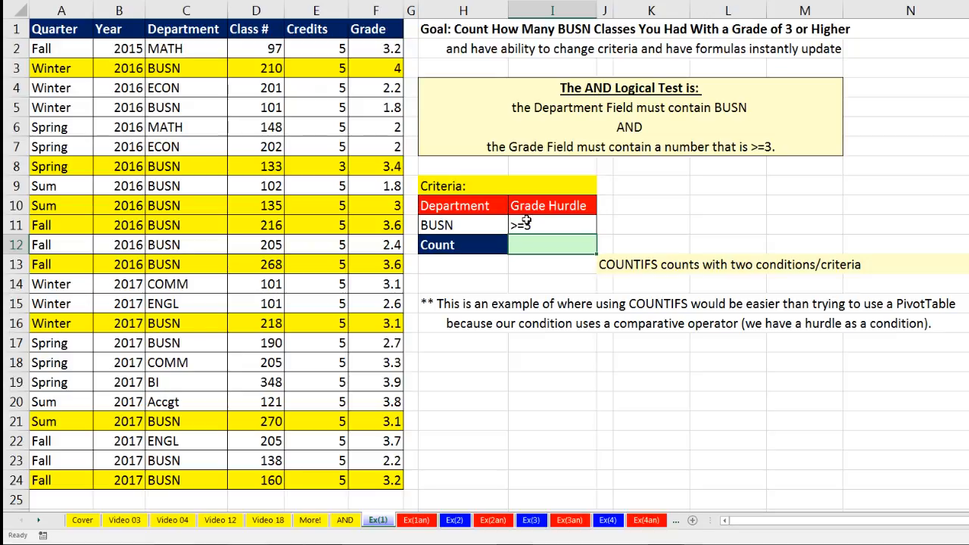
Enter the criterion >=3 in the Grade Hurdle cell I11.
click(551, 226)
text(>)
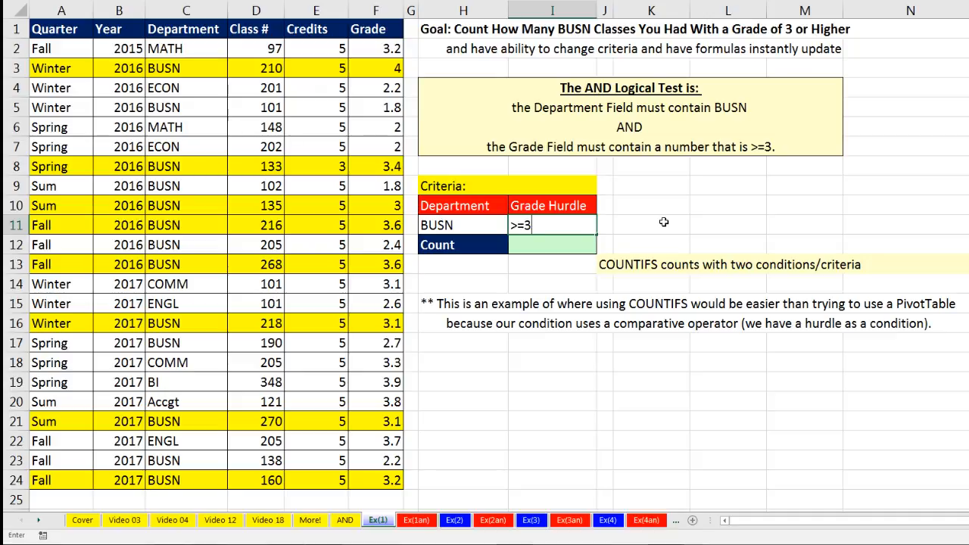
key(Return)
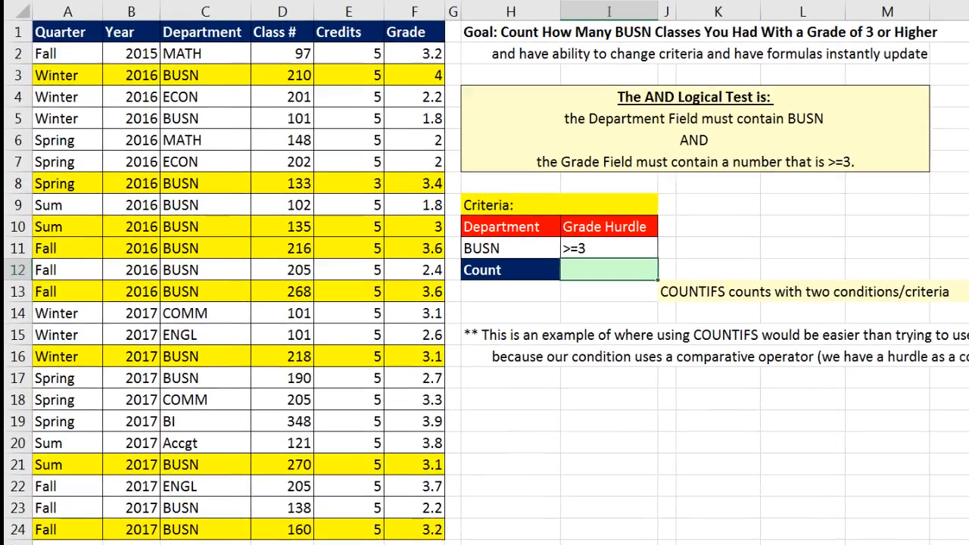
Start a COUNTIFS formula in Count cell I12 with department range C2:C24 and criterion H11.
text(=countifs)
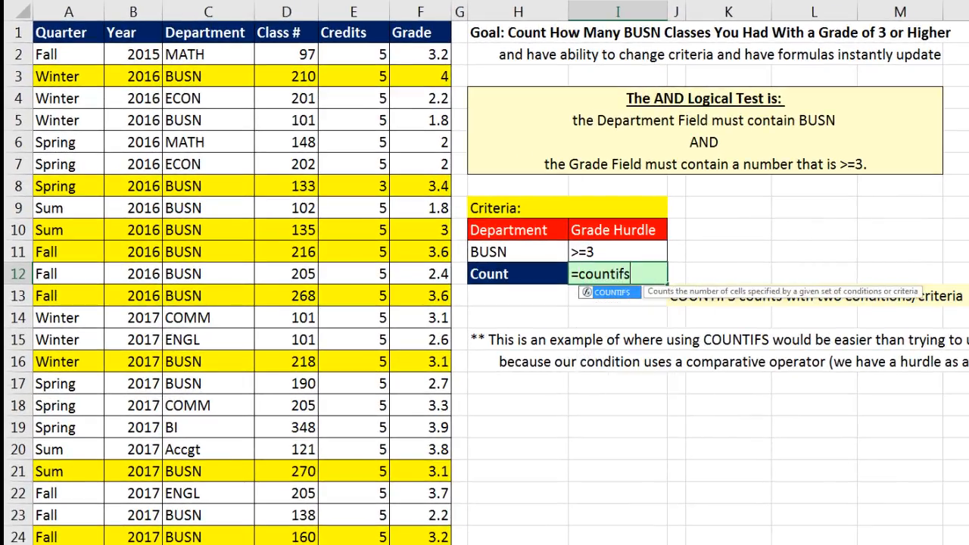
key(Tab)
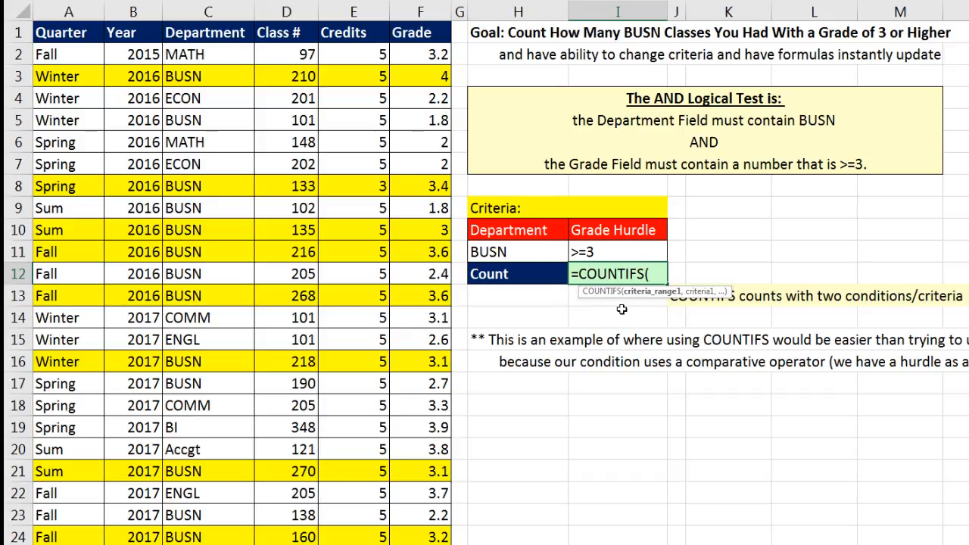
drag(195, 54, 200, 519)
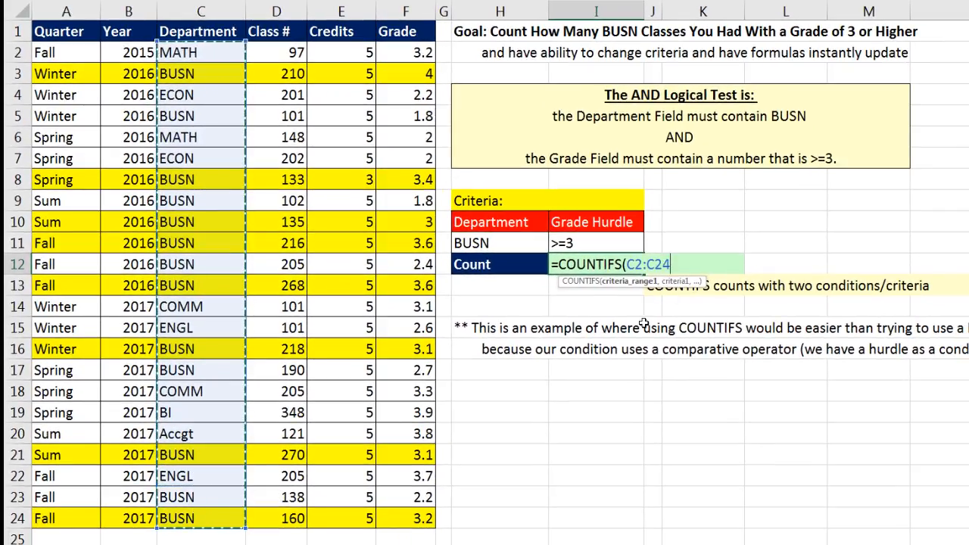
text(,)
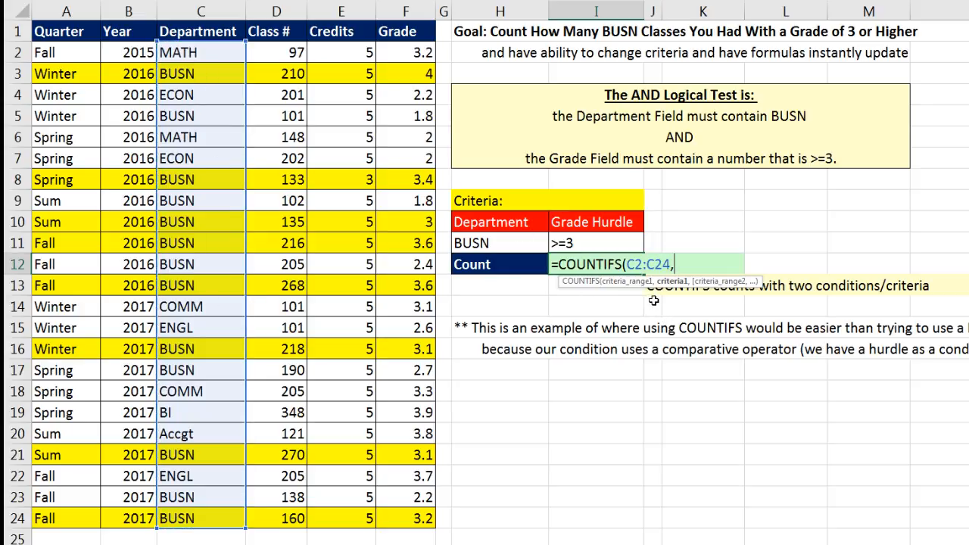
click(650, 282)
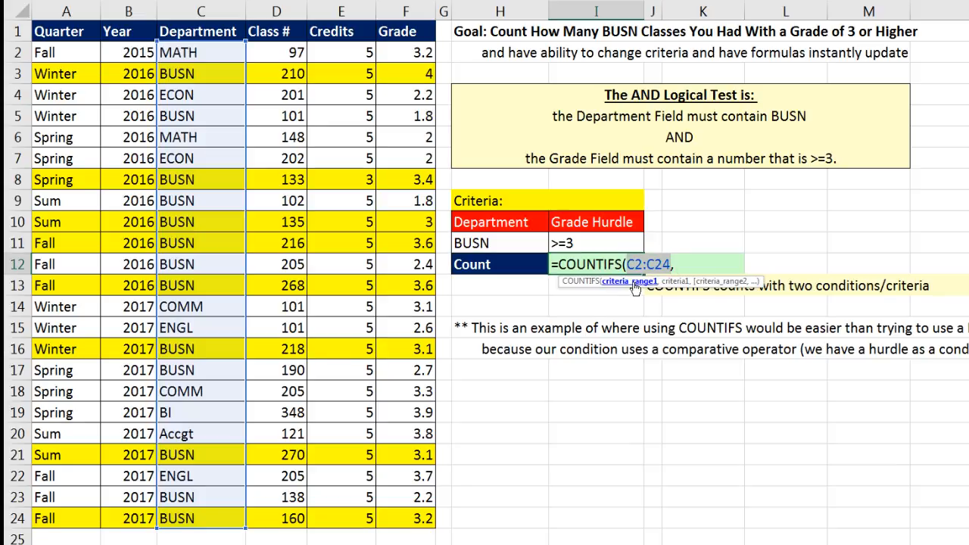
click(671, 272)
text(,)
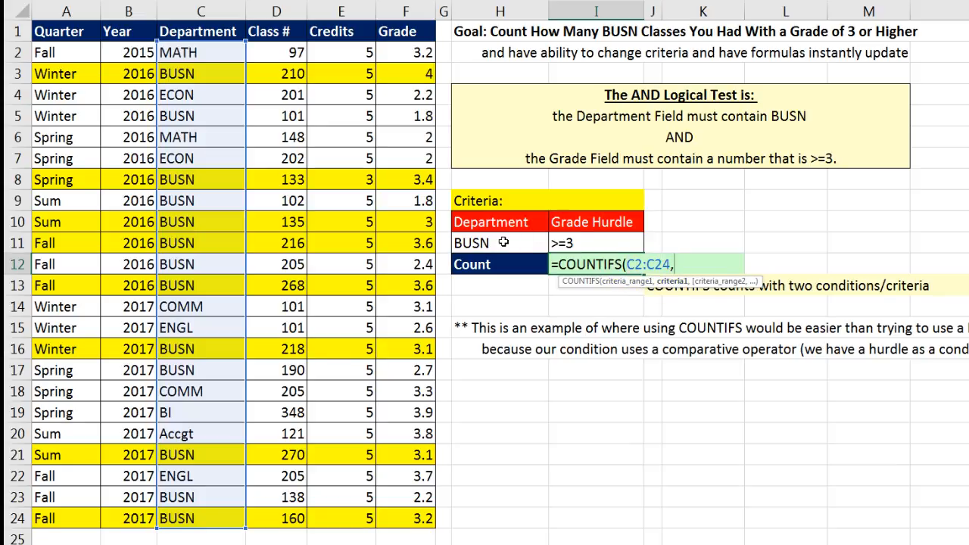
click(503, 242)
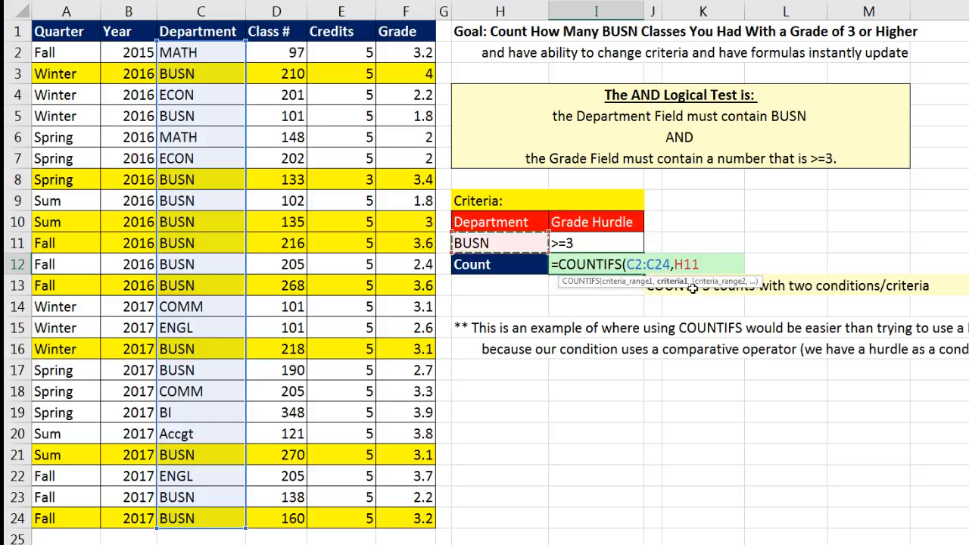
text(,)
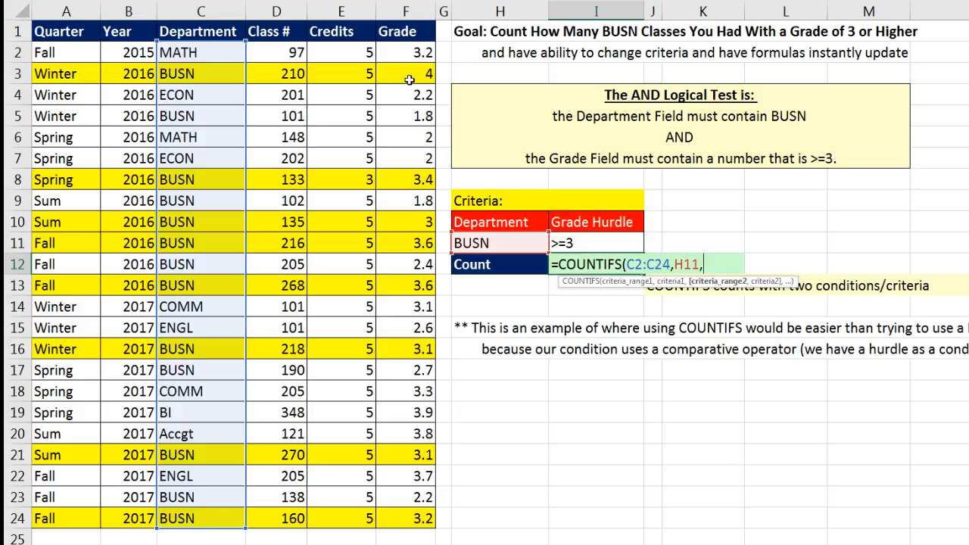
Add the grade range F2:F24 with criterion I11 to the COUNTIFS formula and close its parenthesis.
drag(401, 53, 411, 470)
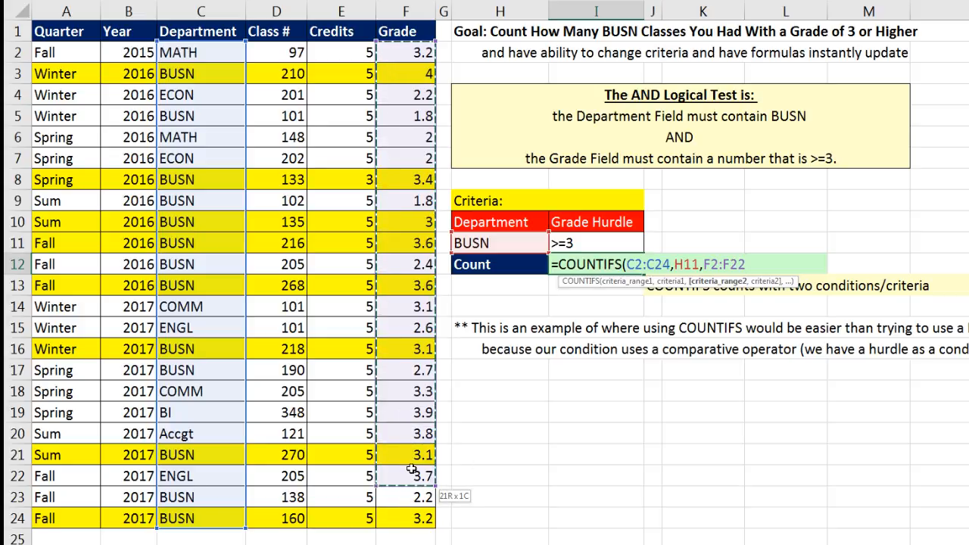
drag(414, 481, 417, 522)
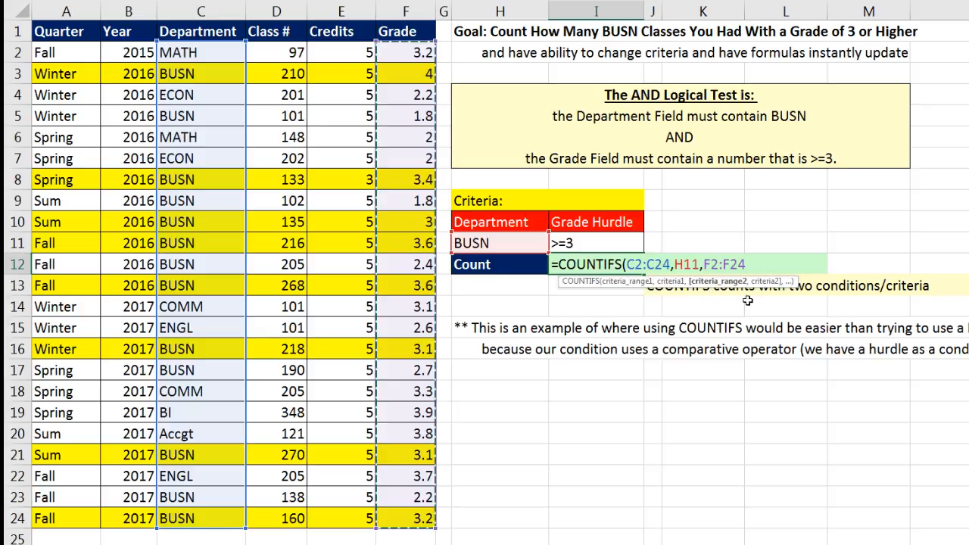
text(,)
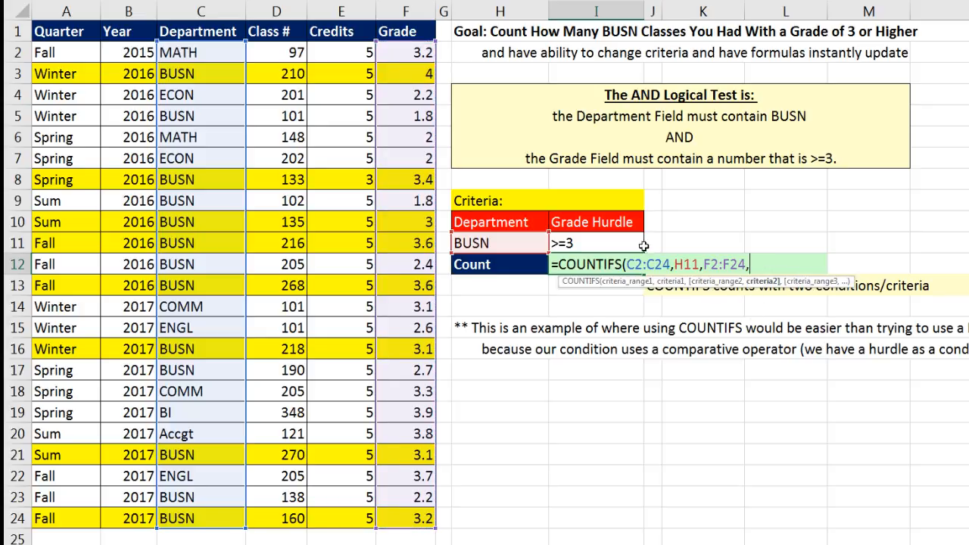
click(617, 241)
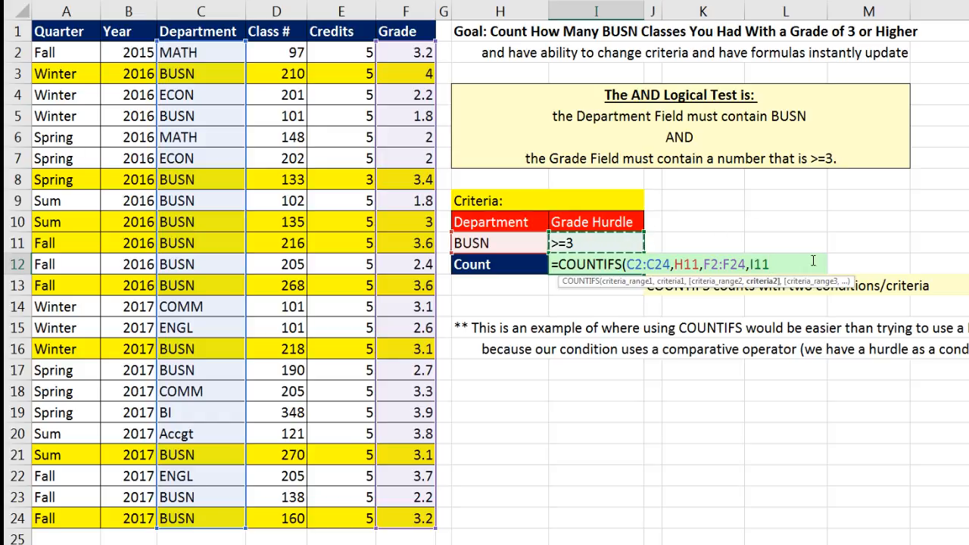
text())
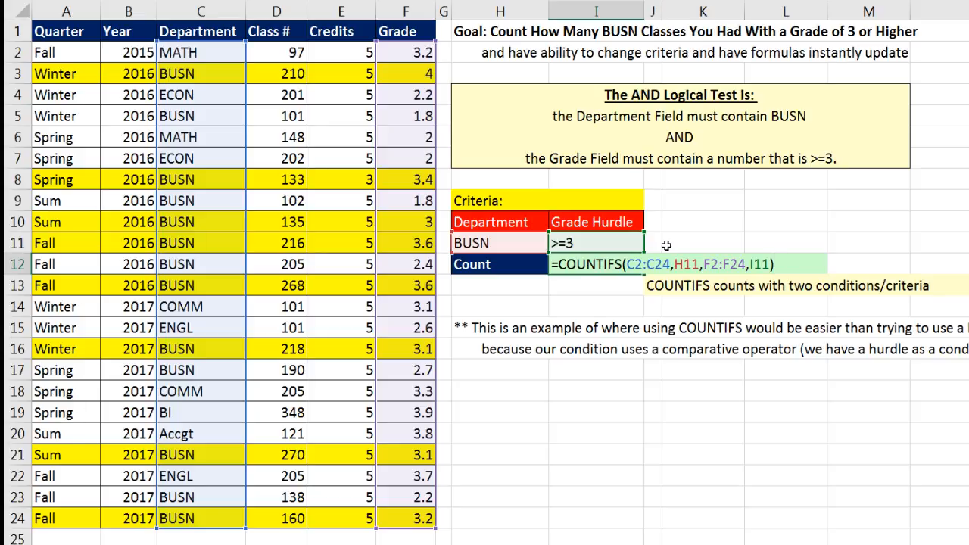
Check each range and criterion argument of the COUNTIFS formula and enter it in I12.
click(636, 263)
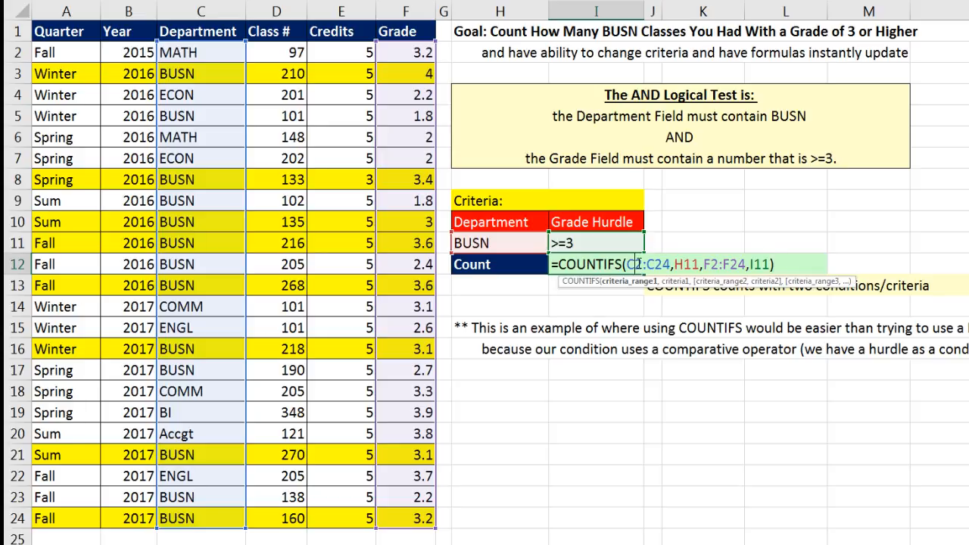
click(647, 284)
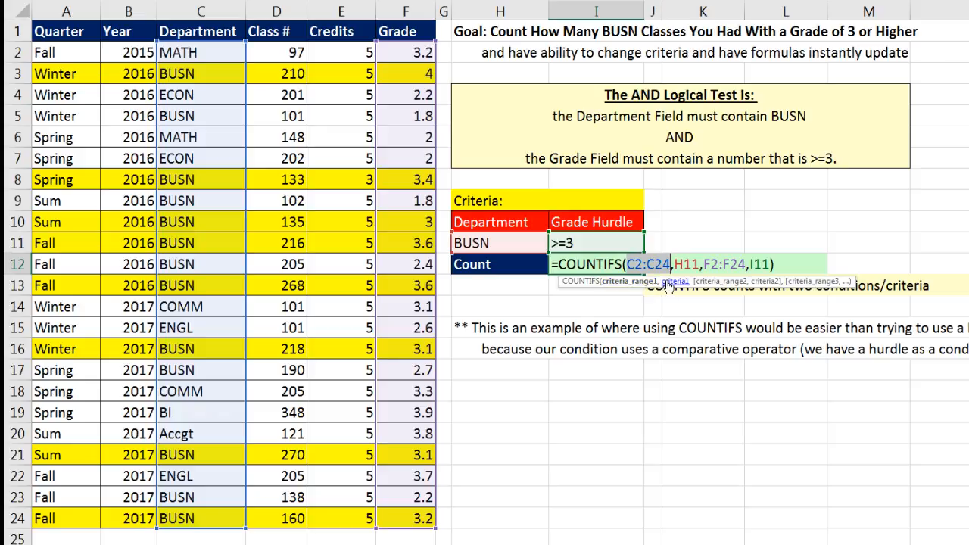
click(670, 282)
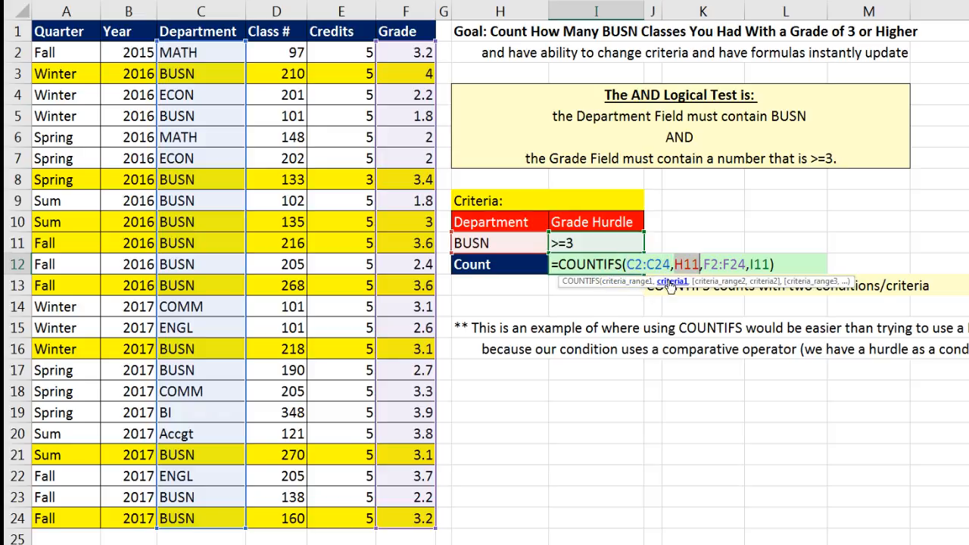
click(704, 282)
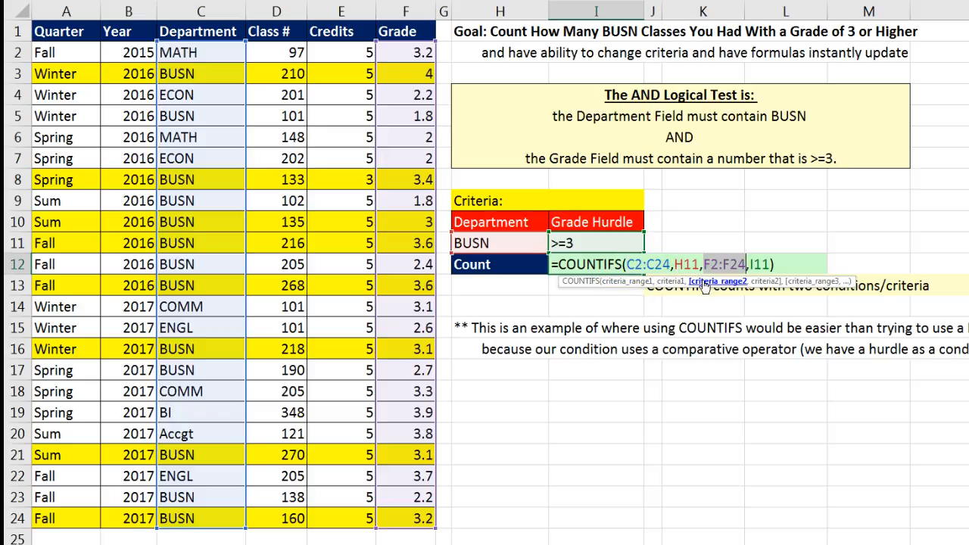
click(760, 282)
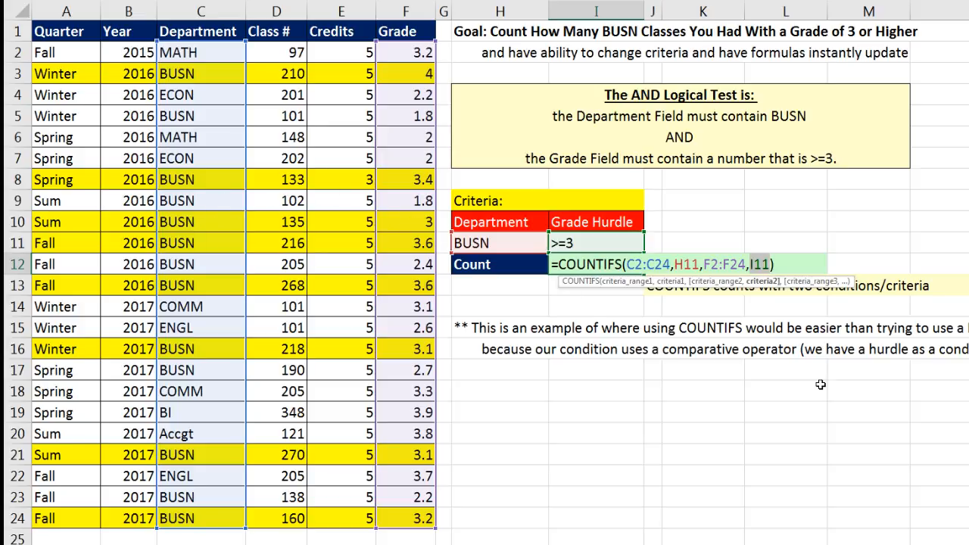
key(Return)
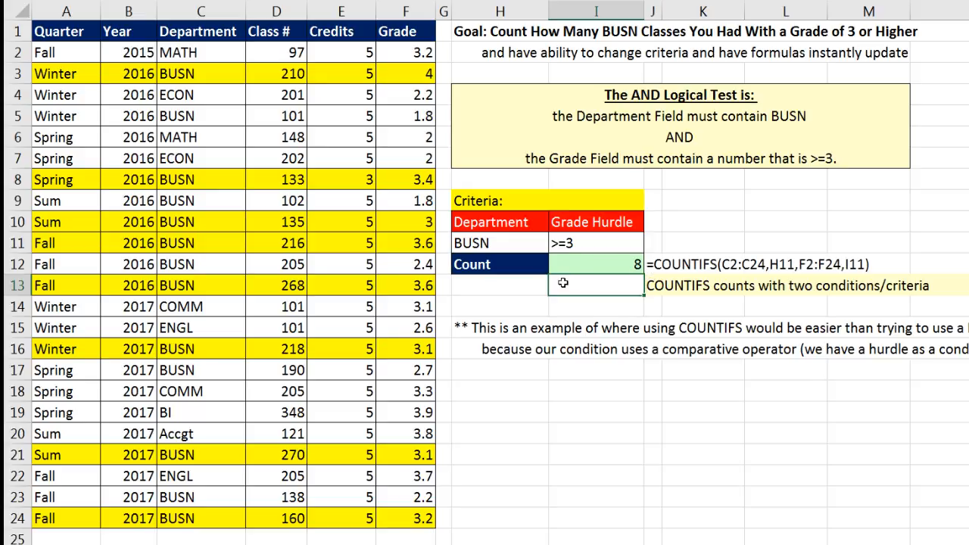
Test the count with a grade hurdle of >=3.5 in I11 and undo the change.
click(598, 242)
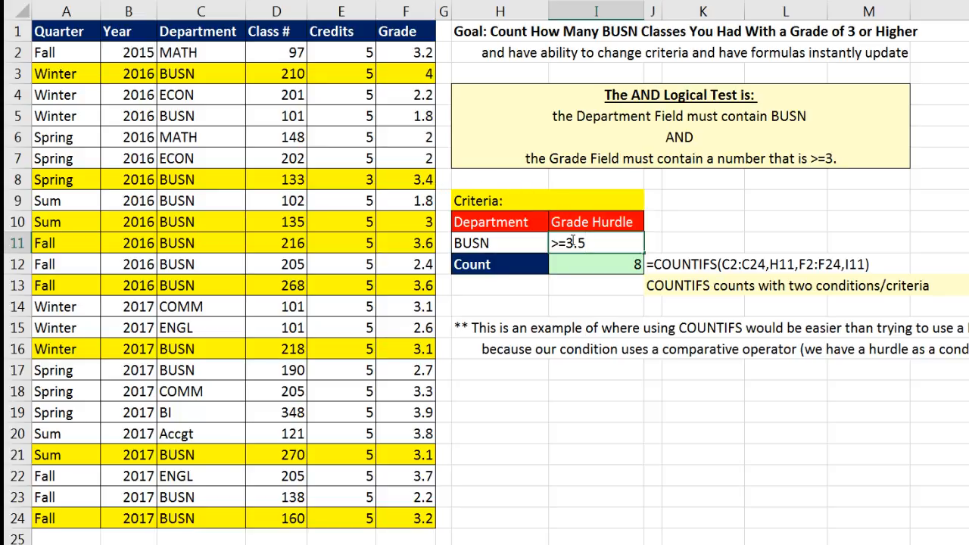
key(Return)
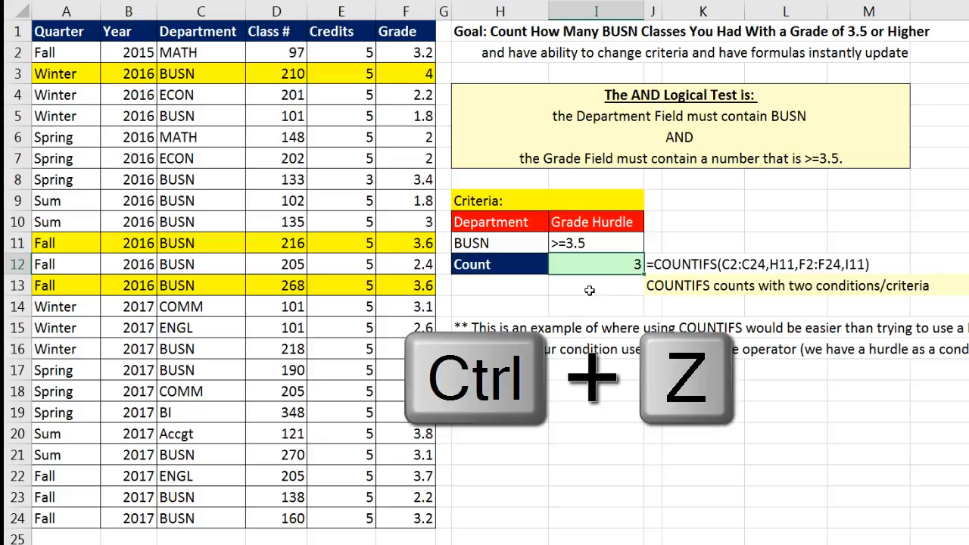
key(ctrl+z)
Test the count with MATH as the department criterion in H11 and set it back to BUSN.
click(504, 245)
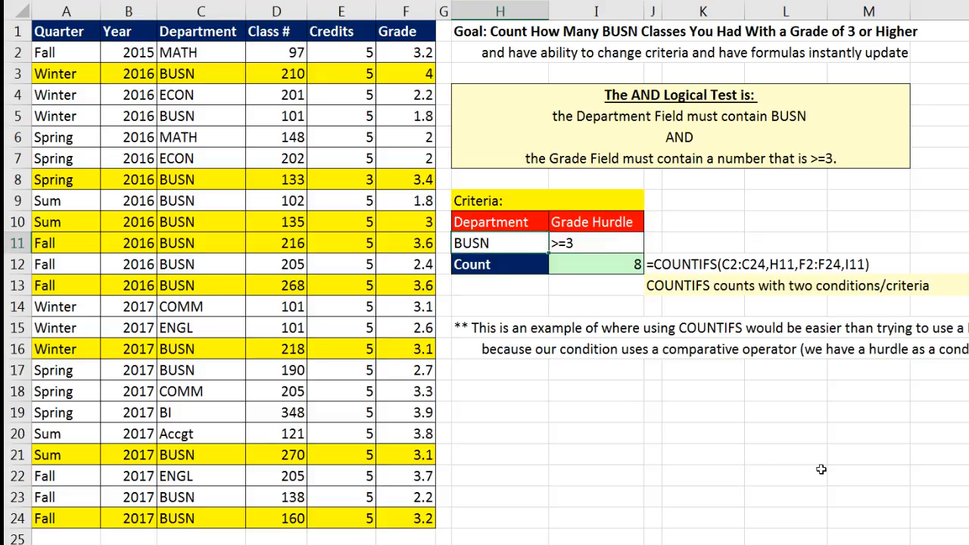
text(MATH)
key(Return)
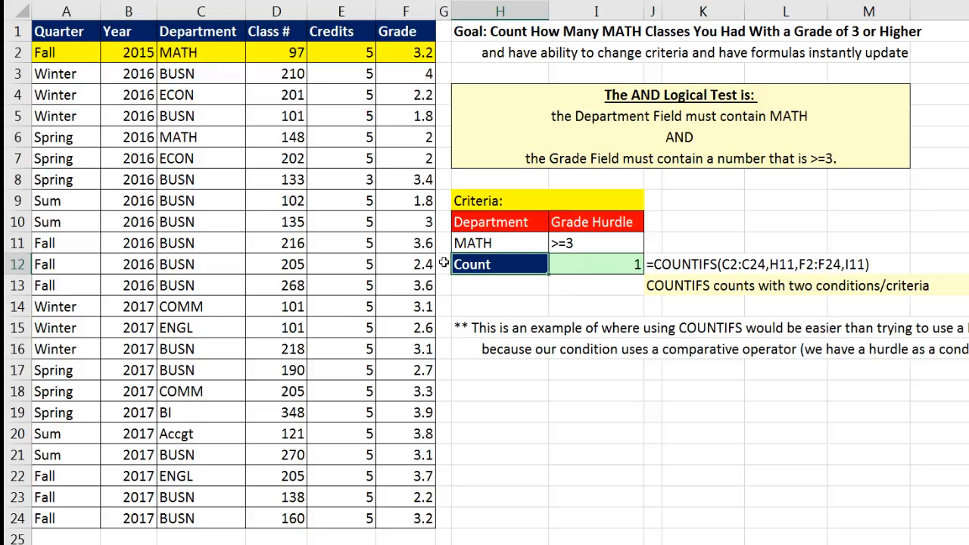
click(488, 246)
text(BUSN)
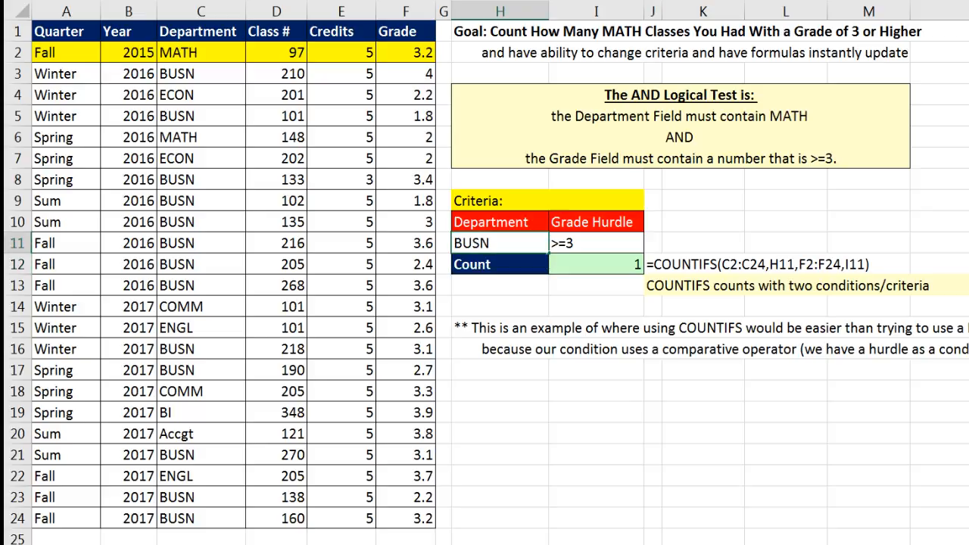
key(Return)
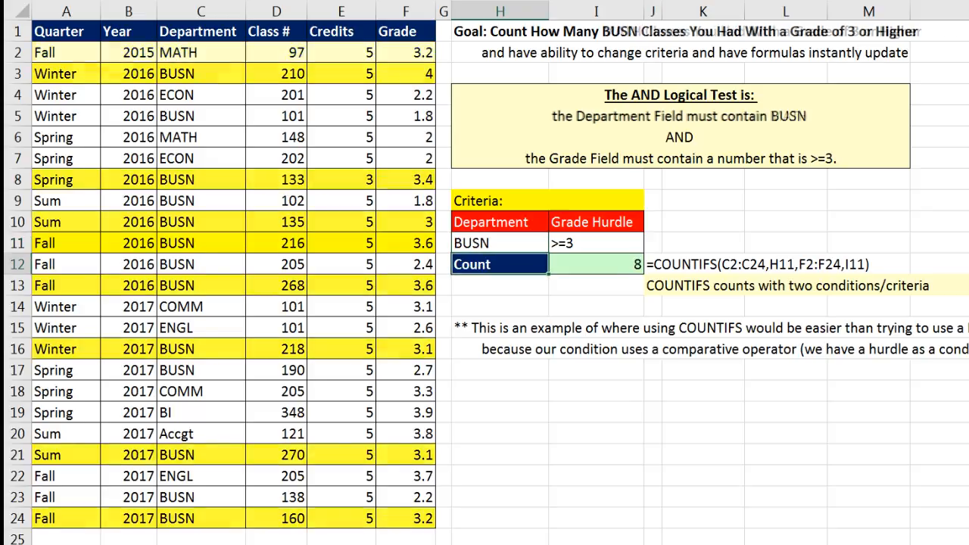
Enter the department criterion in H11 as Busn to test case sensitivity.
click(533, 242)
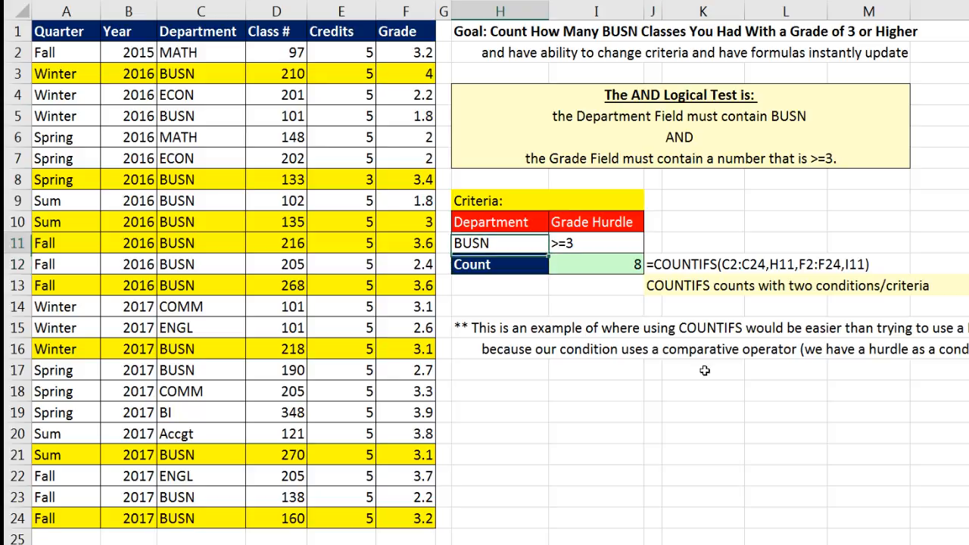
text(Busn)
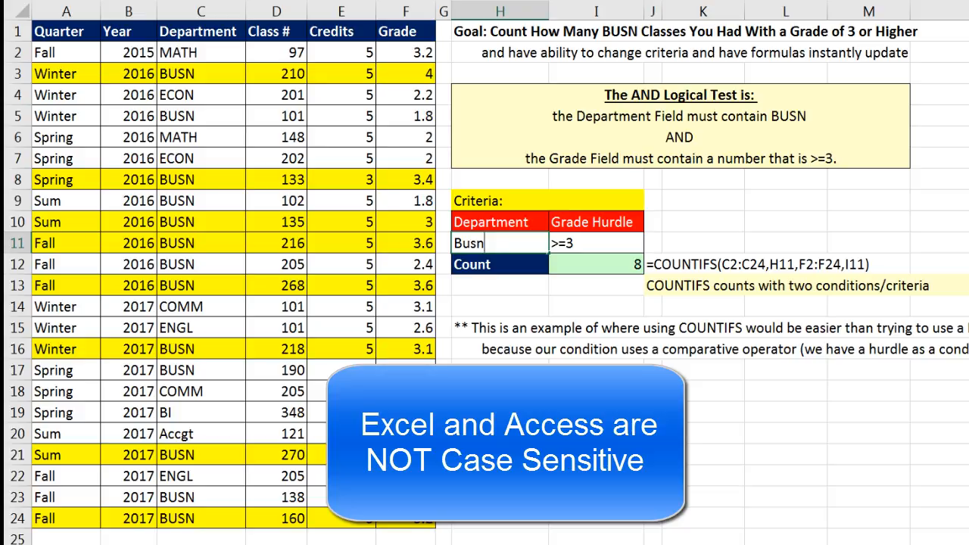
key(Return)
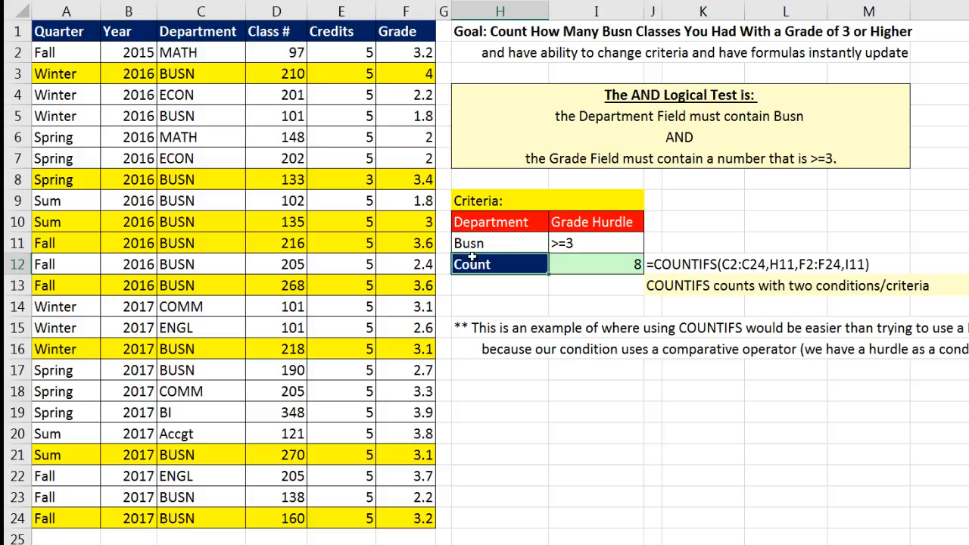
Set the department criterion in H11 back to BUSN.
click(482, 247)
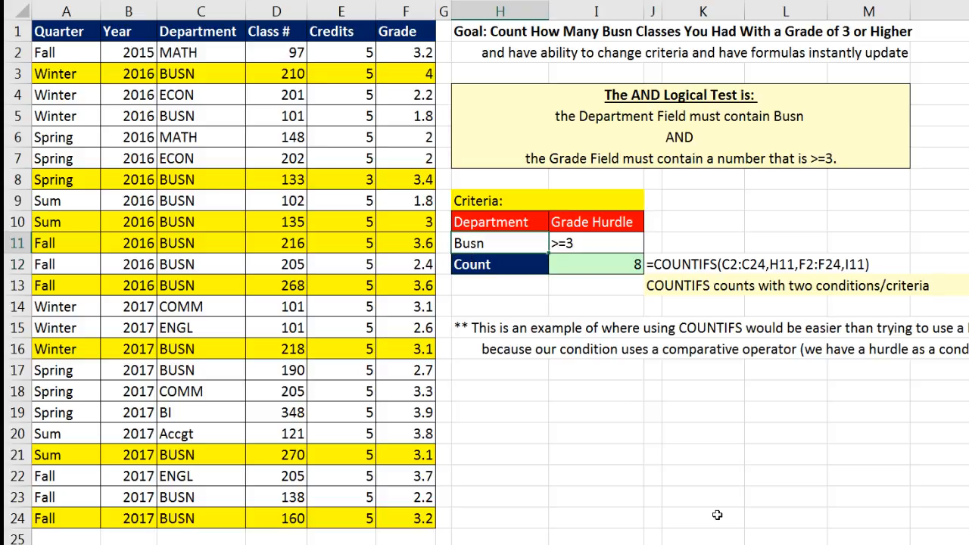
text(BUSN)
key(Return)
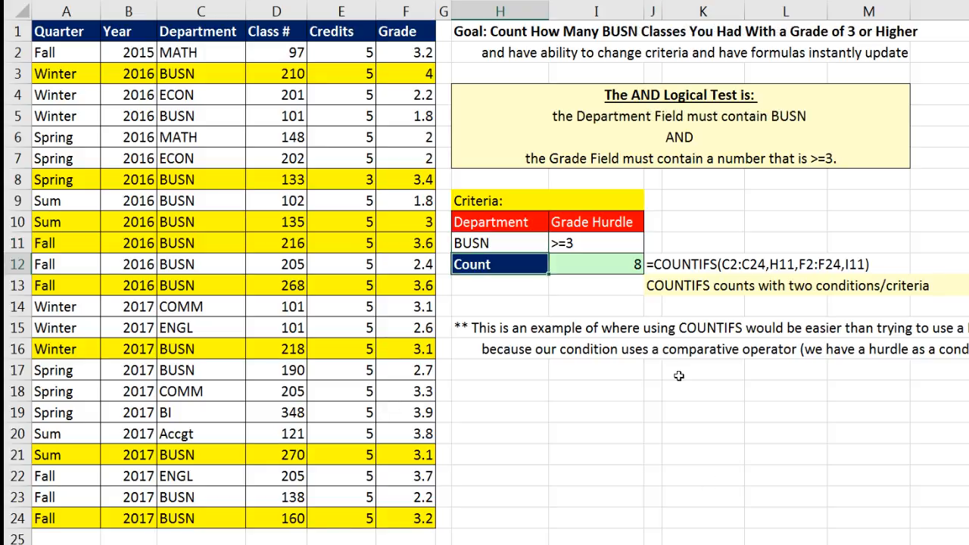
Review the COUNTIFS formula in I12 and its highlighted ranges, leaving it as entered.
click(607, 266)
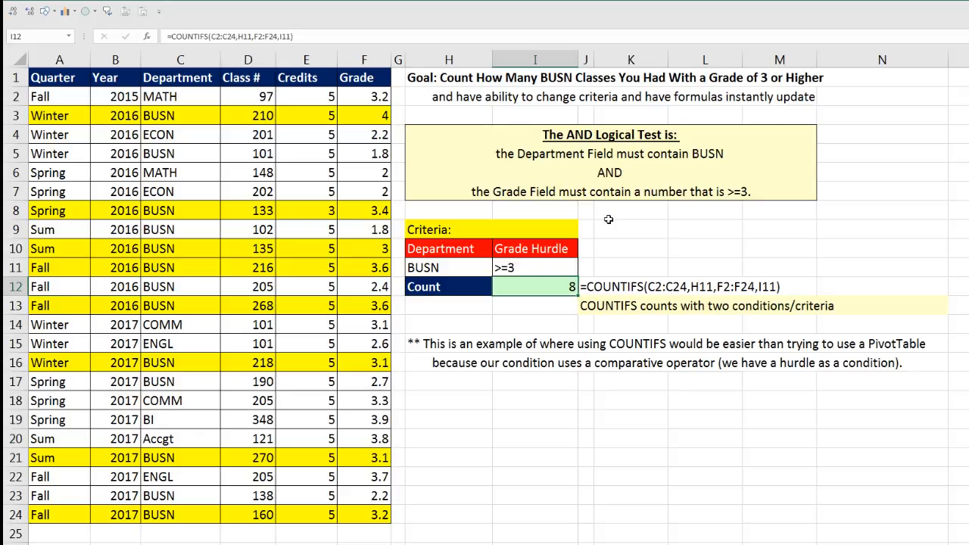
double_click(545, 289)
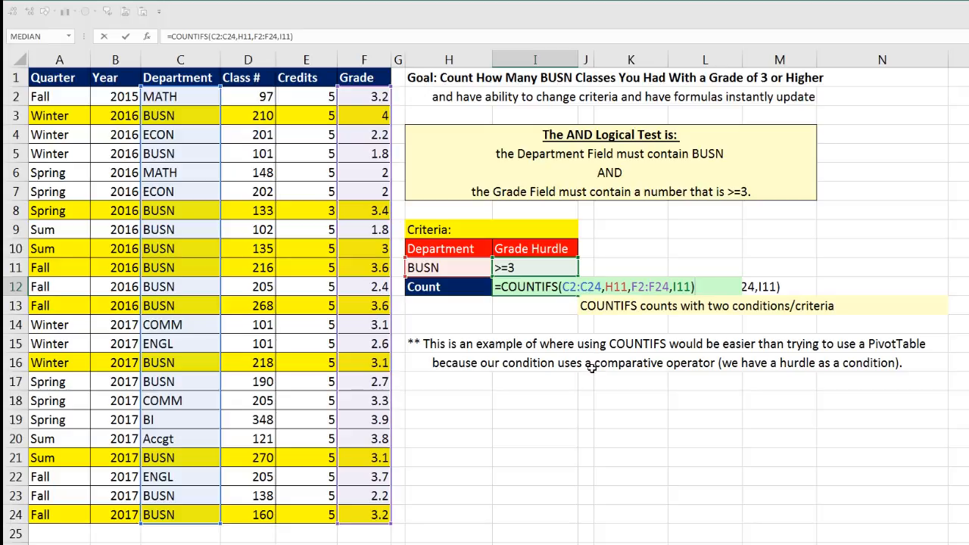
key(Return)
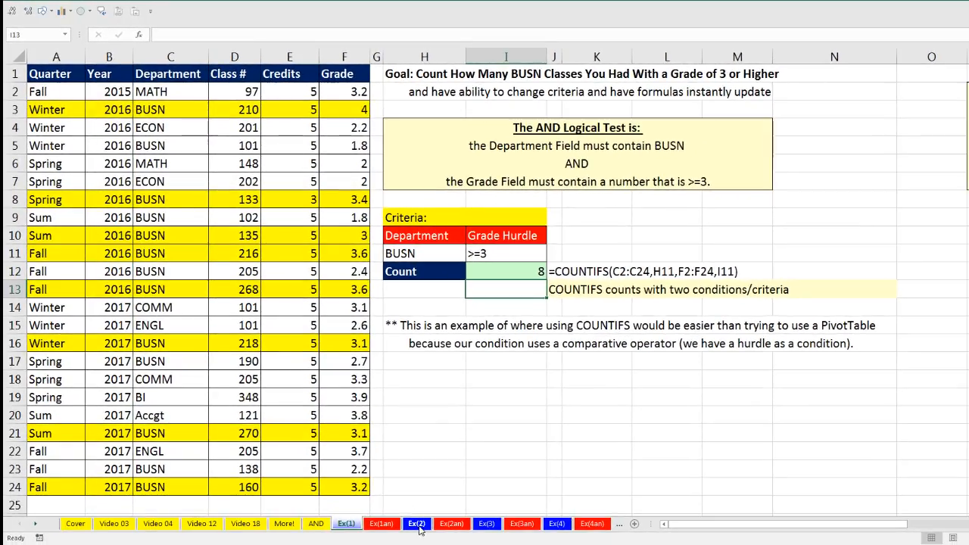
Go to sheet Ex(2) and start a SUMIFS formula in I12 with the Credits cells E2:E24 as the sum range.
click(417, 524)
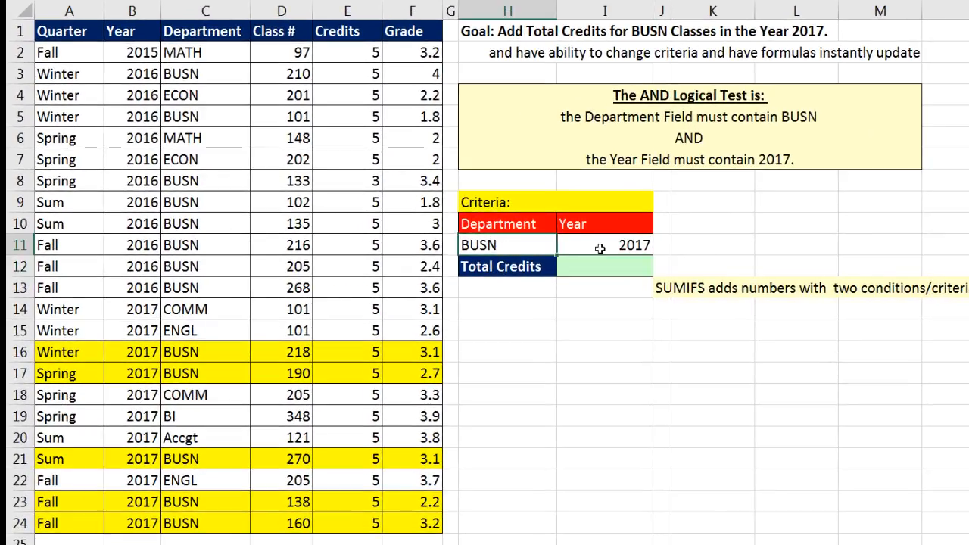
click(601, 248)
click(610, 271)
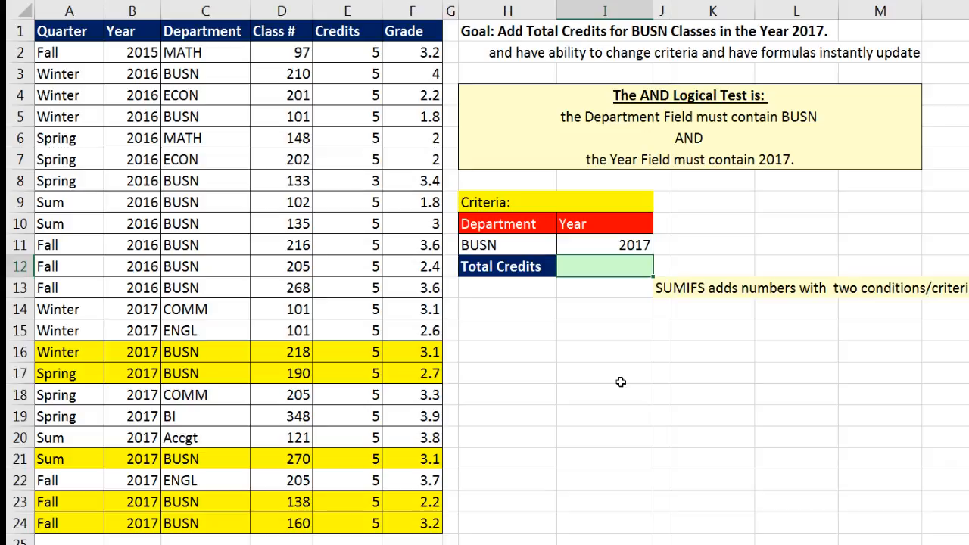
mouse_move(563, 544)
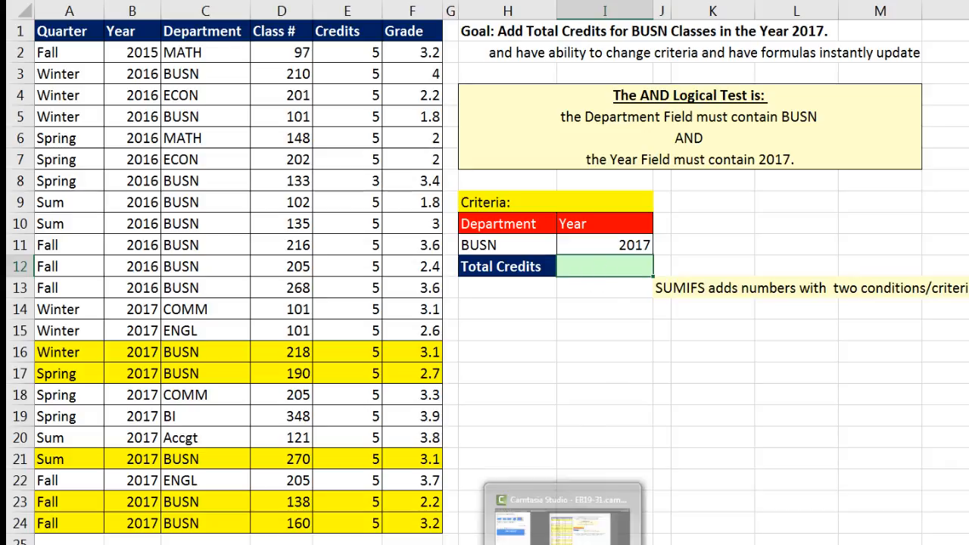
text(=sumifs)
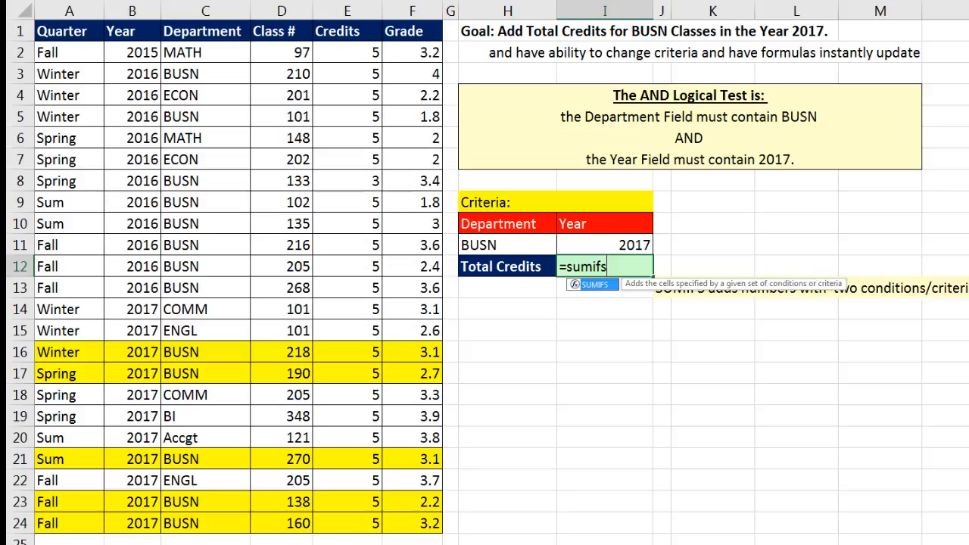
key(Tab)
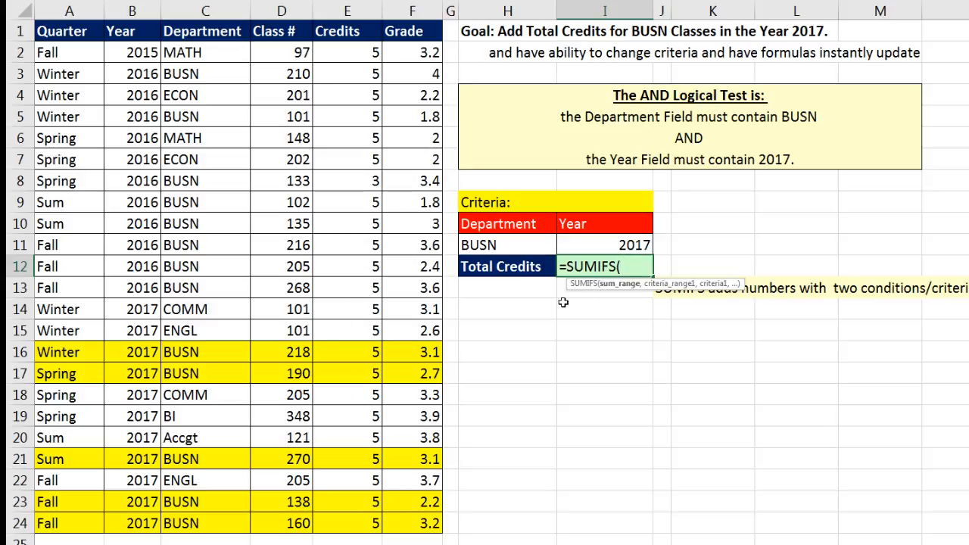
drag(337, 58, 358, 519)
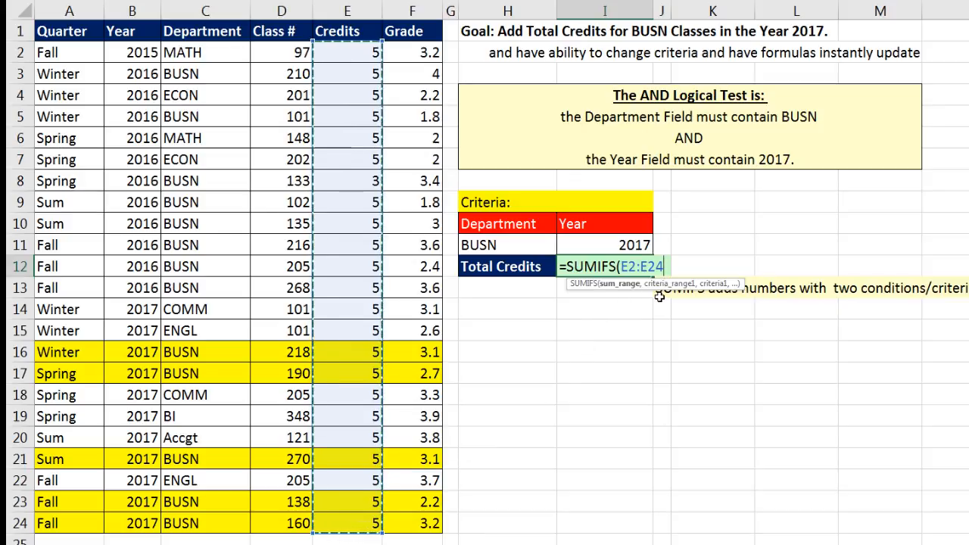
text(,)
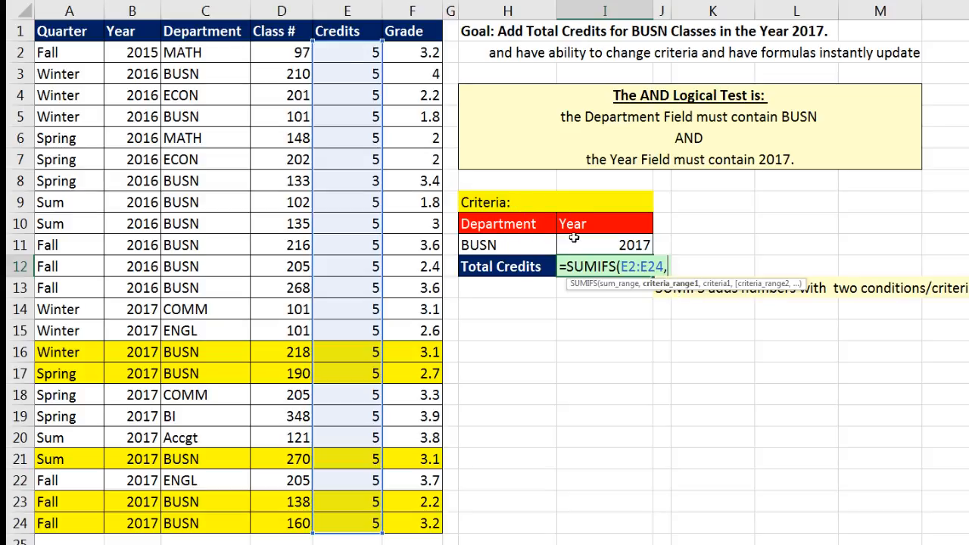
Add the first SUMIFS condition with Year cells B2:B24 as the criteria range and I11 as its criterion.
click(140, 54)
drag(139, 80, 159, 527)
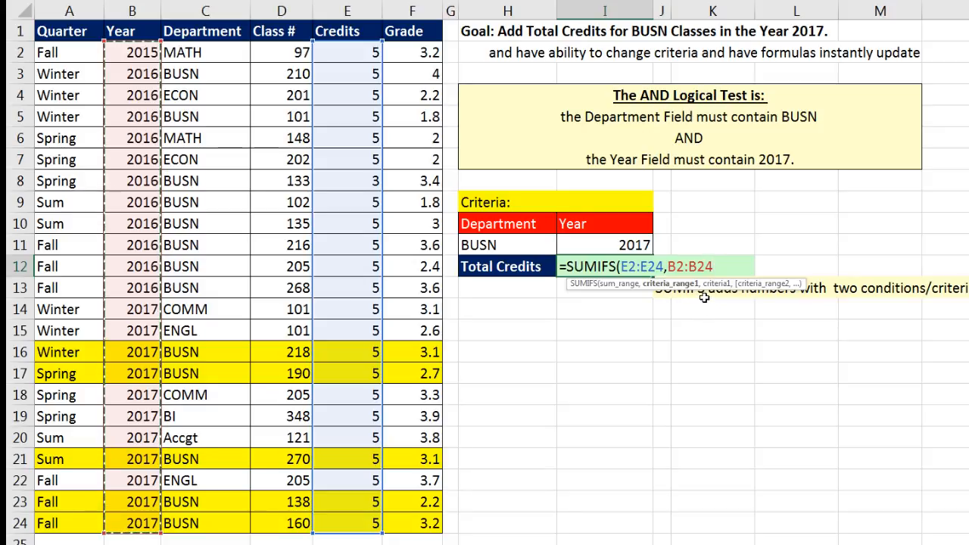
text(,)
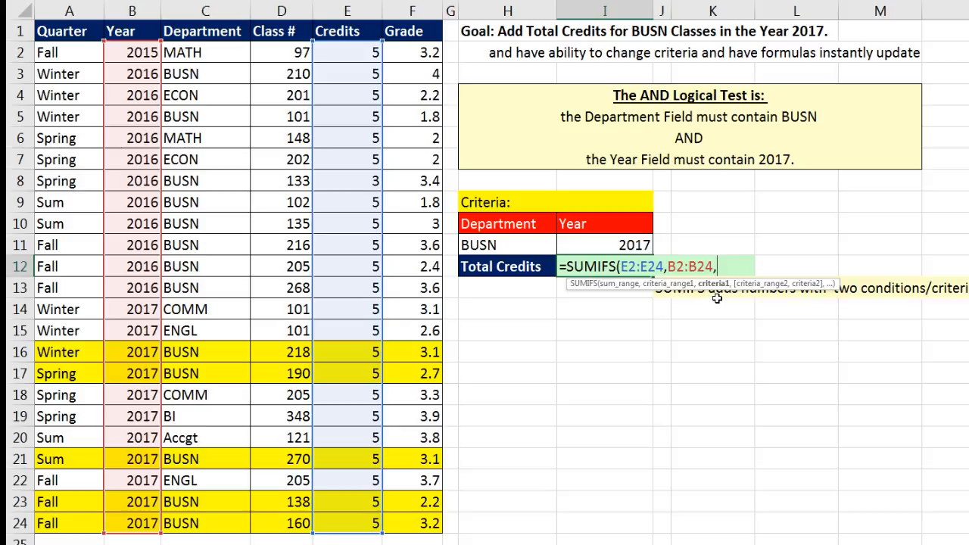
click(622, 244)
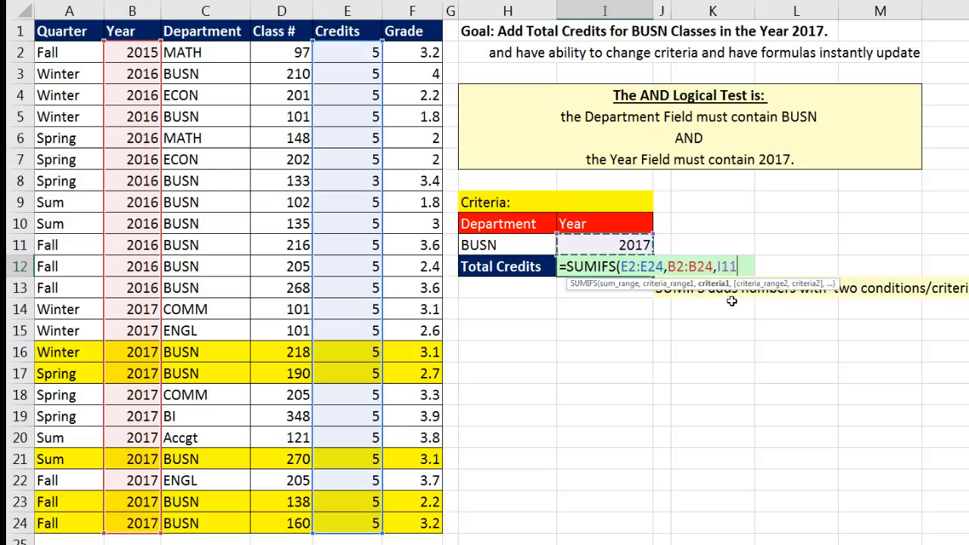
text(,)
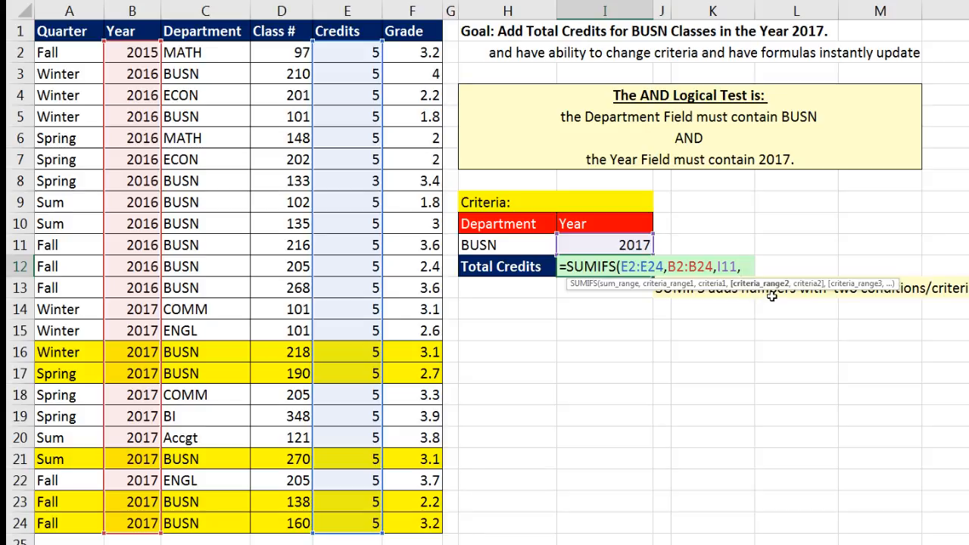
Add Department cells C2:C24 with criterion H11 as the second SUMIFS condition and close the formula.
drag(199, 53, 219, 525)
text(,)
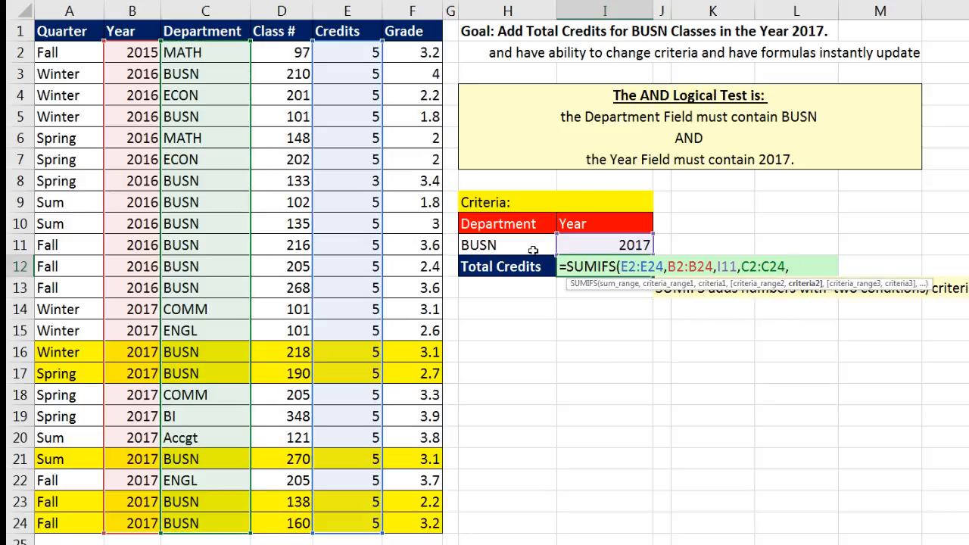
click(505, 239)
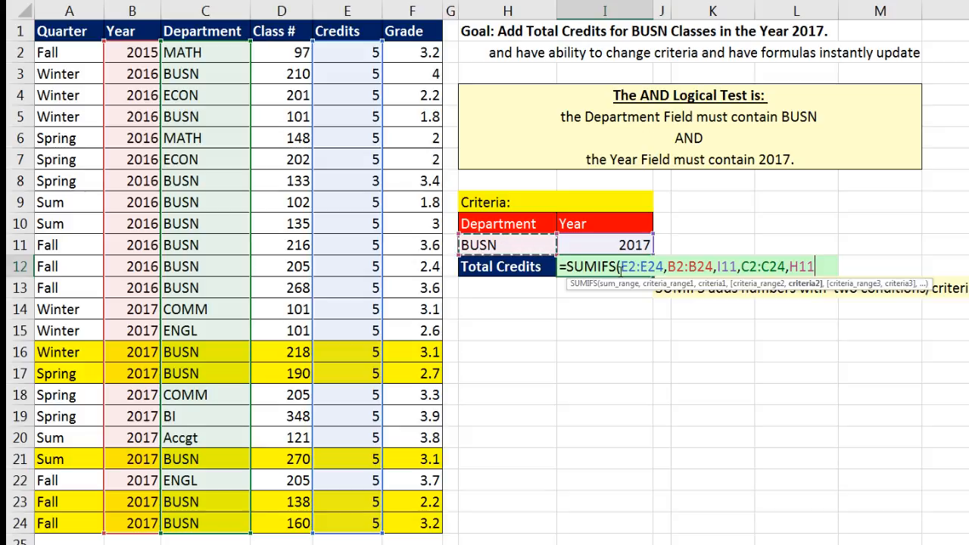
text())
Check the sum range and each criteria range and criterion of the SUMIFS formula, and enter it in I12.
click(638, 266)
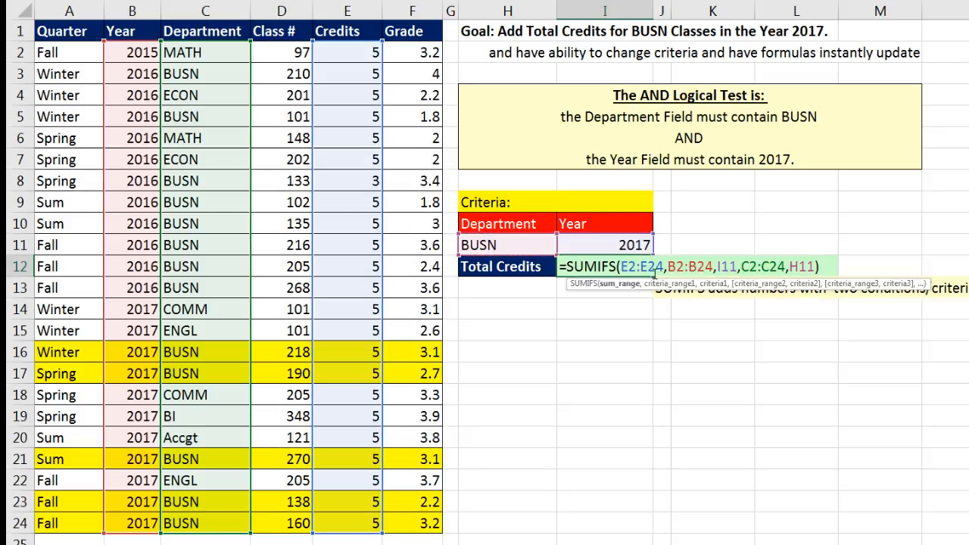
click(613, 286)
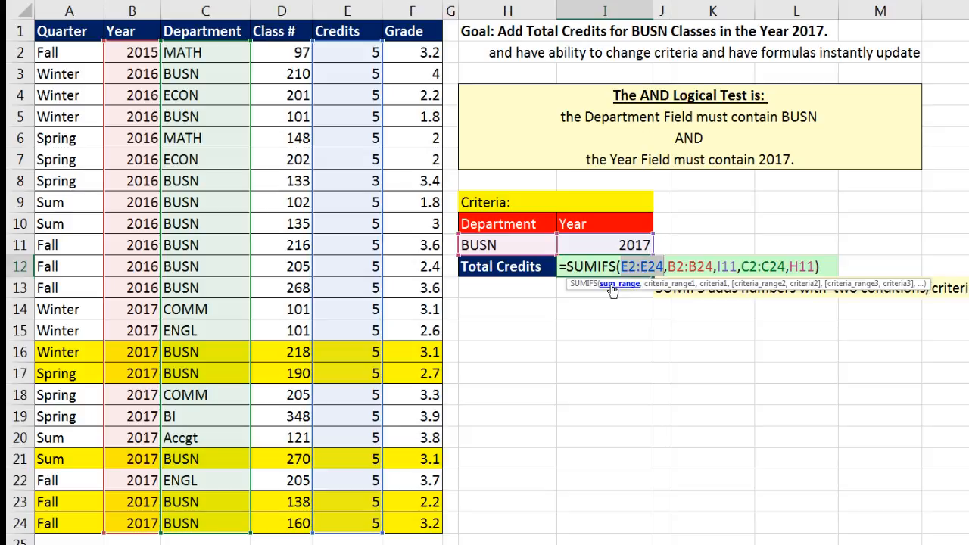
click(664, 285)
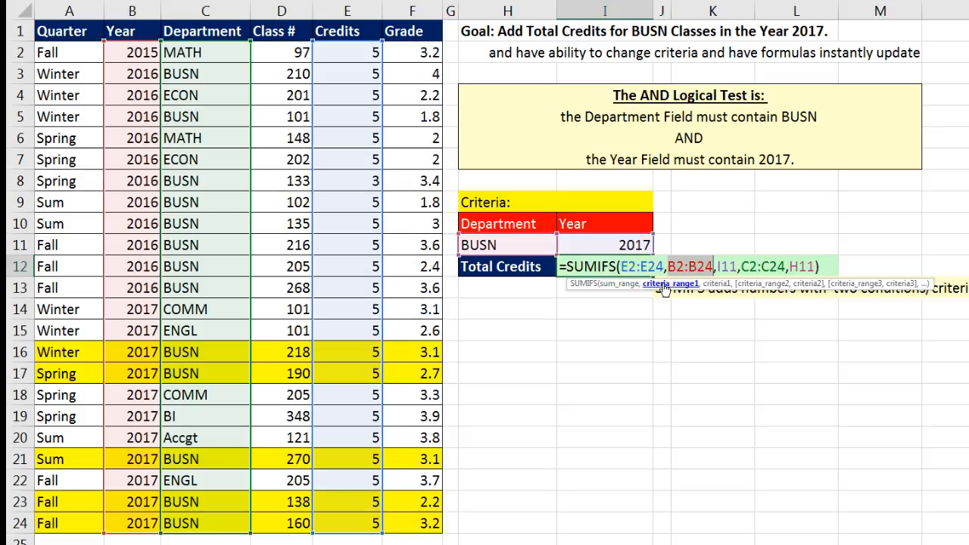
click(716, 285)
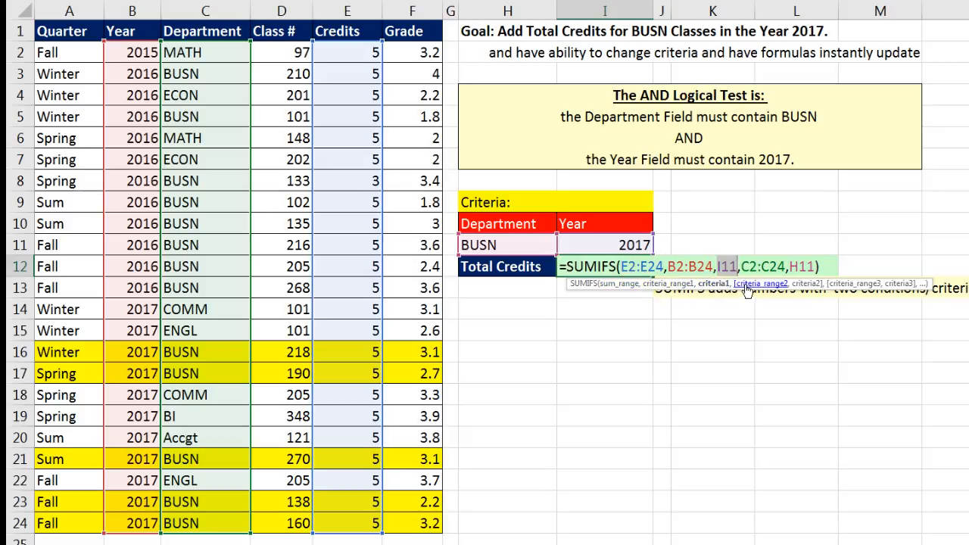
click(749, 285)
click(800, 285)
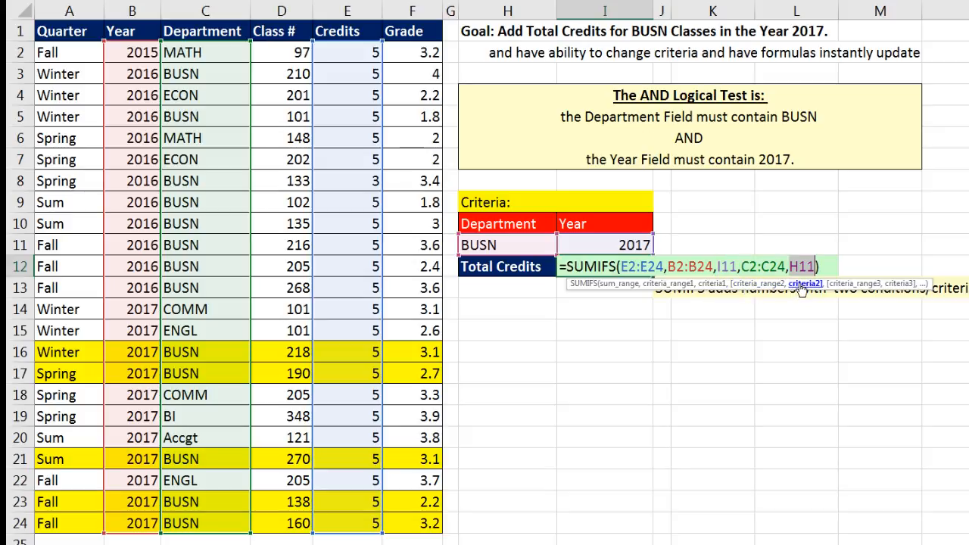
key(Return)
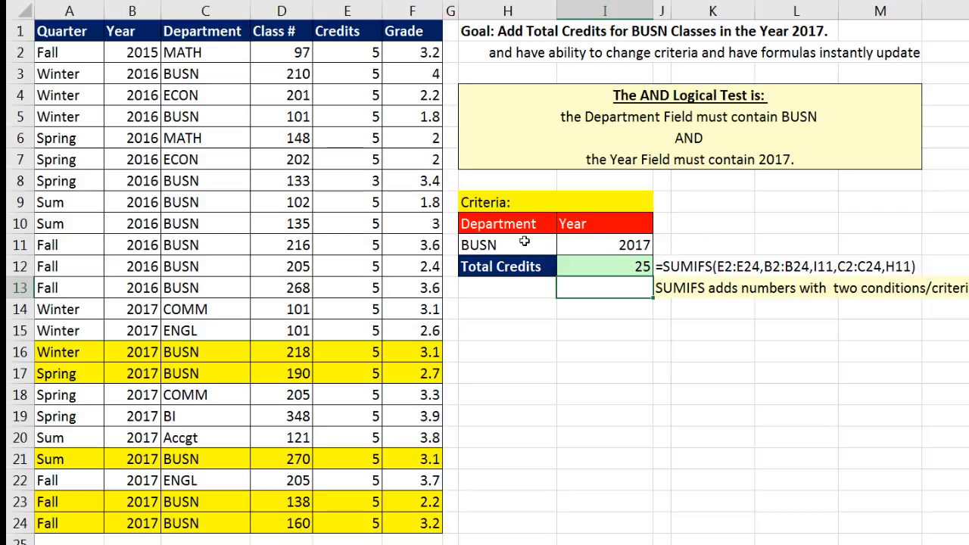
Test the total credits with 2016 as the year criterion in I11 and undo the change.
click(607, 246)
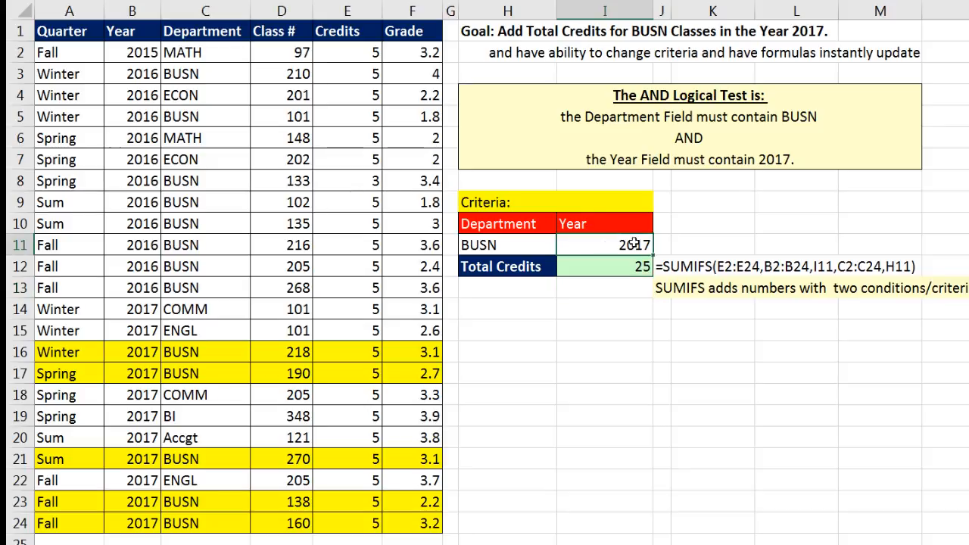
text(2016)
key(Return)
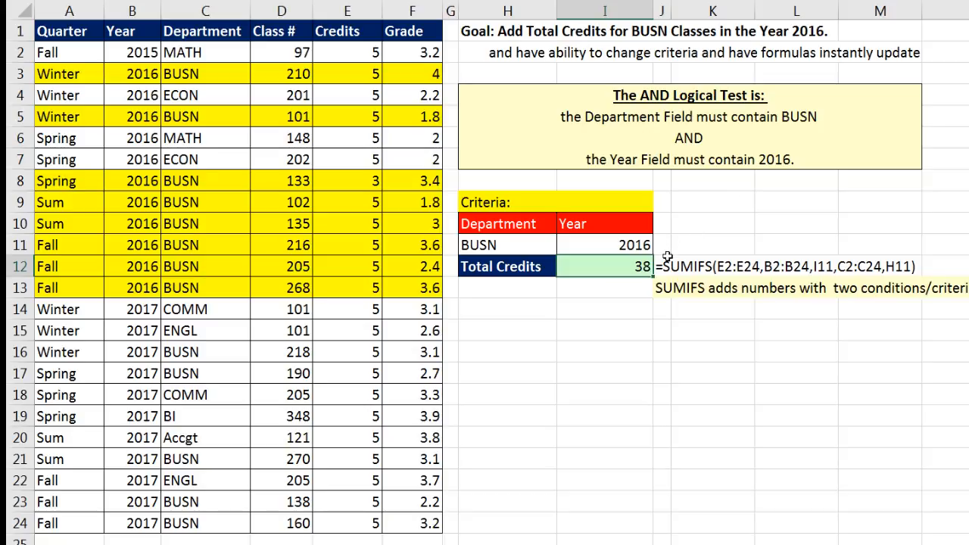
key(ctrl+z)
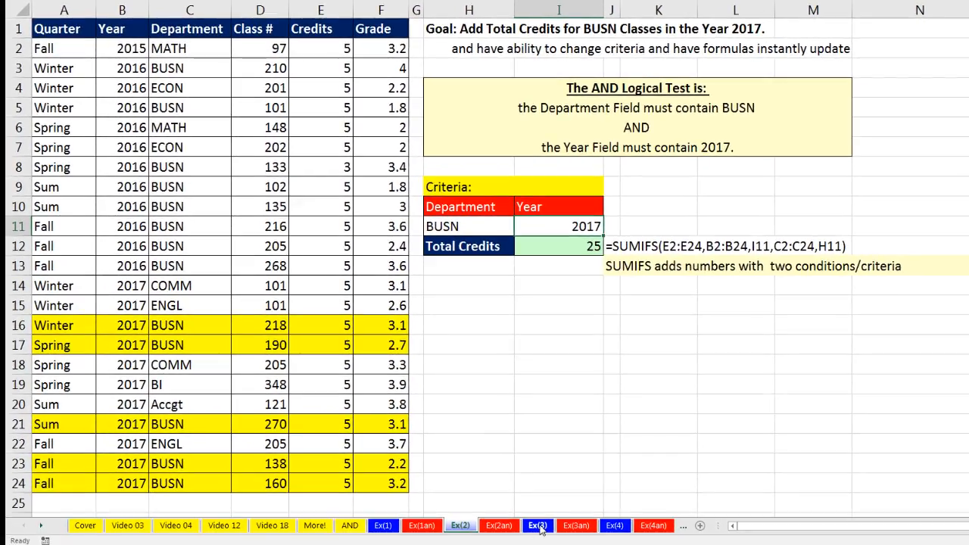
Go to sheet Ex(3) and examine the Grade cells F2:F24 and the Department and Year criteria in H11 and I11.
click(537, 526)
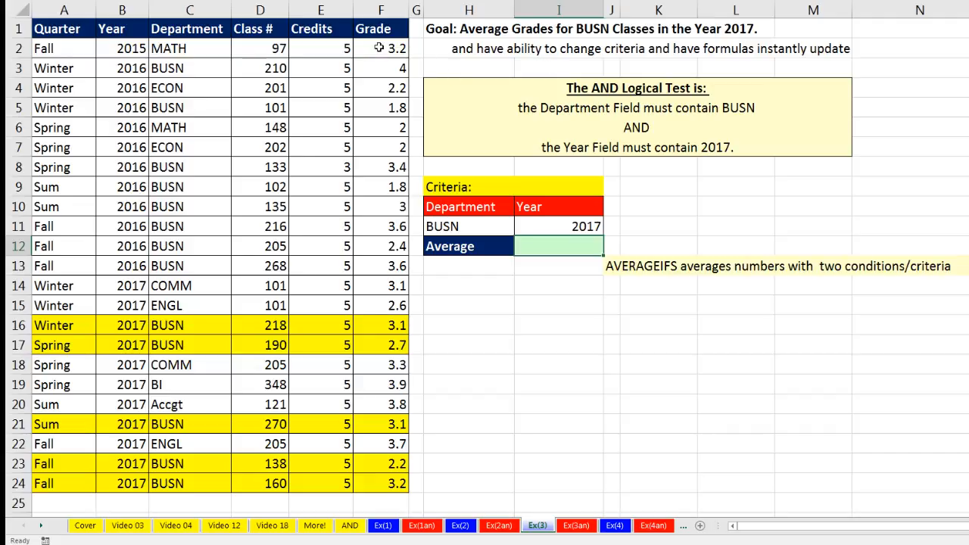
drag(379, 47, 383, 481)
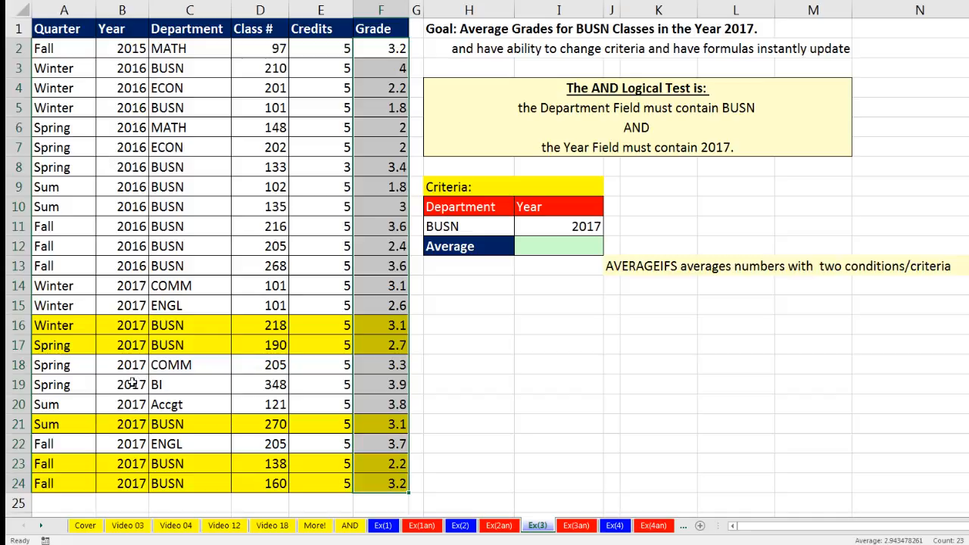
click(449, 226)
click(536, 226)
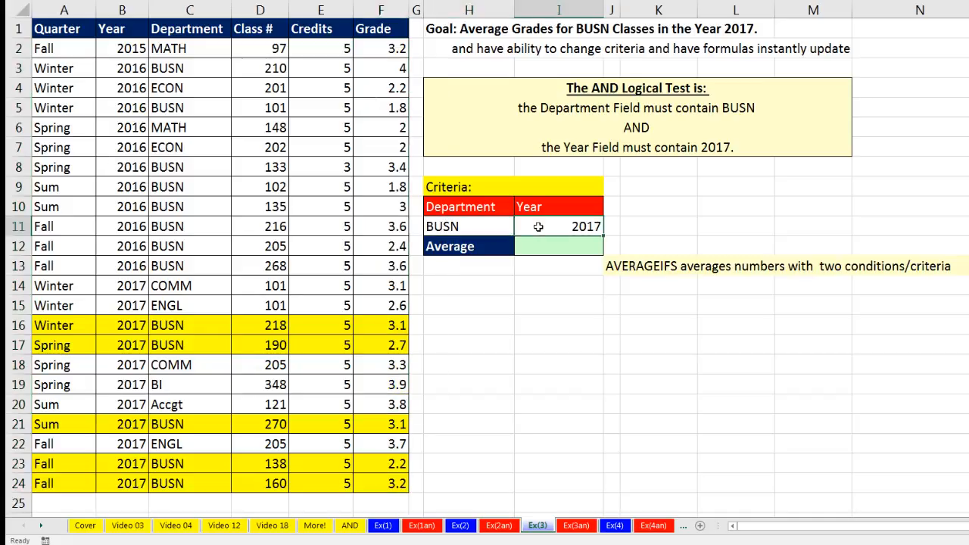
Start an AVERAGEIFS formula in I12 with the Grade cells F2:F24 as the average range.
click(551, 249)
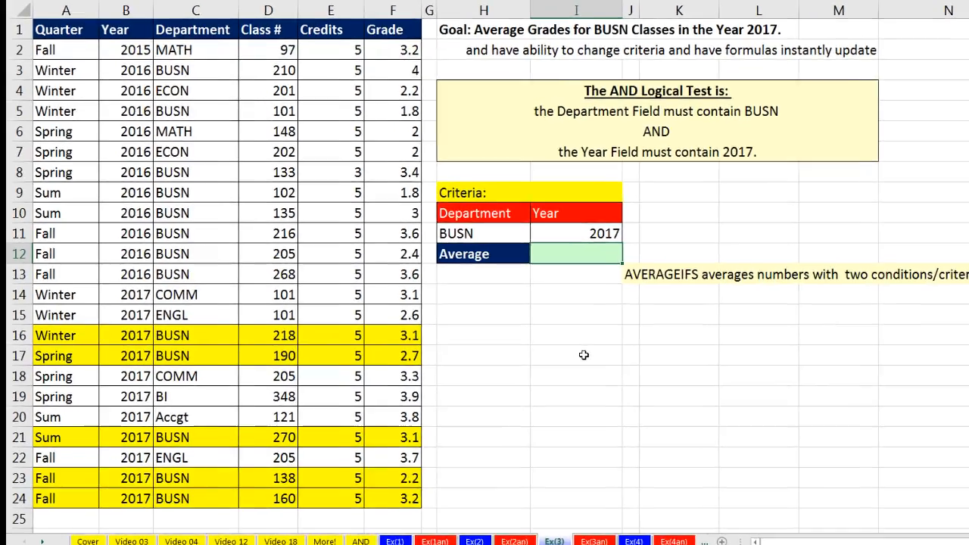
text(=avera)
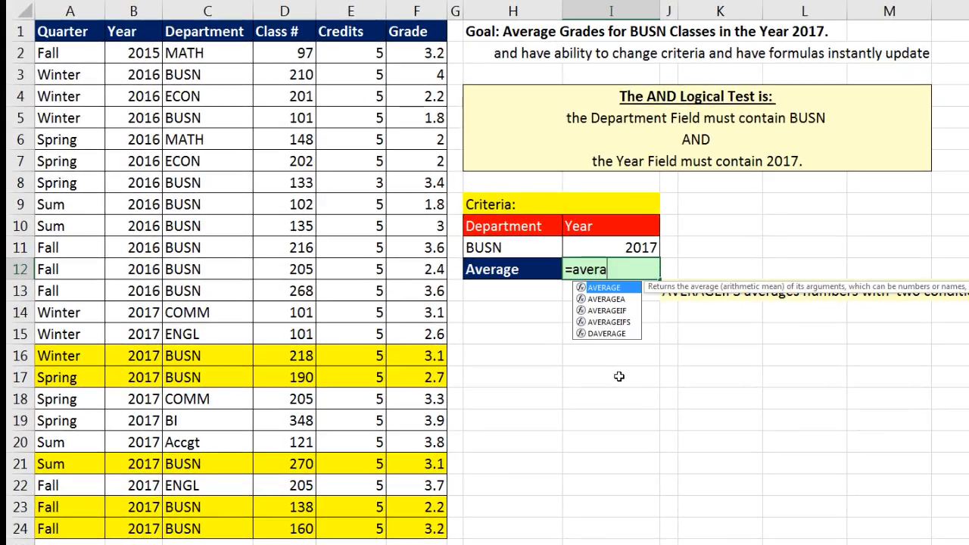
text(geif)
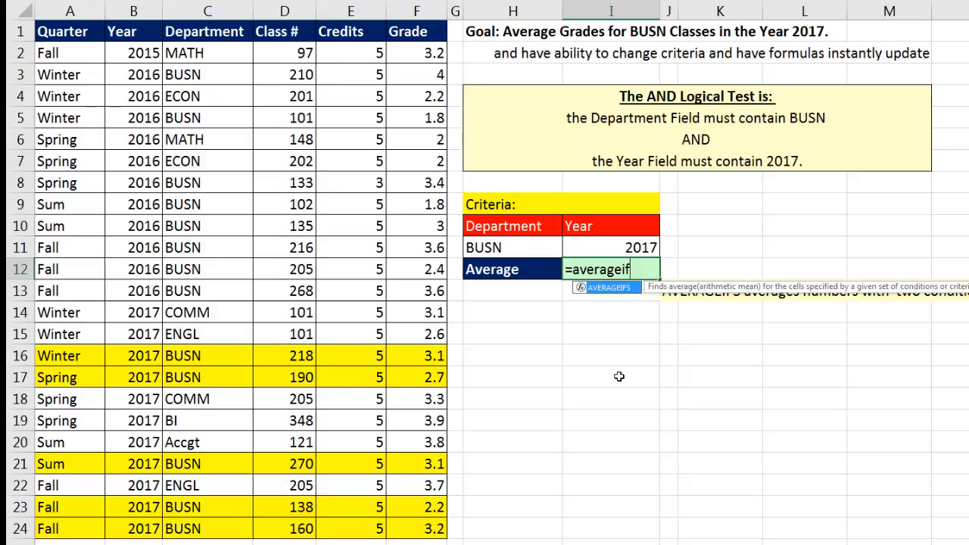
text(s)
key(Tab)
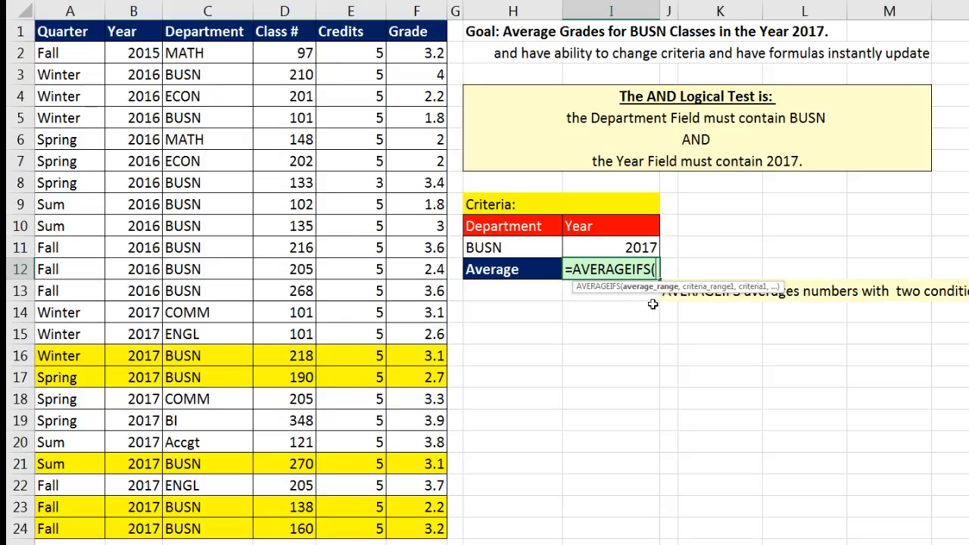
click(410, 54)
drag(412, 80, 407, 527)
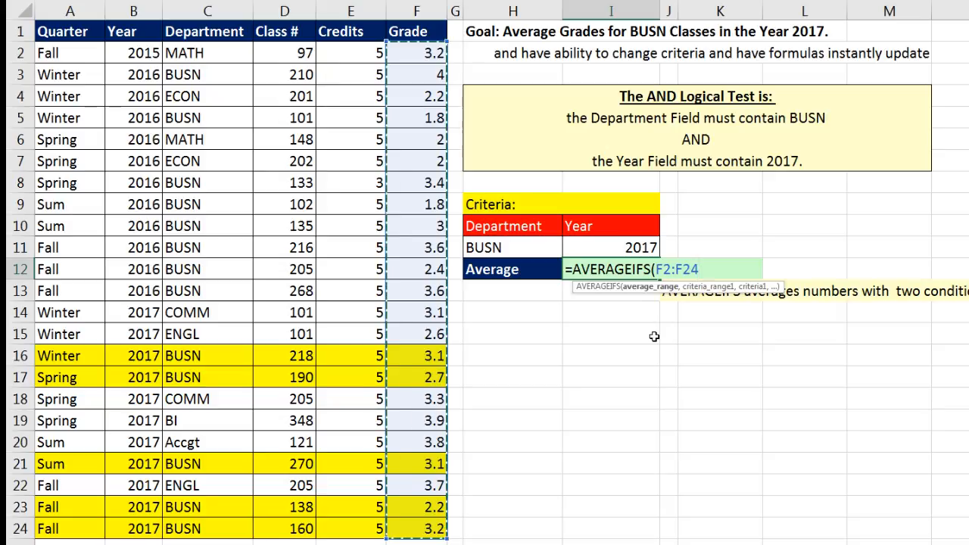
text(,)
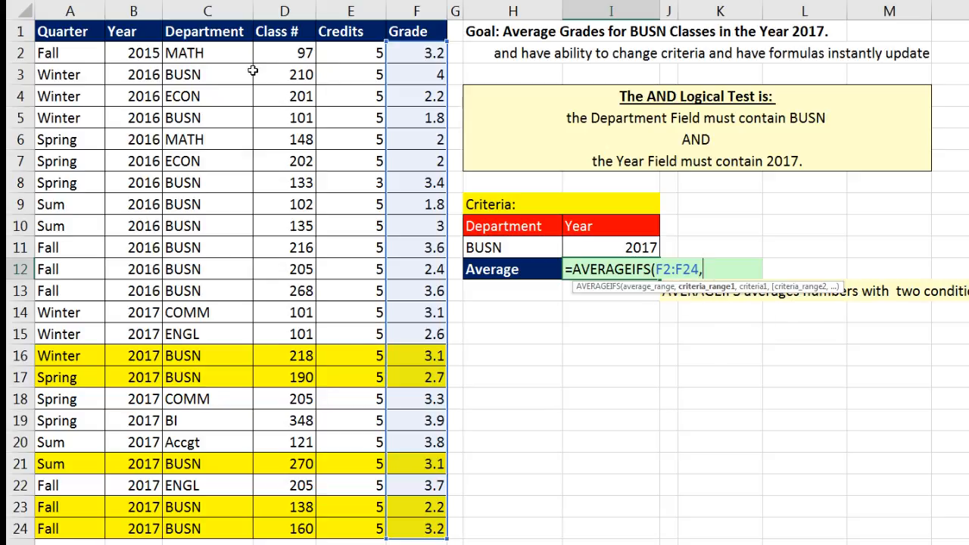
Add Department cells C2:C24 with criterion H11 as the first AVERAGEIFS condition.
drag(222, 50, 214, 528)
text(,)
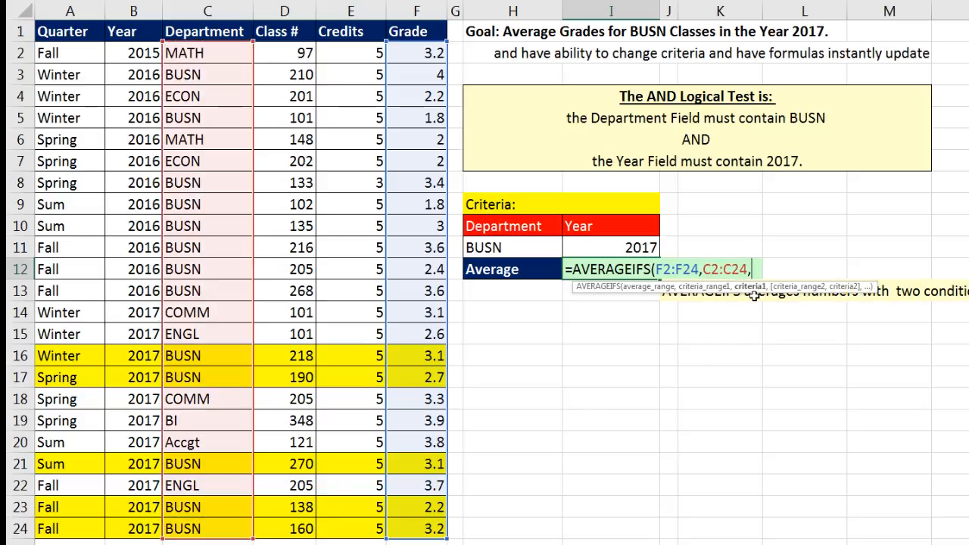
click(514, 249)
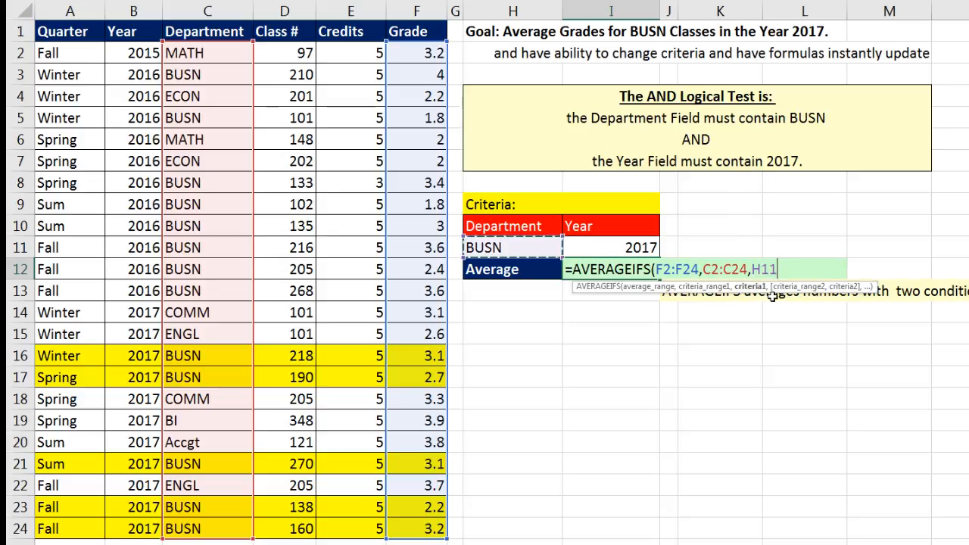
text(,)
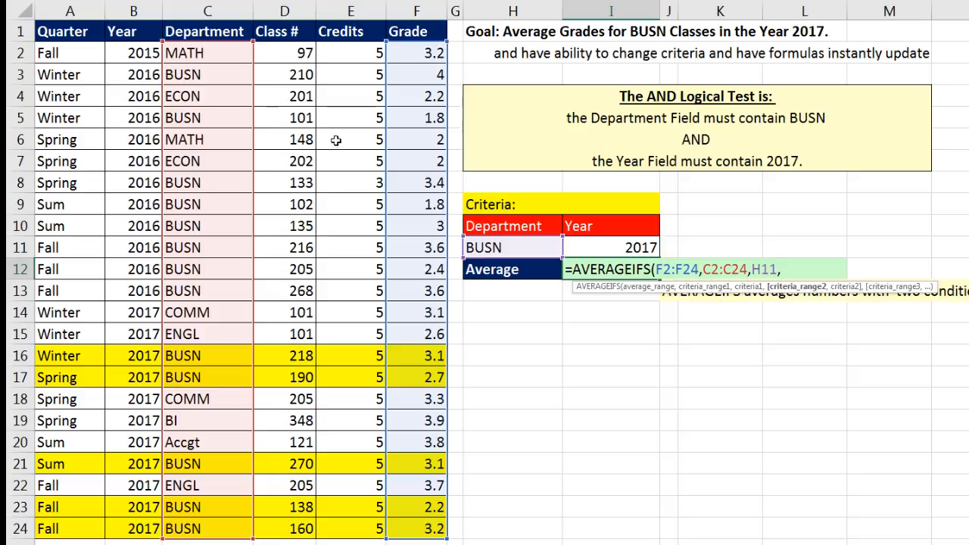
Add Year cells B2:B24 with criterion I11 as the second AVERAGEIFS condition and enter the formula in I12.
drag(138, 53, 133, 525)
text(,)
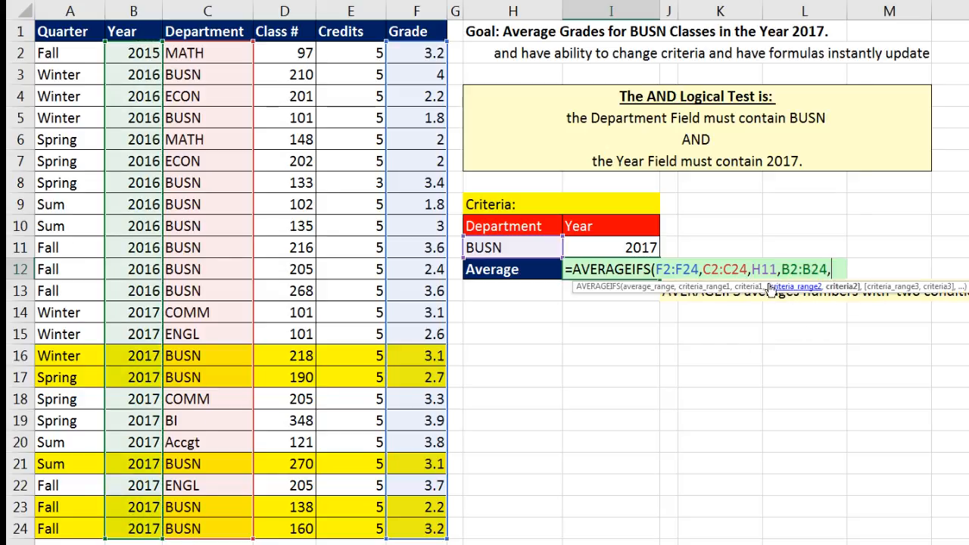
click(609, 246)
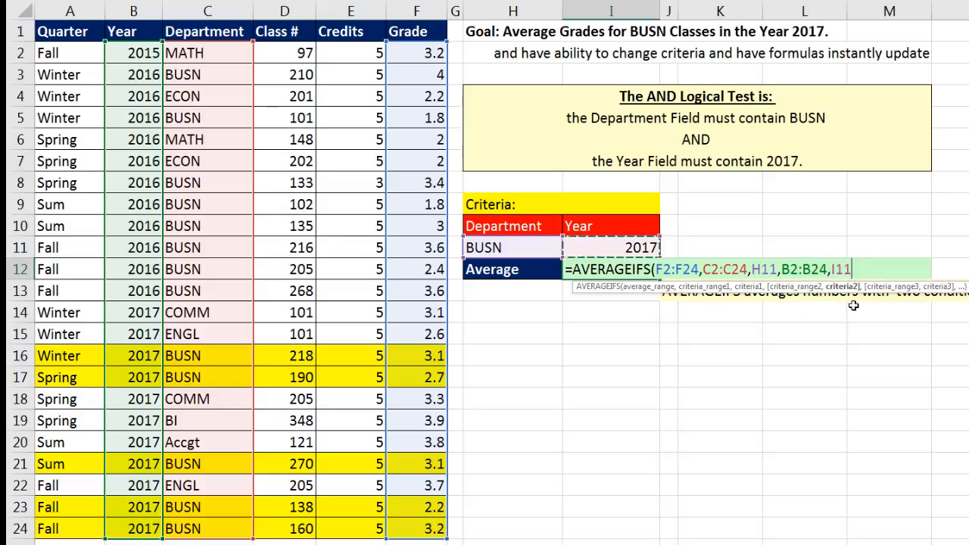
text())
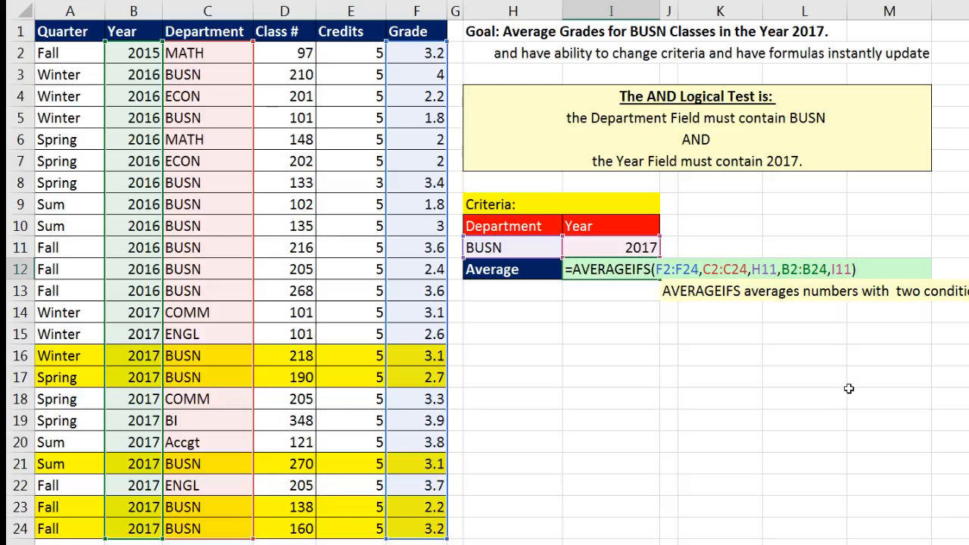
key(Return)
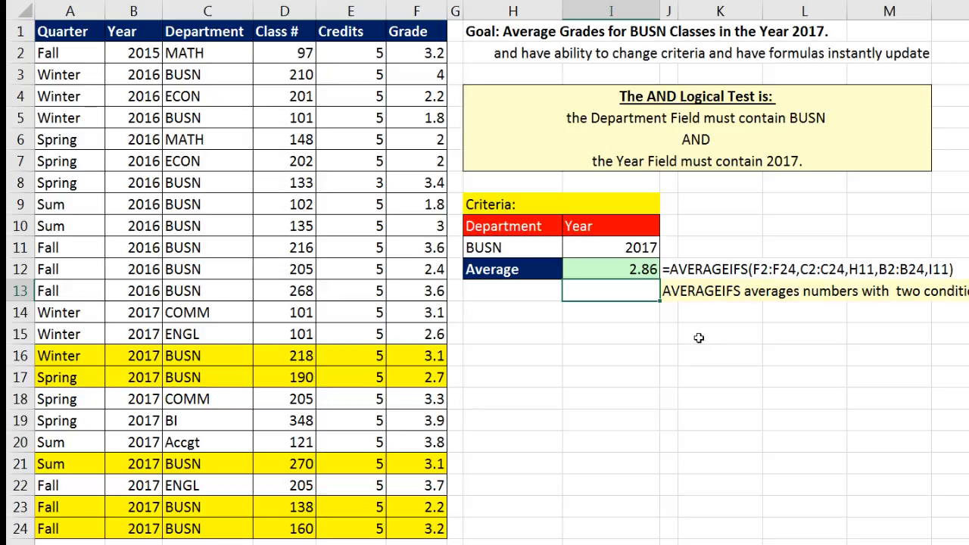
Test the average grade with 2016 as the year criterion in I11 and undo the change.
click(534, 248)
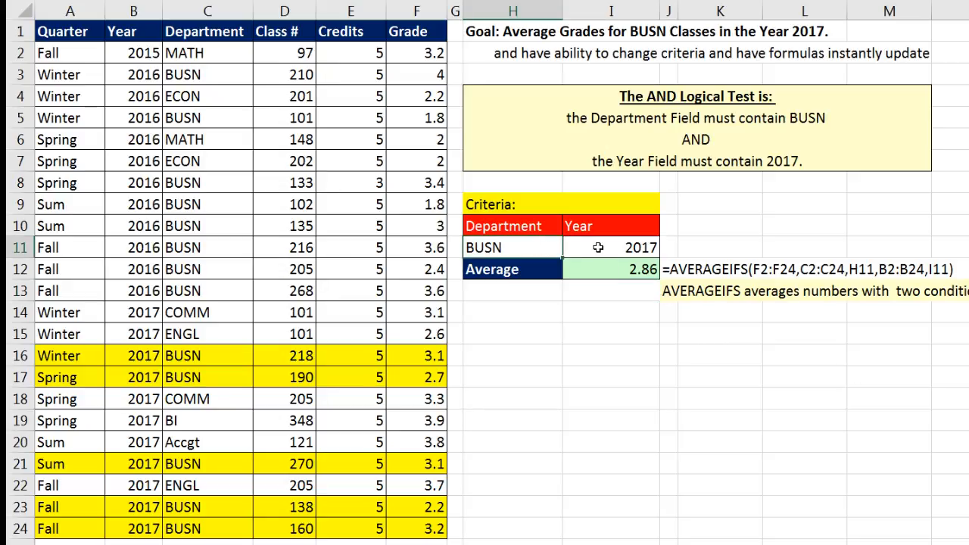
click(597, 248)
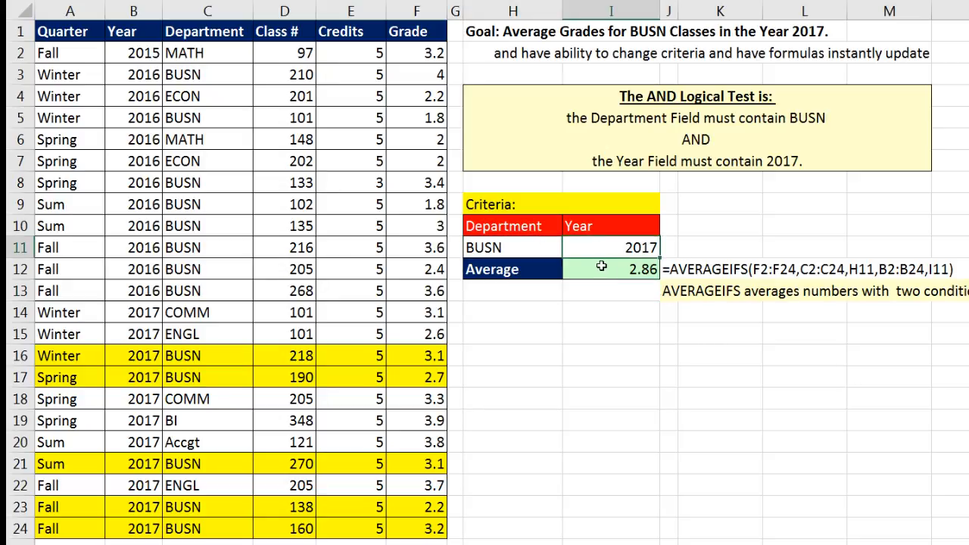
click(603, 266)
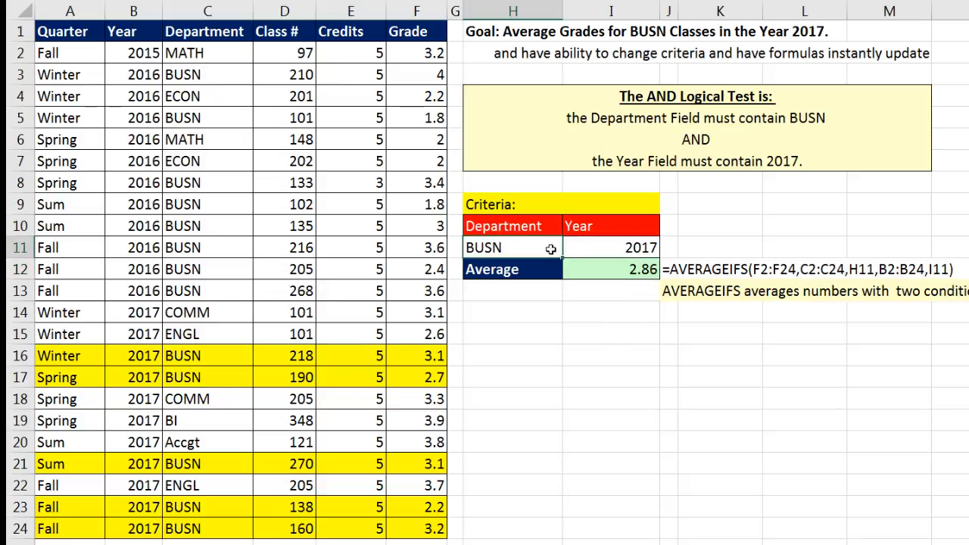
click(587, 249)
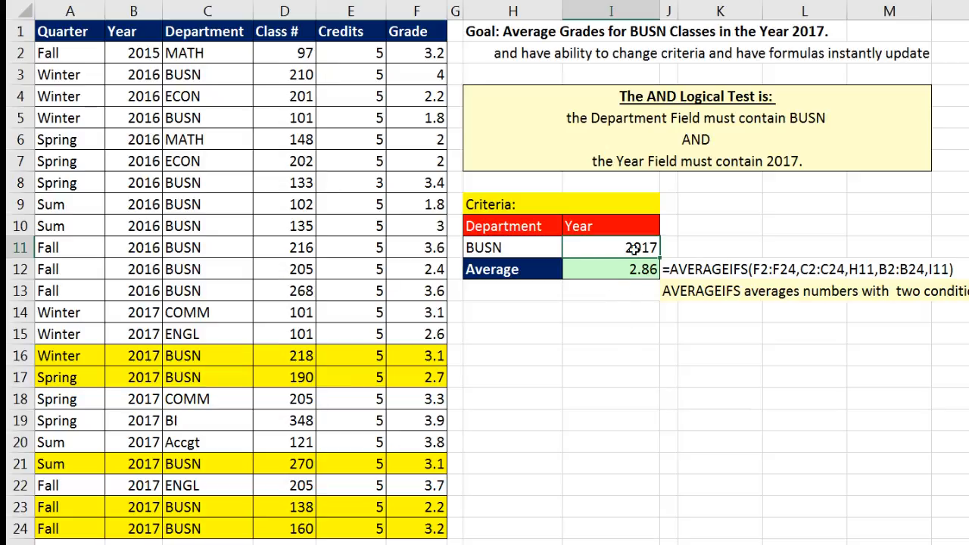
text(2016)
key(ctrl+Return)
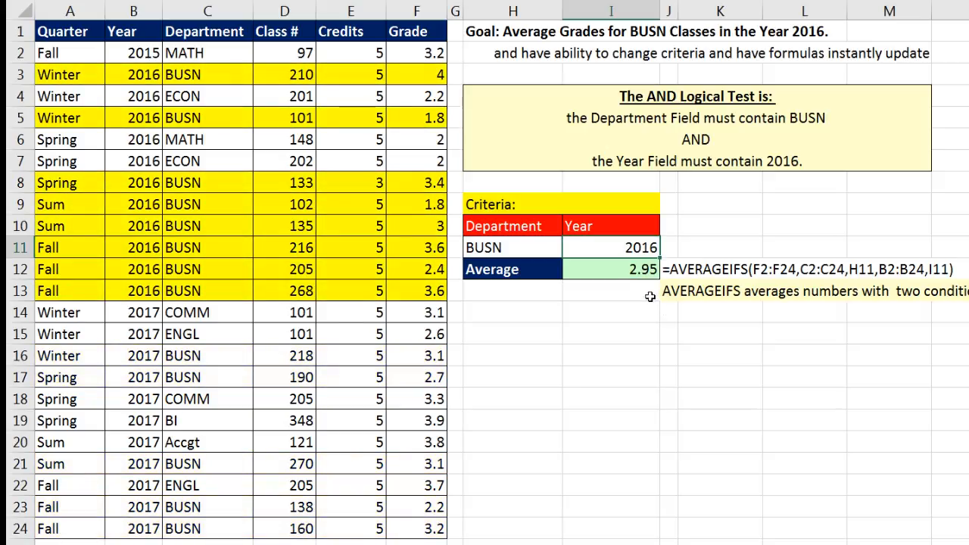
key(ctrl+z)
key(ctrl+z)
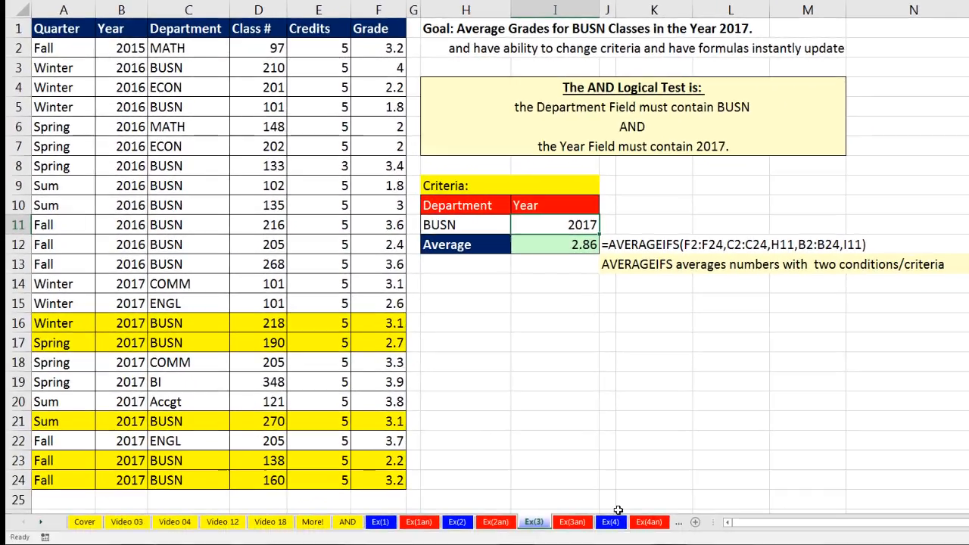
Go to sheet Ex(4) and examine the Product, Date, Year, Sales and COGS fields of the sales data.
click(610, 523)
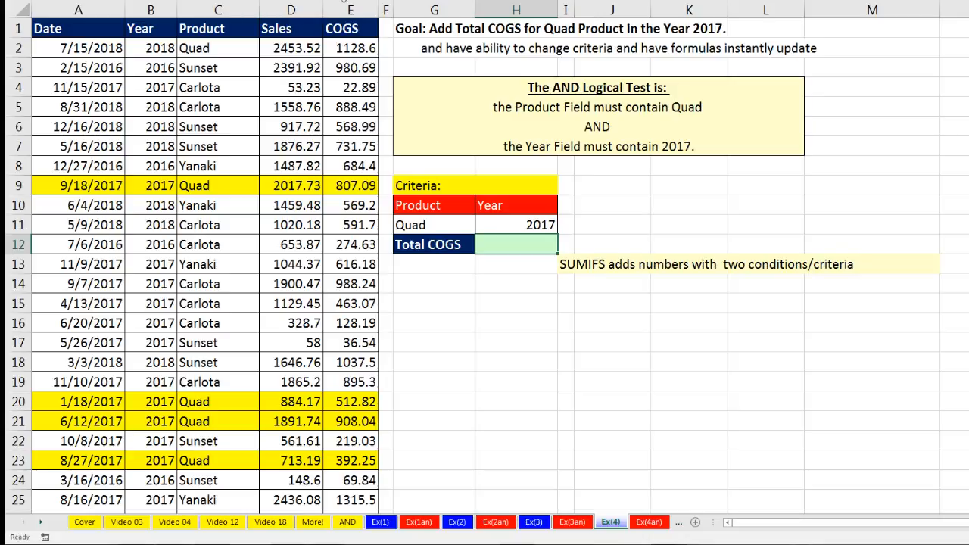
click(217, 48)
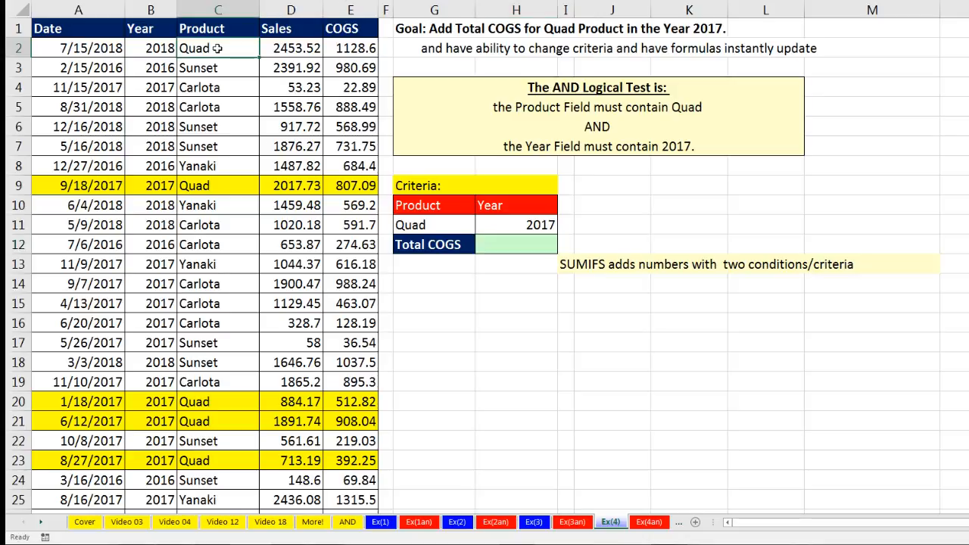
click(89, 49)
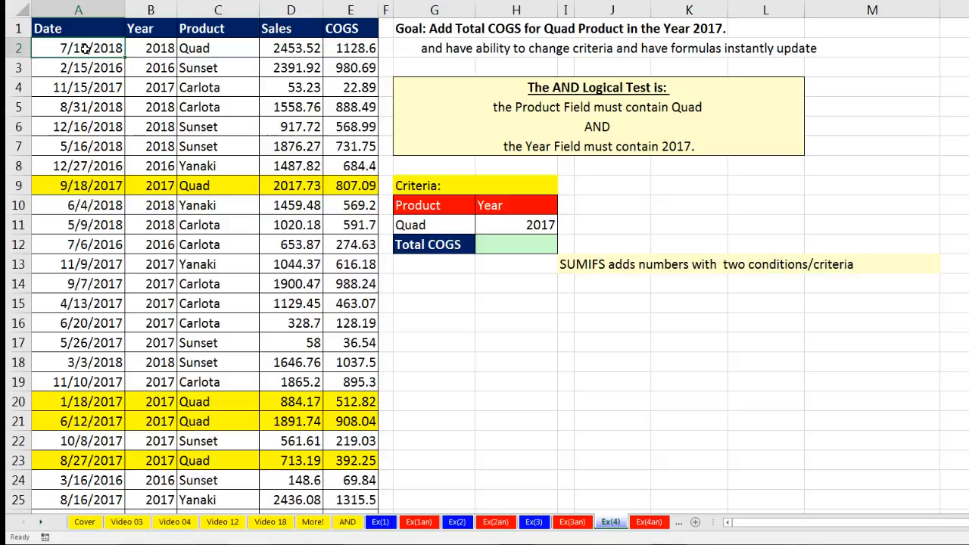
click(149, 48)
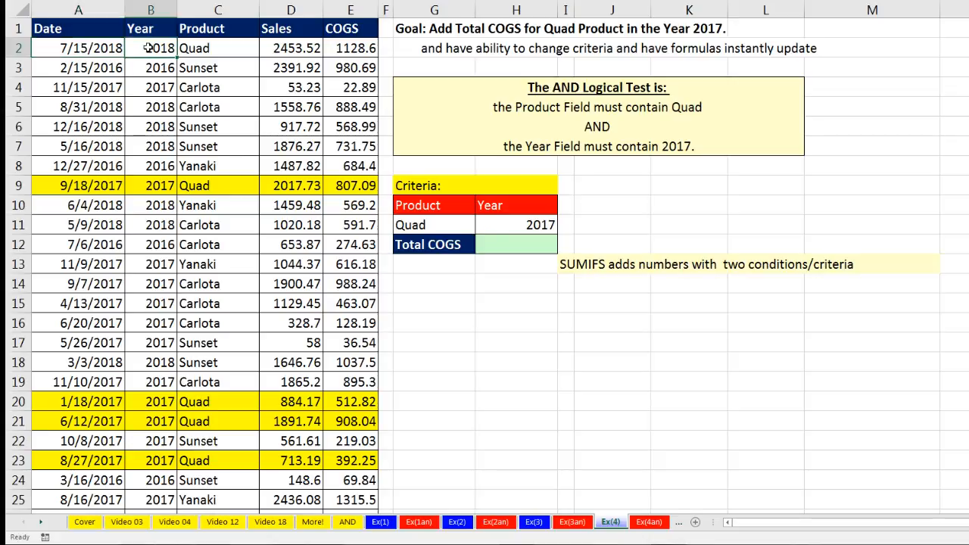
click(277, 50)
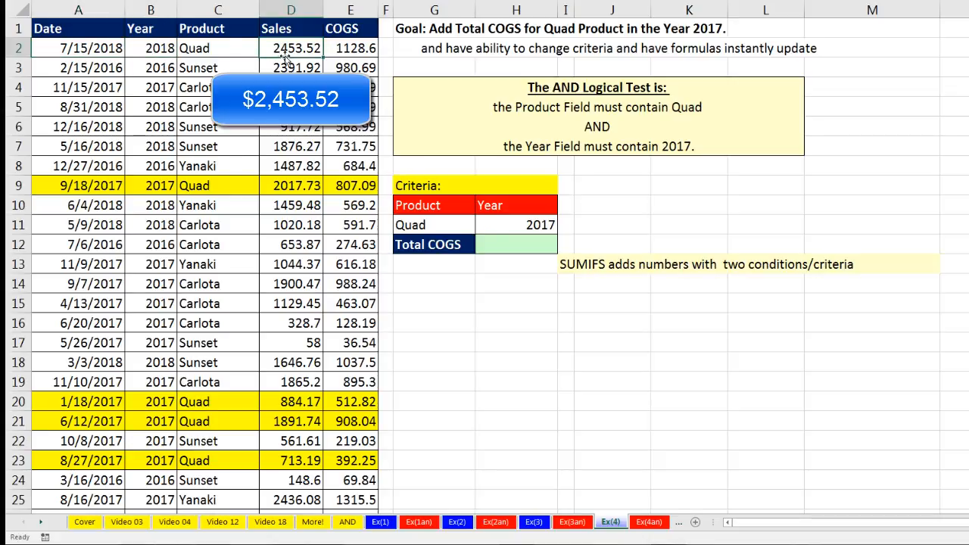
click(345, 50)
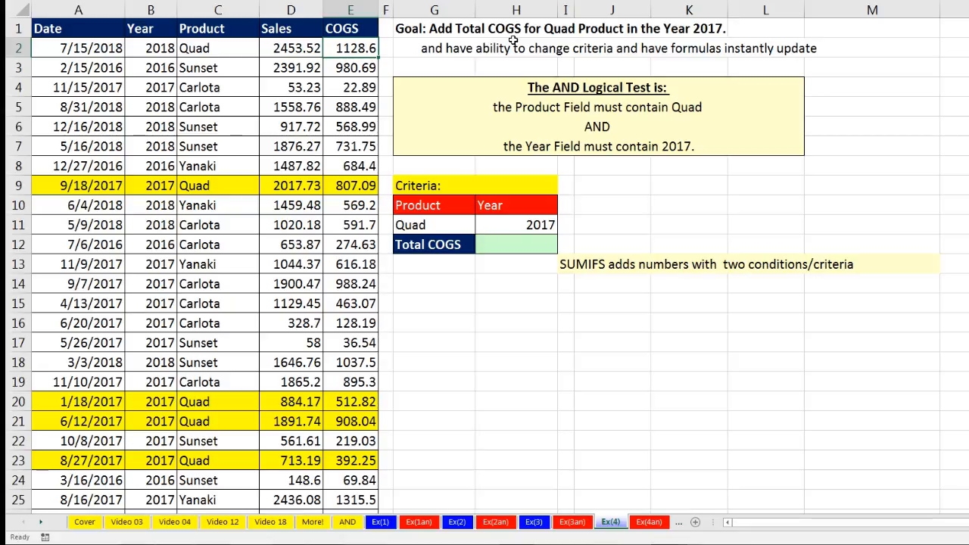
click(361, 28)
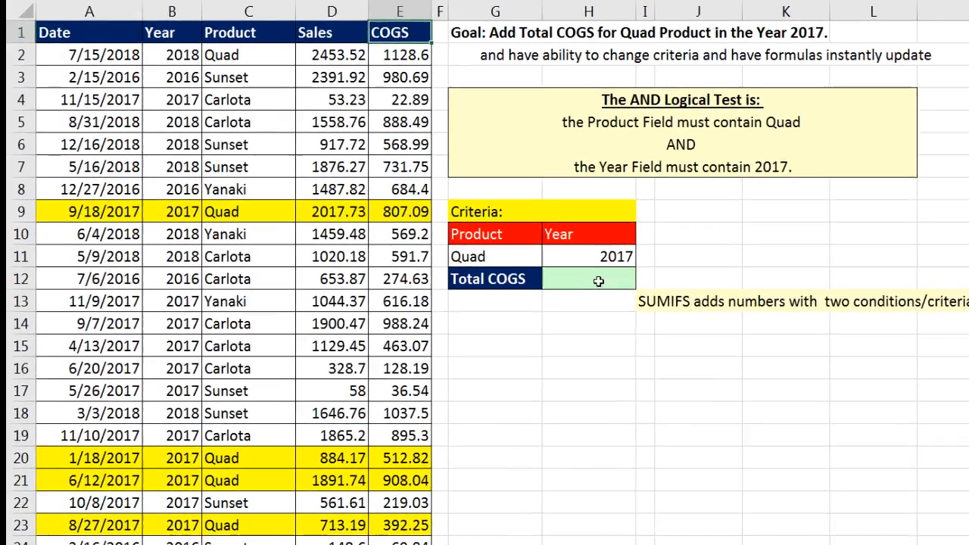
Start a SUMIFS formula in H12 with the COGS cells E2:E665 as the sum range.
click(545, 243)
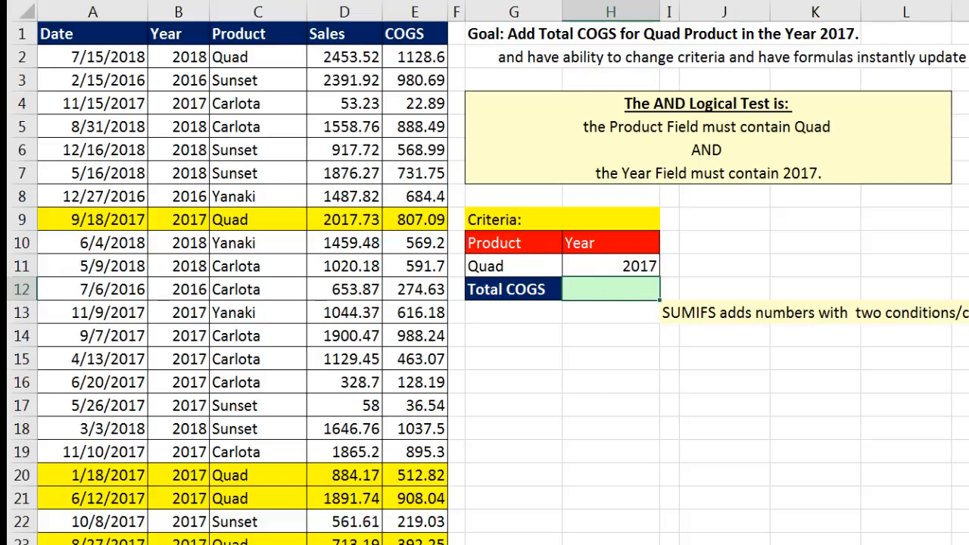
text(=sumifs)
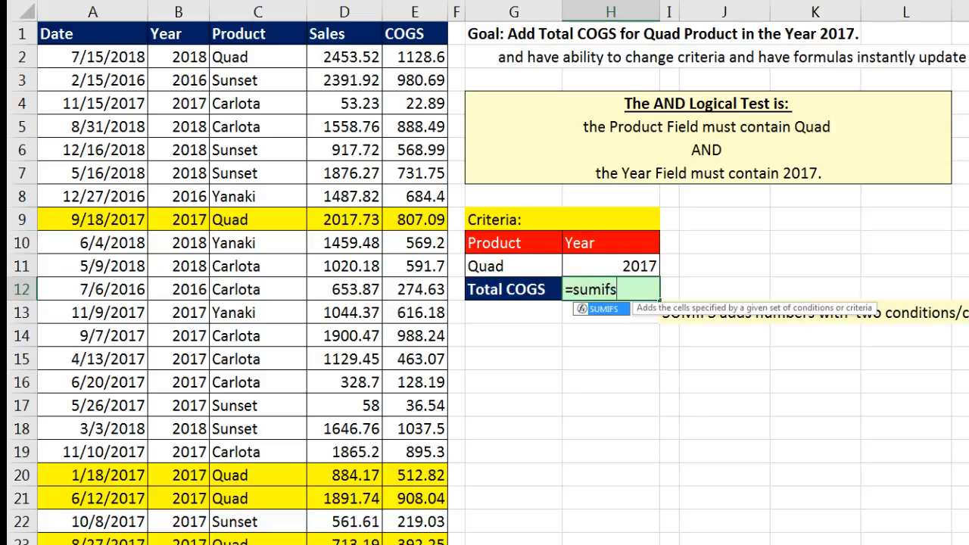
key(Tab)
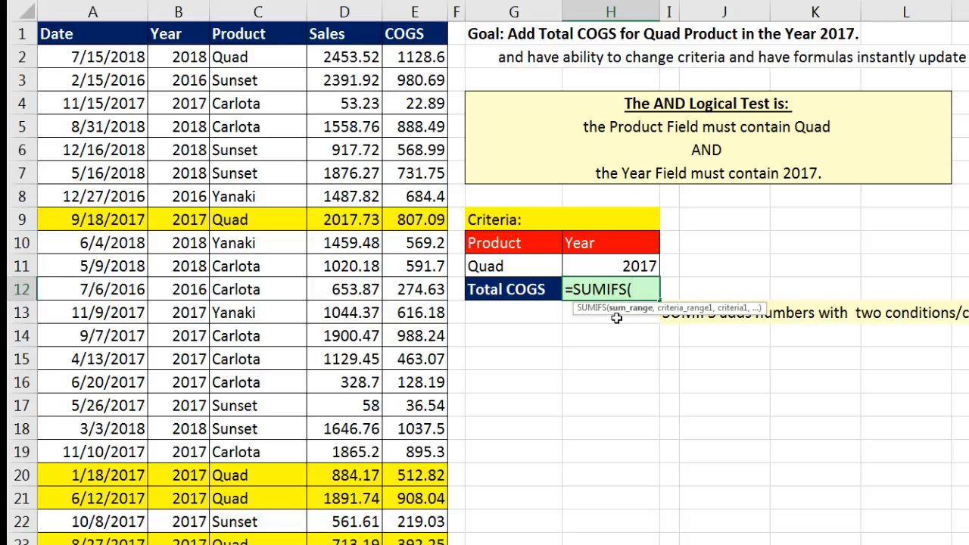
click(422, 57)
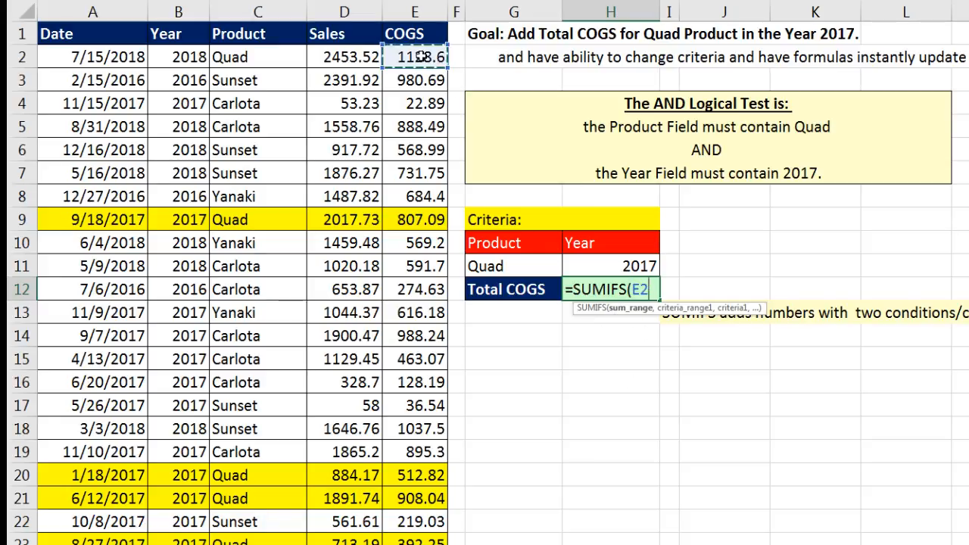
key(ctrl+shift+Down)
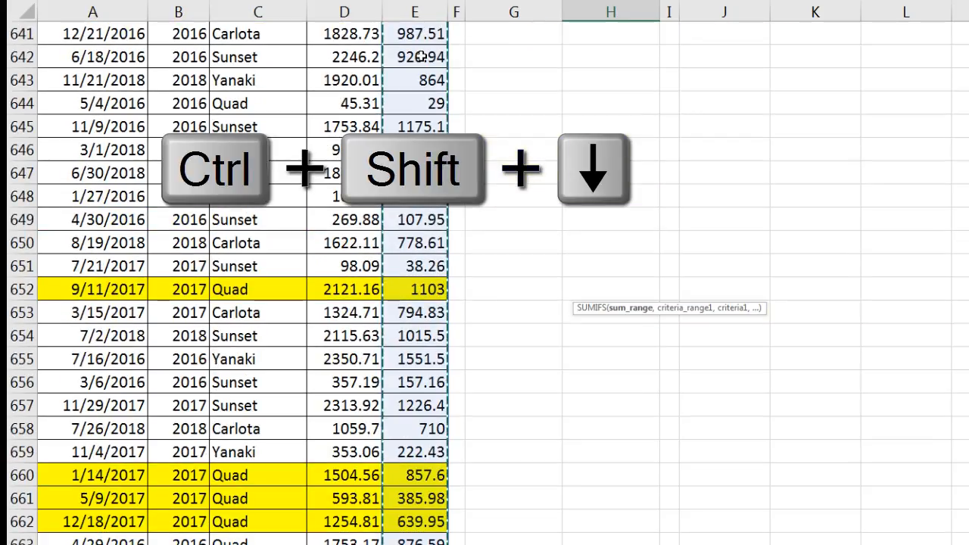
key(ctrl+BackSpace)
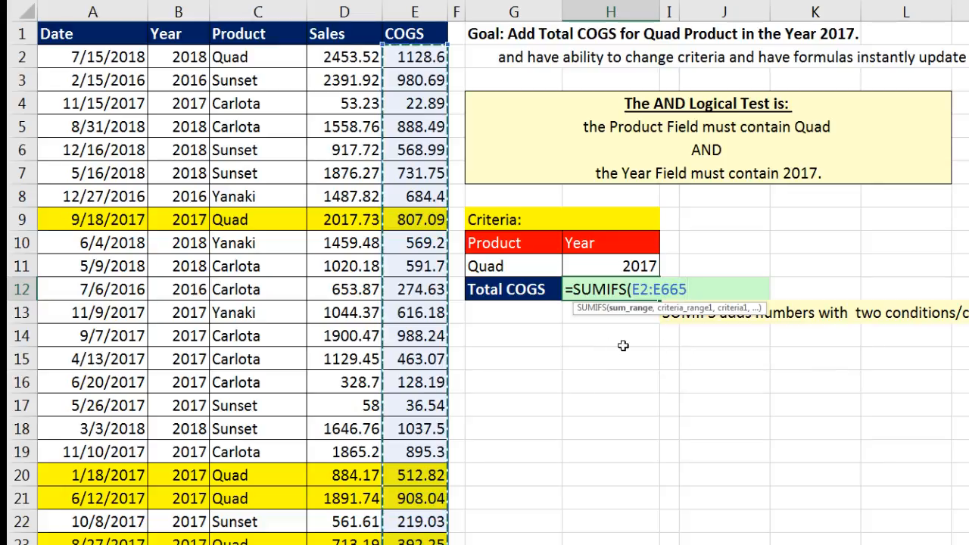
text(,)
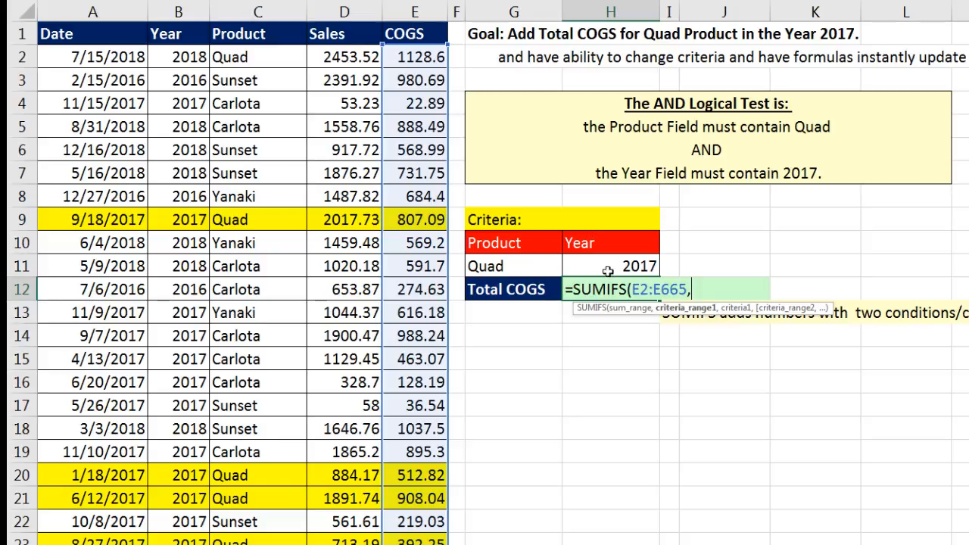
Add Year cells B2:B665 with criterion H11 as the first condition of the SUMIFS formula.
click(184, 53)
key(ctrl+shift+Down)
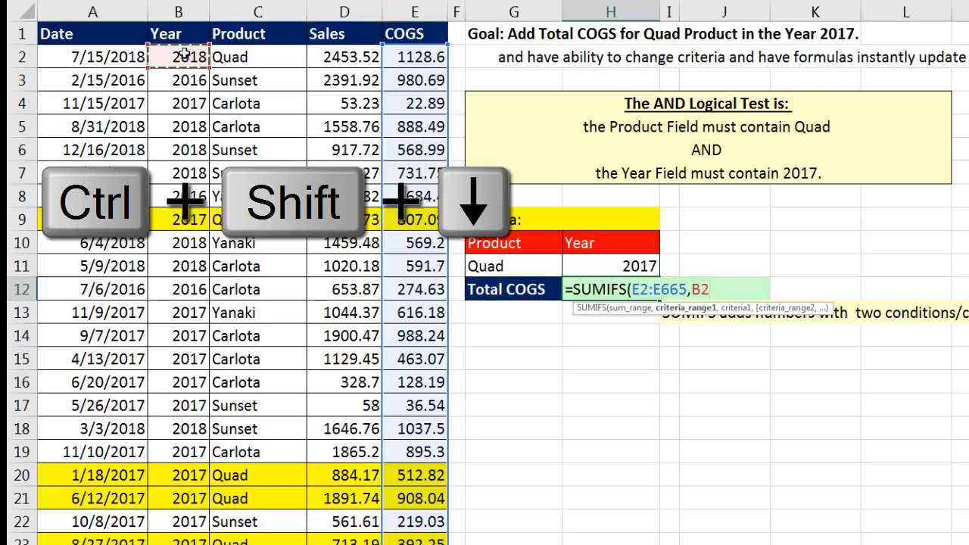
key(ctrl+BackSpace)
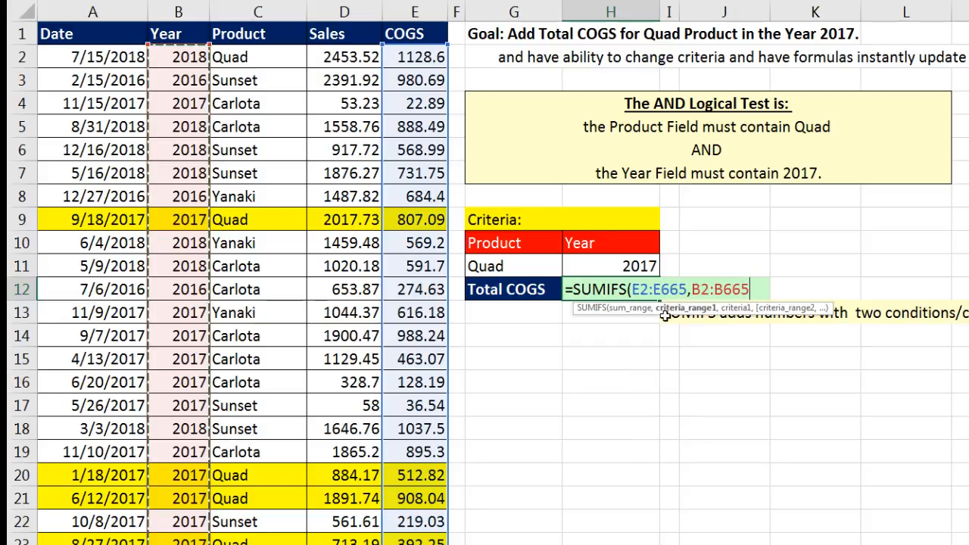
text(,)
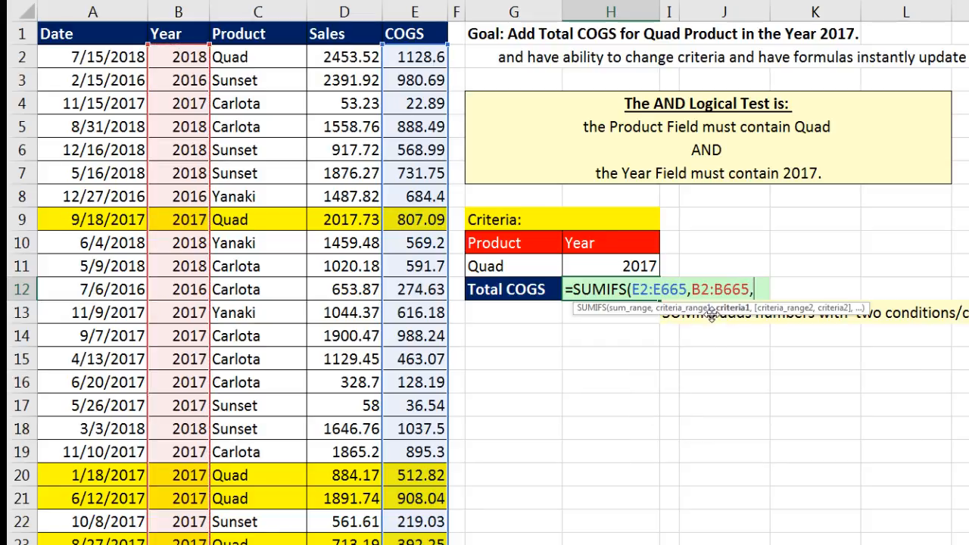
click(634, 270)
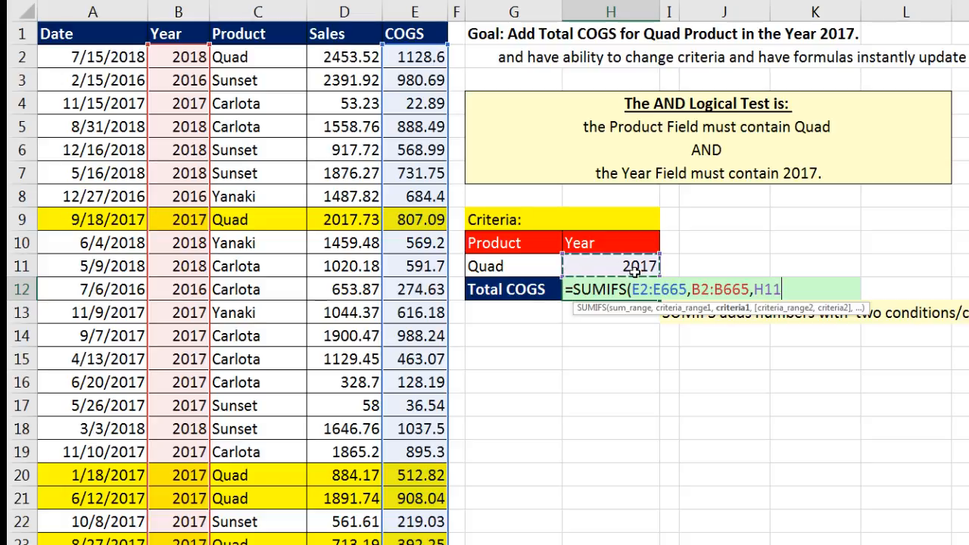
text(,)
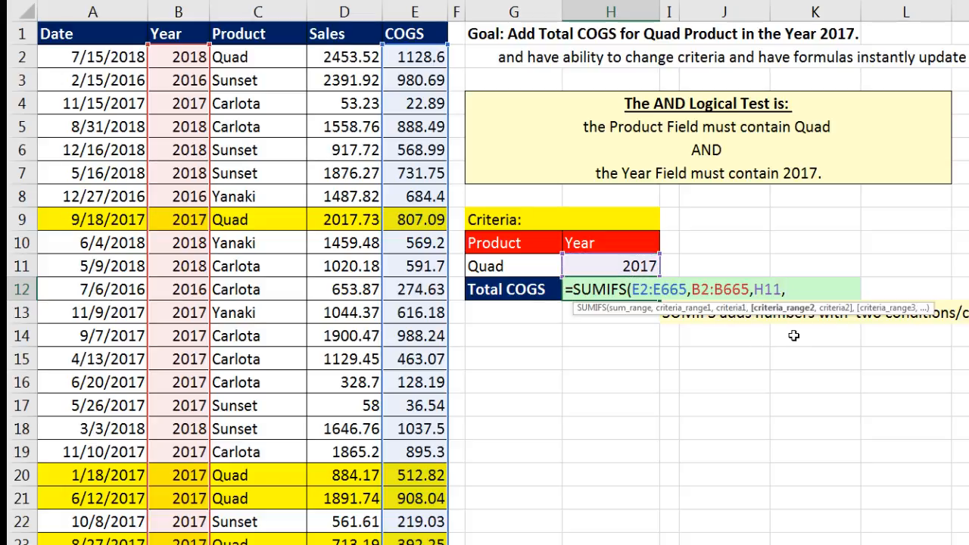
Add Product cells C2:C665 with criterion G11 as the second SUMIFS condition and enter the formula in H12.
click(279, 59)
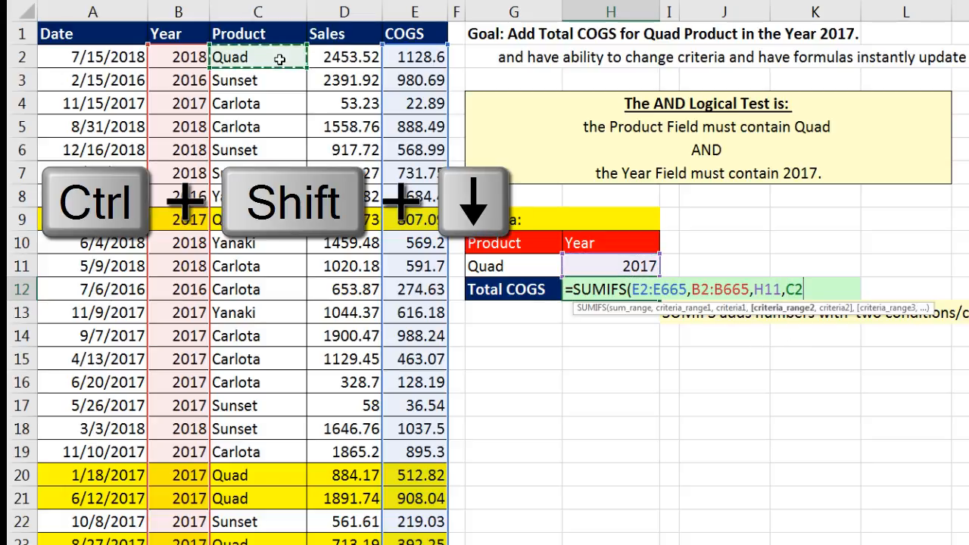
key(ctrl+shift+Down)
key(ctrl+BackSpace)
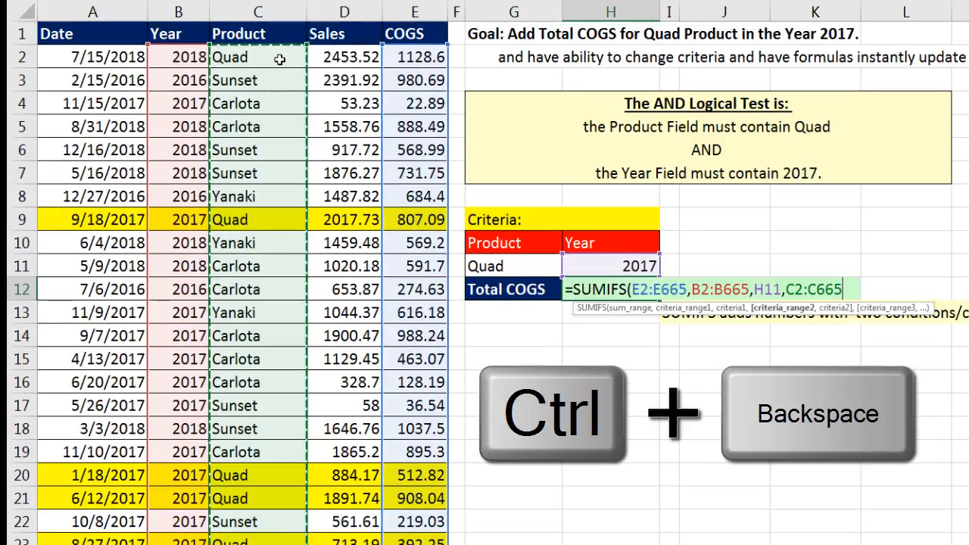
text(,)
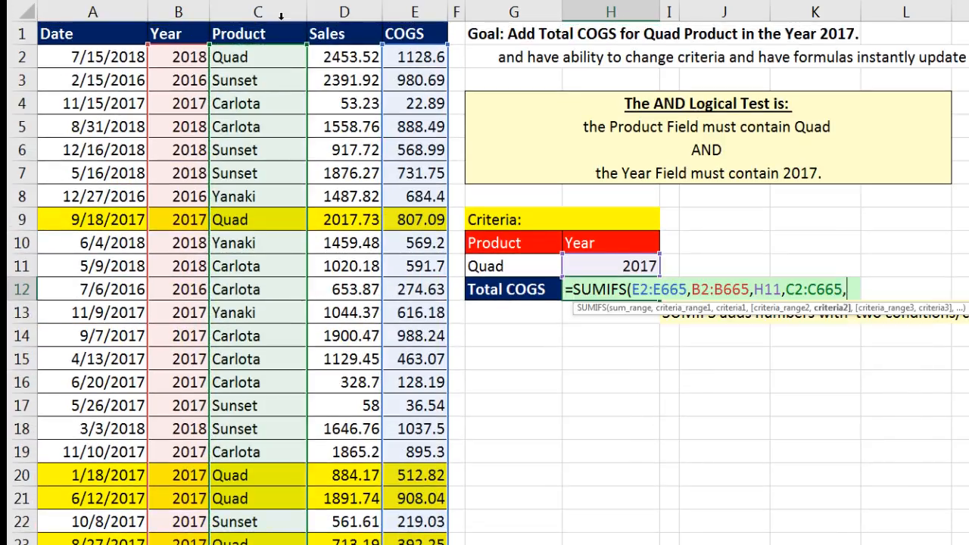
click(513, 266)
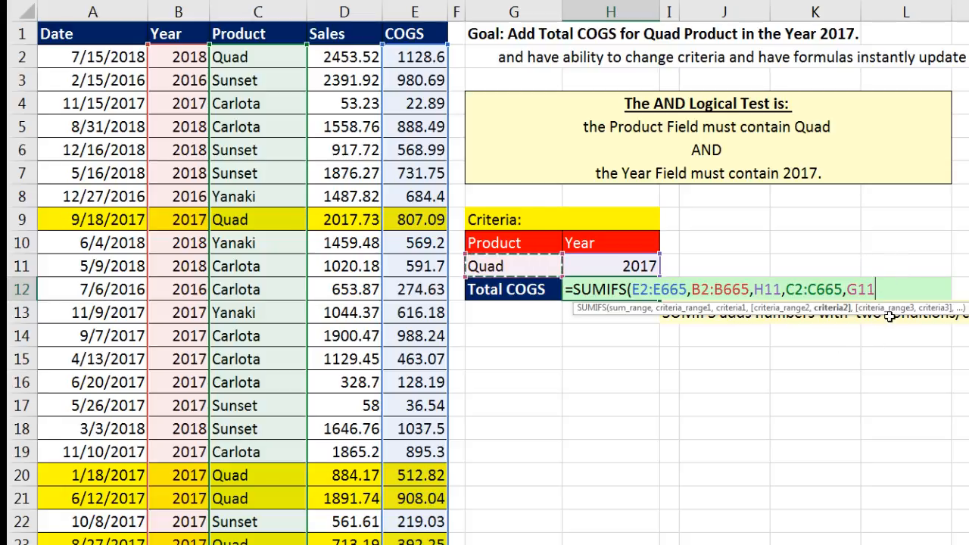
text())
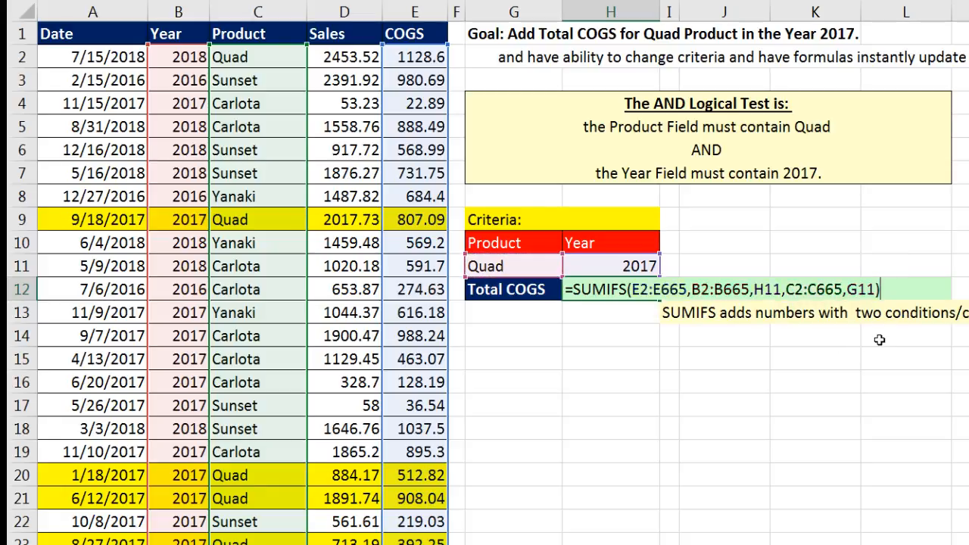
key(Return)
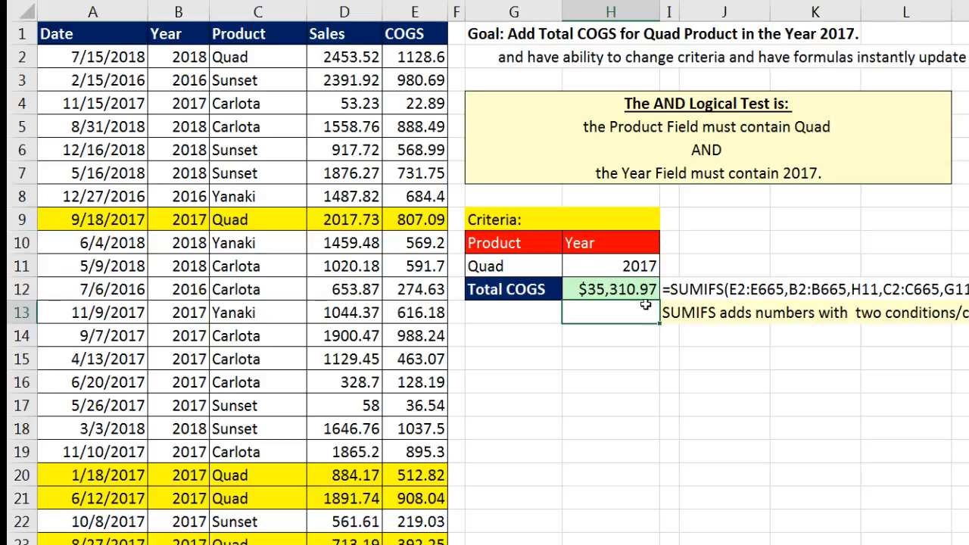
Test the total COGS formula with Sunset as the product criterion in G11.
click(539, 270)
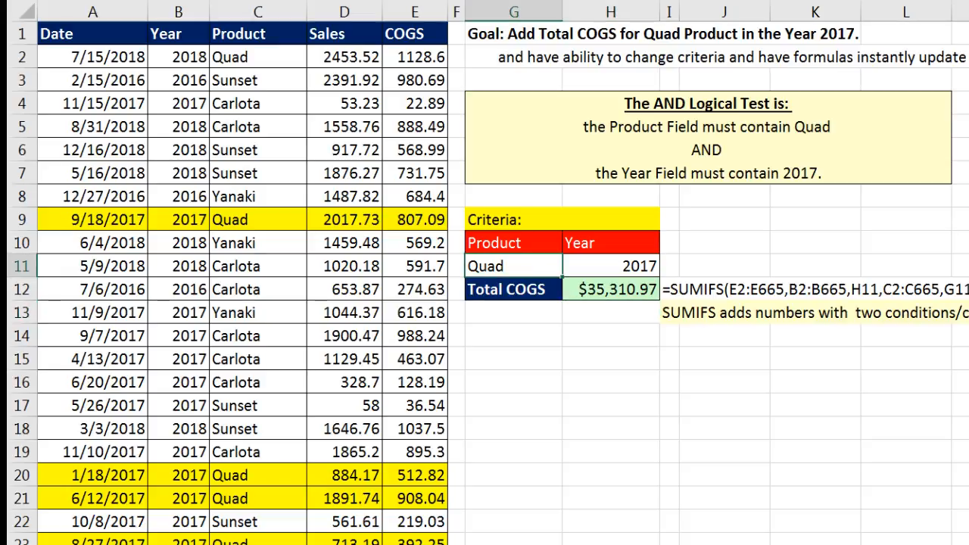
text(Sunset)
key(Return)
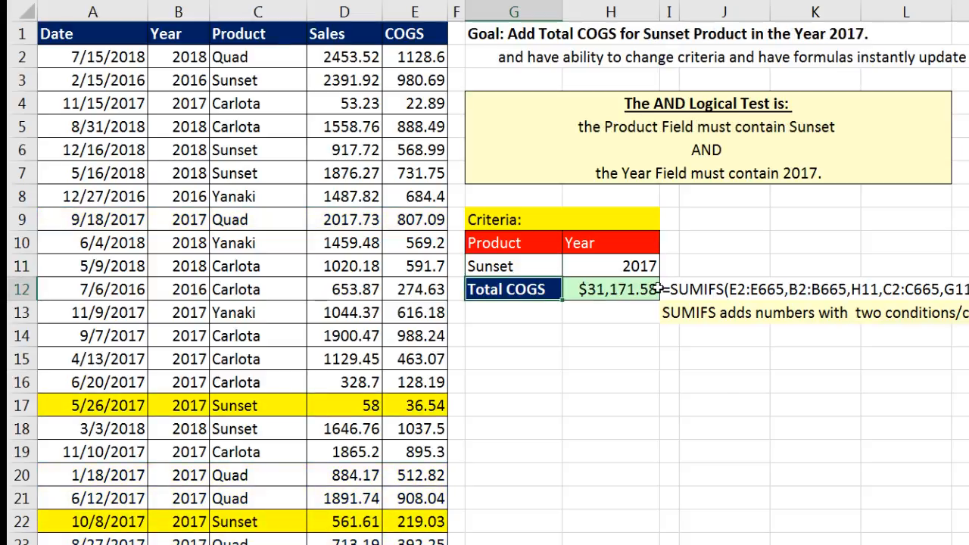
click(619, 266)
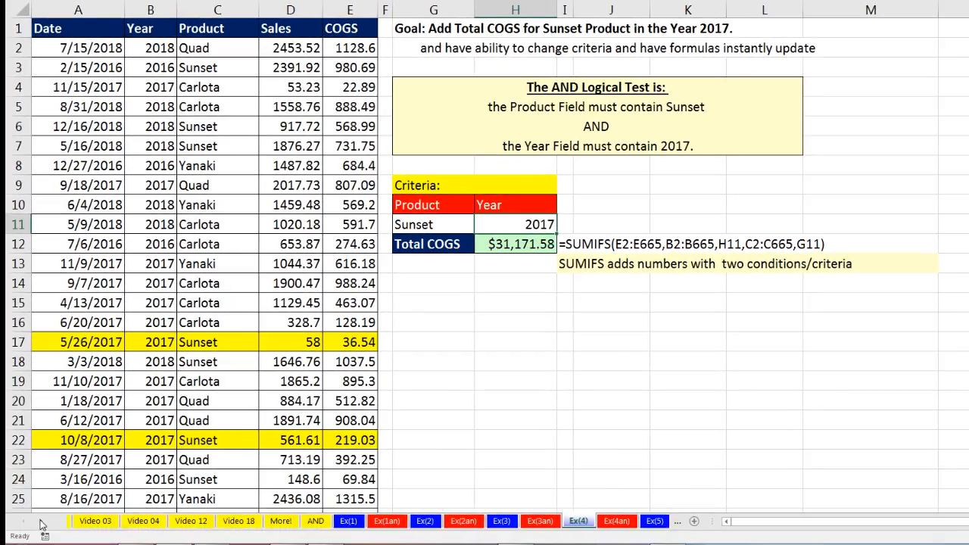
Go to sheet Ex(5) and examine the product names in the Total Sales table.
click(41, 521)
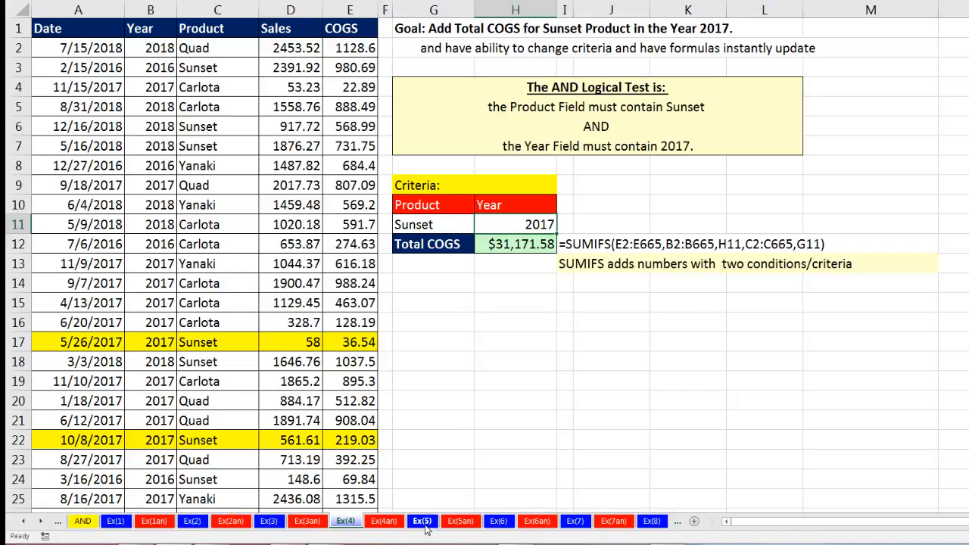
click(422, 521)
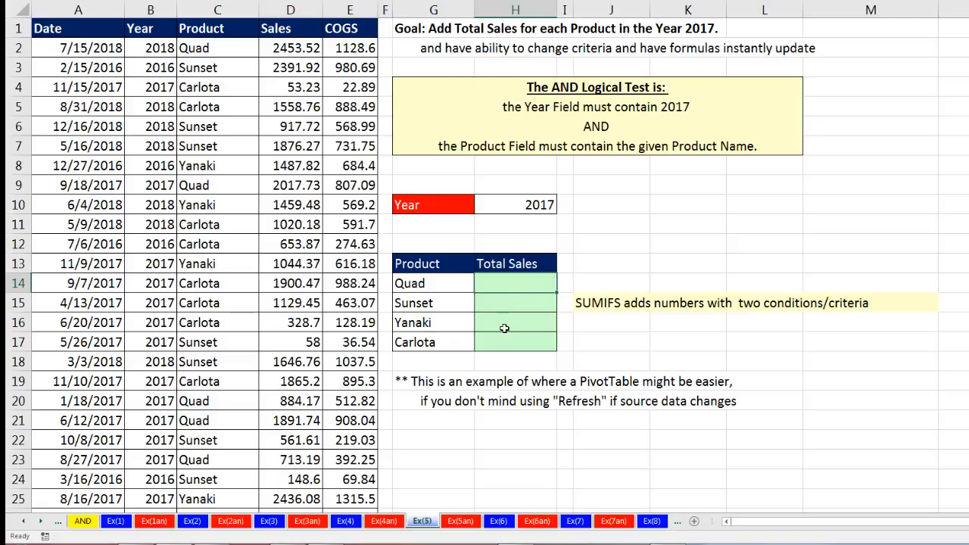
click(460, 304)
click(459, 324)
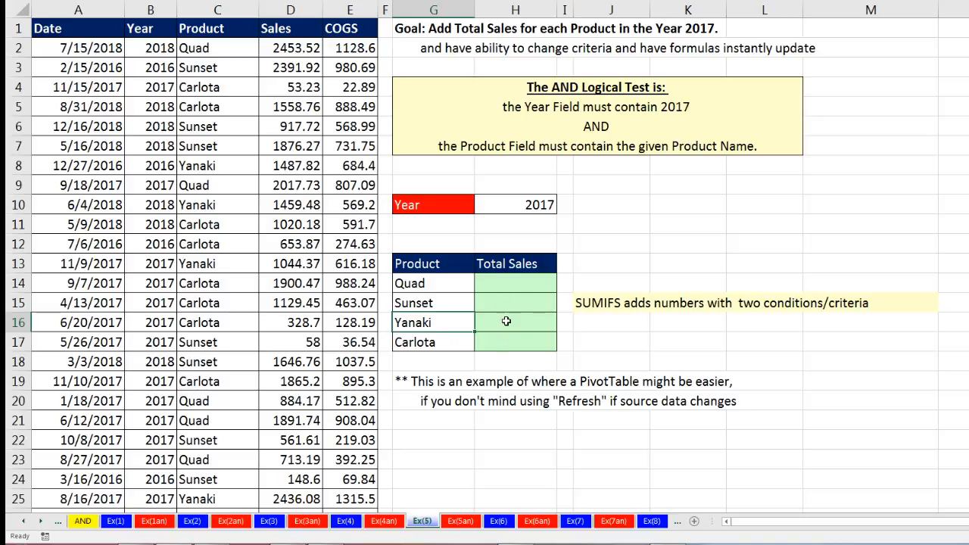
Start a SUMIFS formula in H14 with the Sales cells $D$2:$D$665 as an absolute sum range.
click(505, 289)
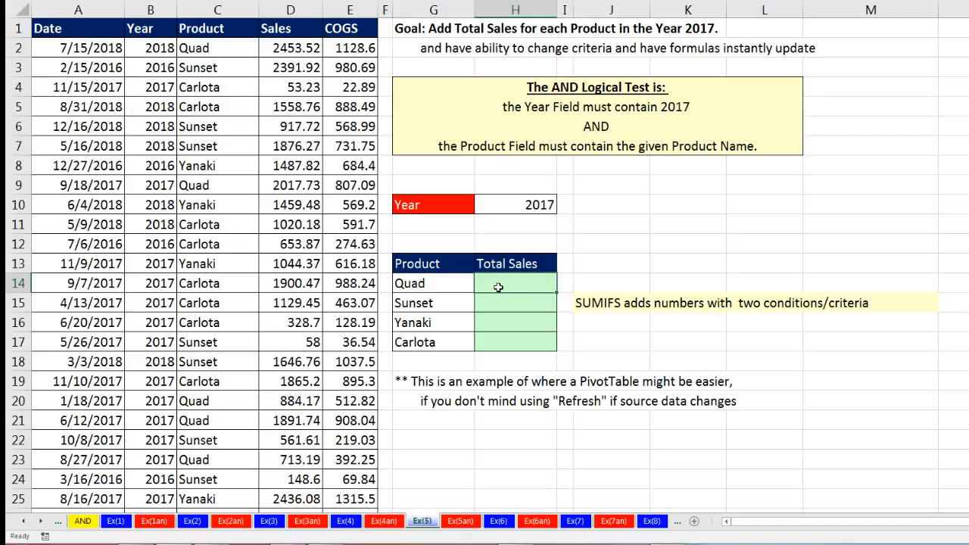
text(=sumifs)
key(Tab)
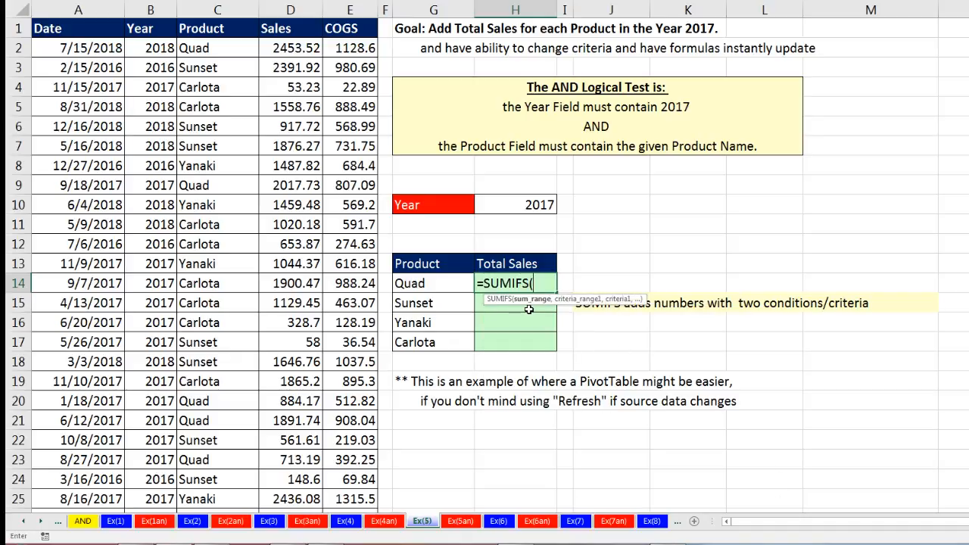
click(291, 48)
key(ctrl+shift+Down)
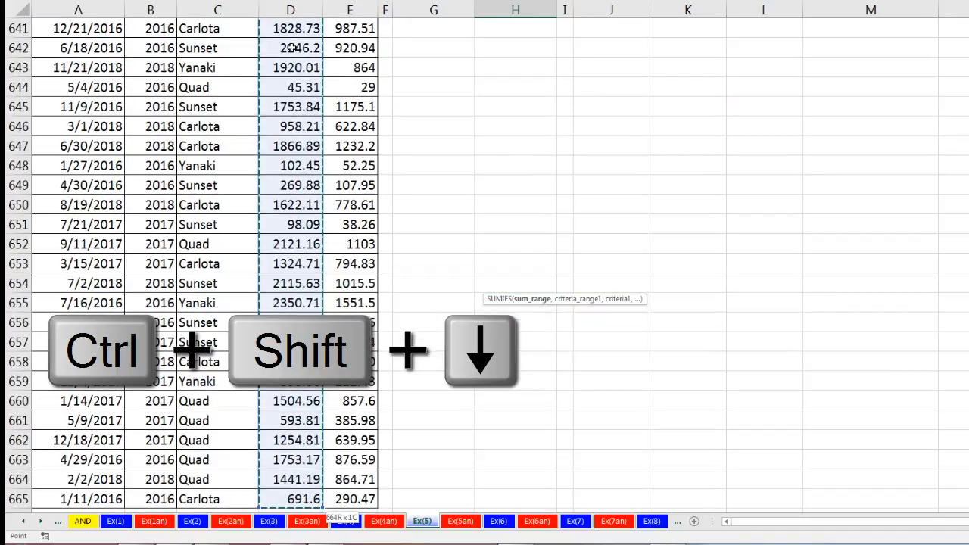
key(F4)
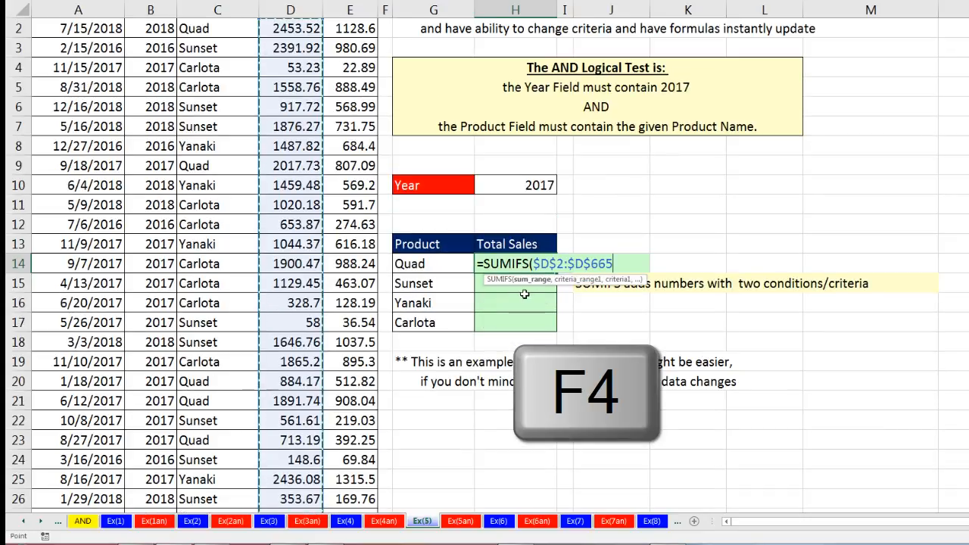
text(,)
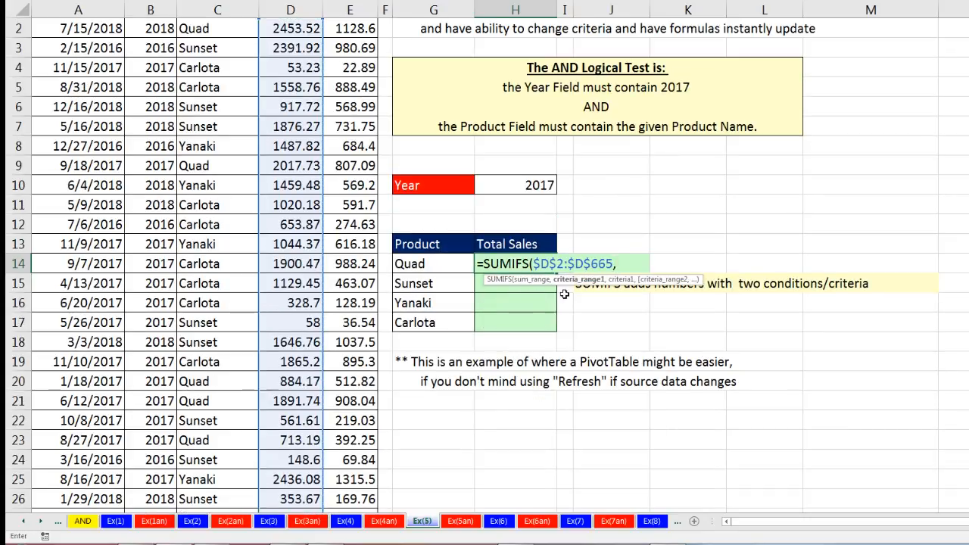
Add Year cells $B$2:$B$665 with criterion $H$10 as the first SUMIFS condition, both as absolute references.
scroll(579, 302, up, 1)
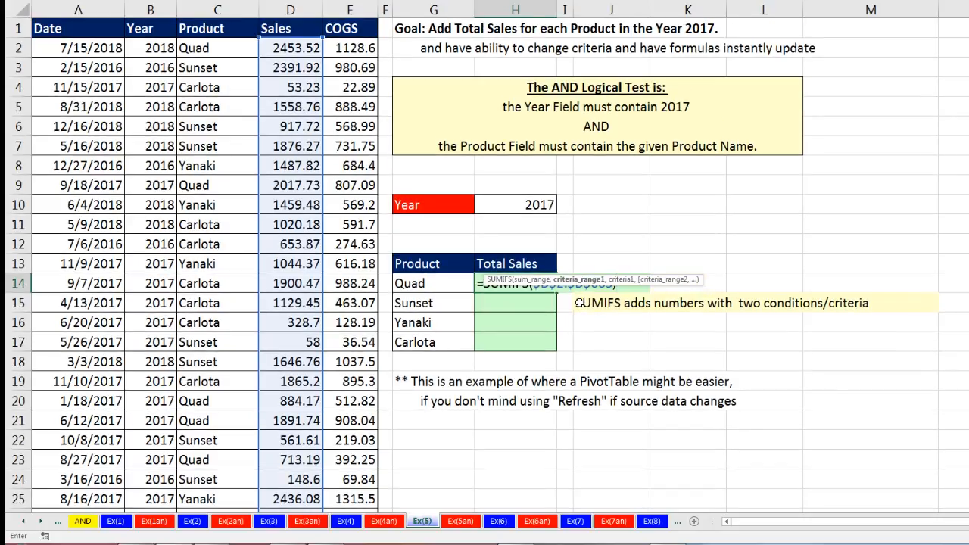
click(154, 47)
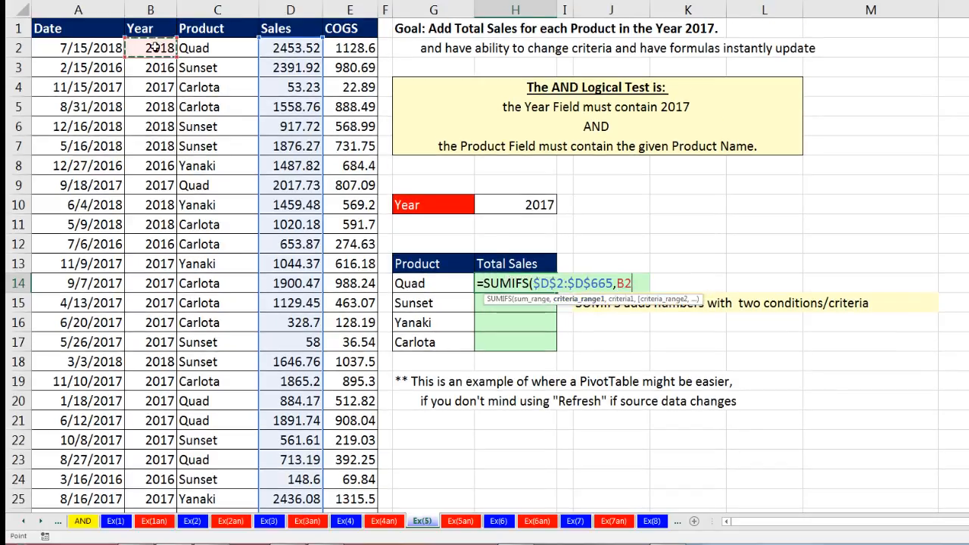
key(ctrl+shift+Down)
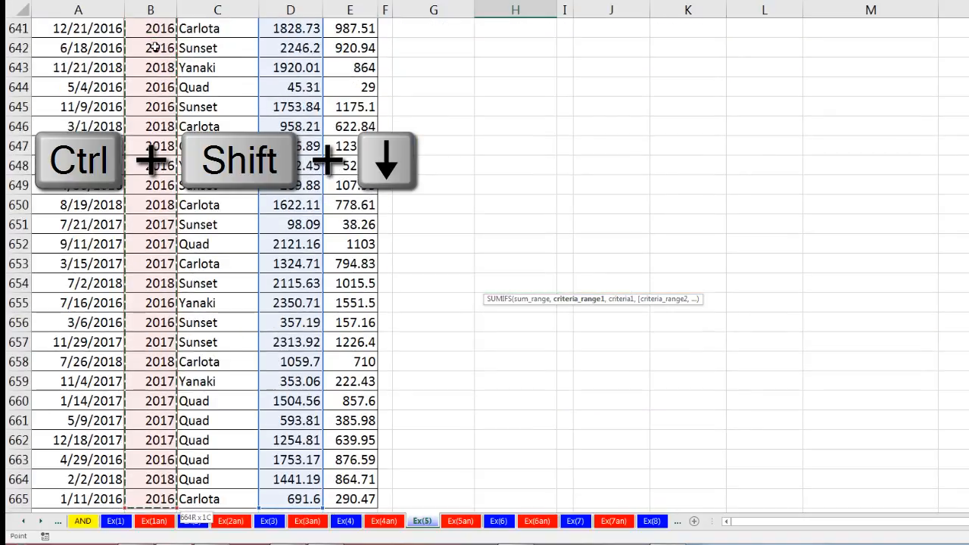
key(F4)
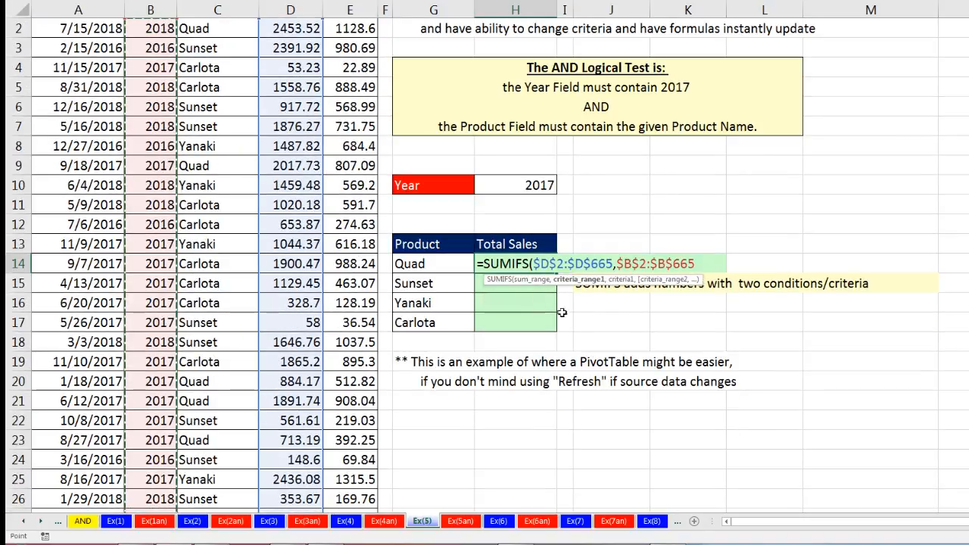
text(,)
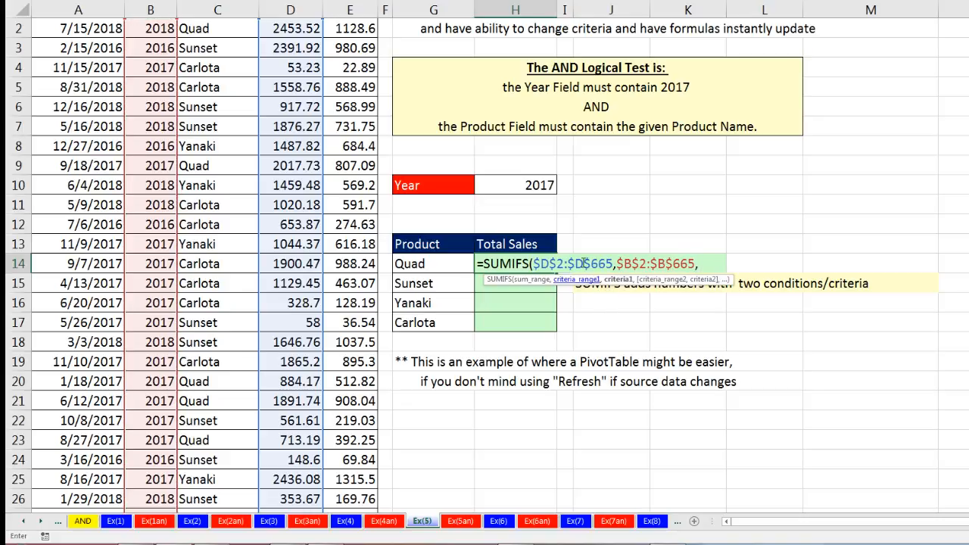
click(523, 181)
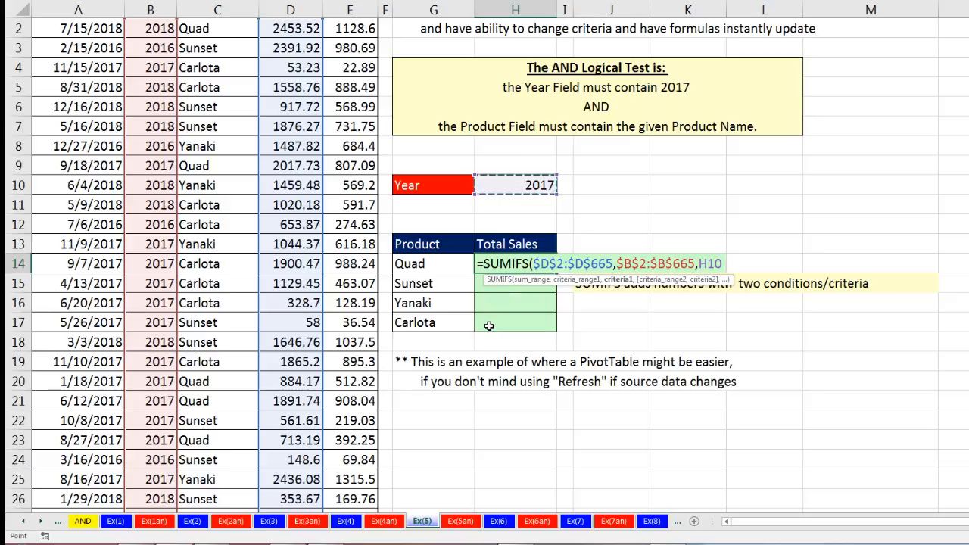
key(F4)
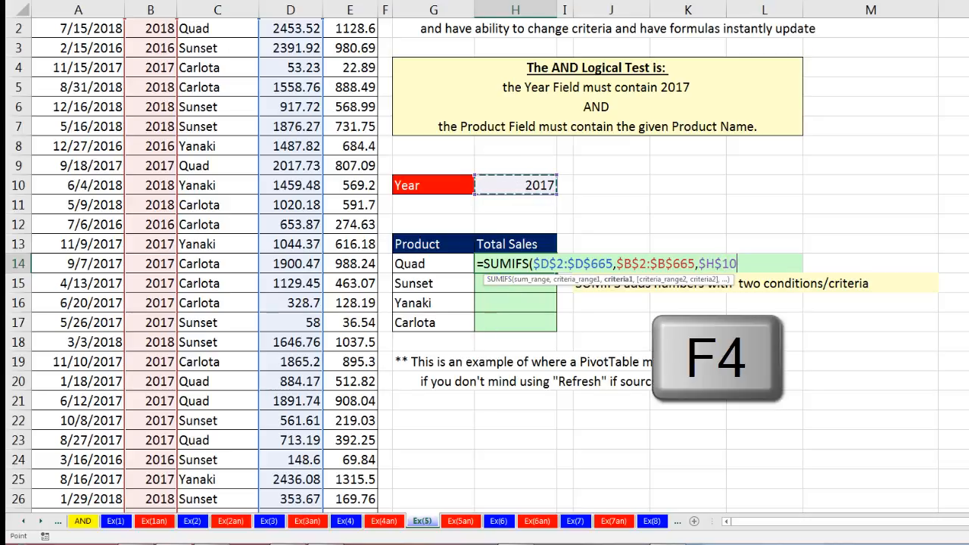
text(,)
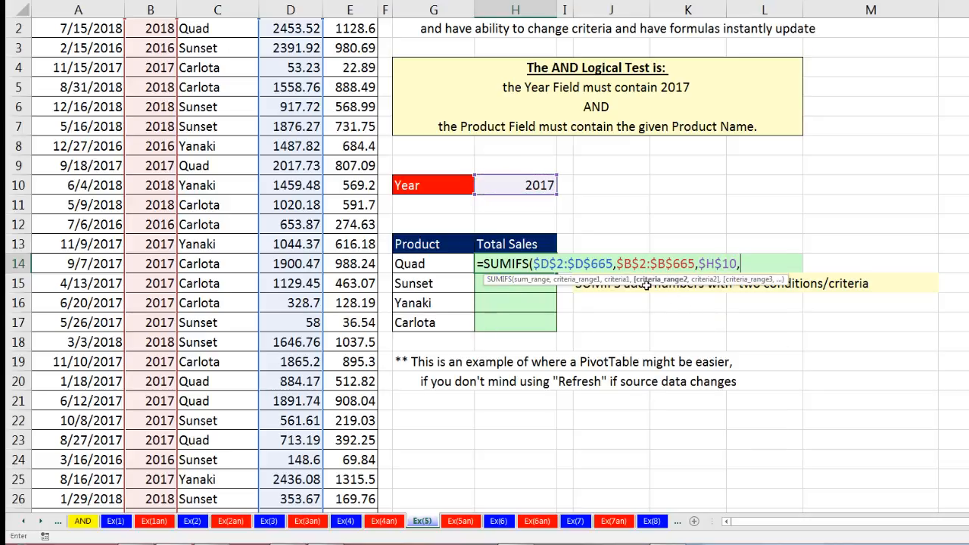
Add absolute Product range $C$2:$C$665 with relative criterion G14 as the second SUMIFS condition and close the formula's parenthesis.
scroll(454, 189, up, 1)
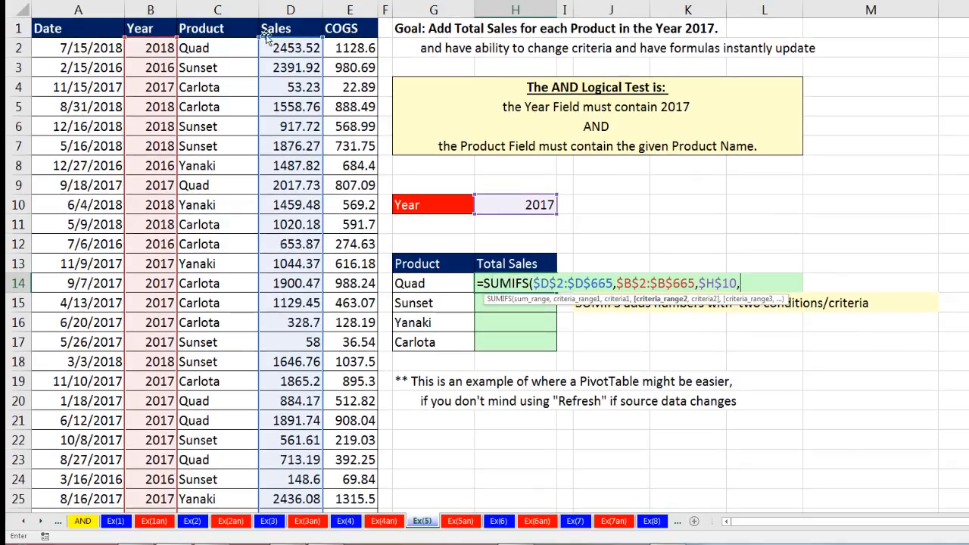
click(195, 48)
key(ctrl+shift+Down)
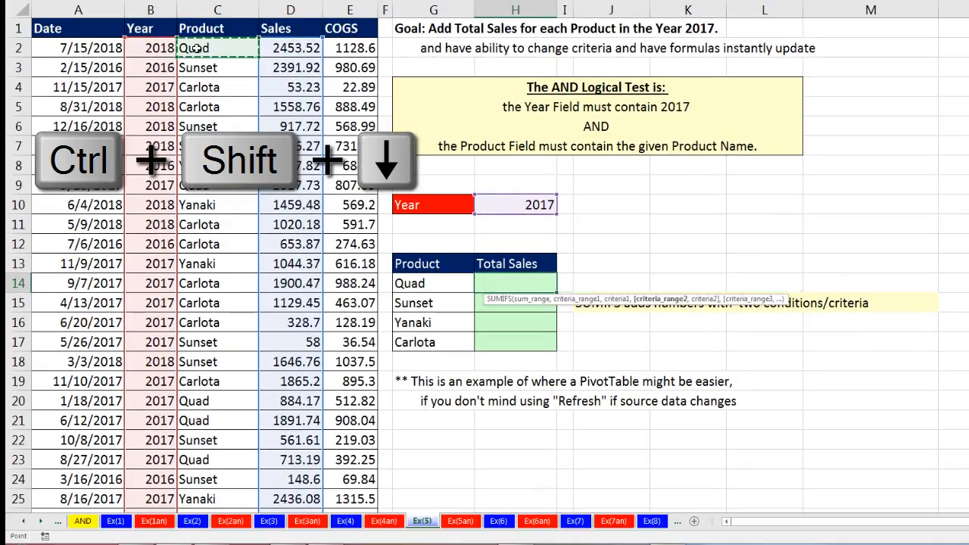
key(F4)
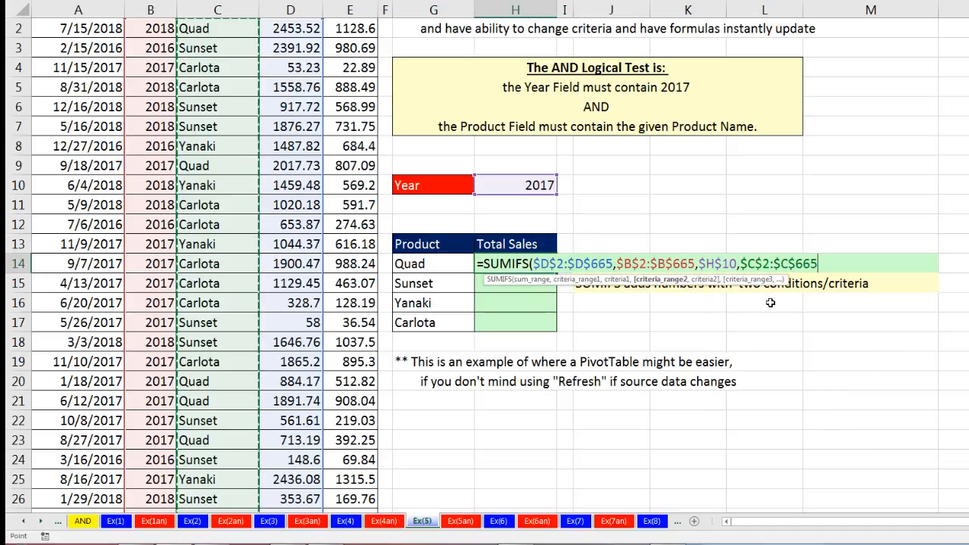
text(,)
key(Left)
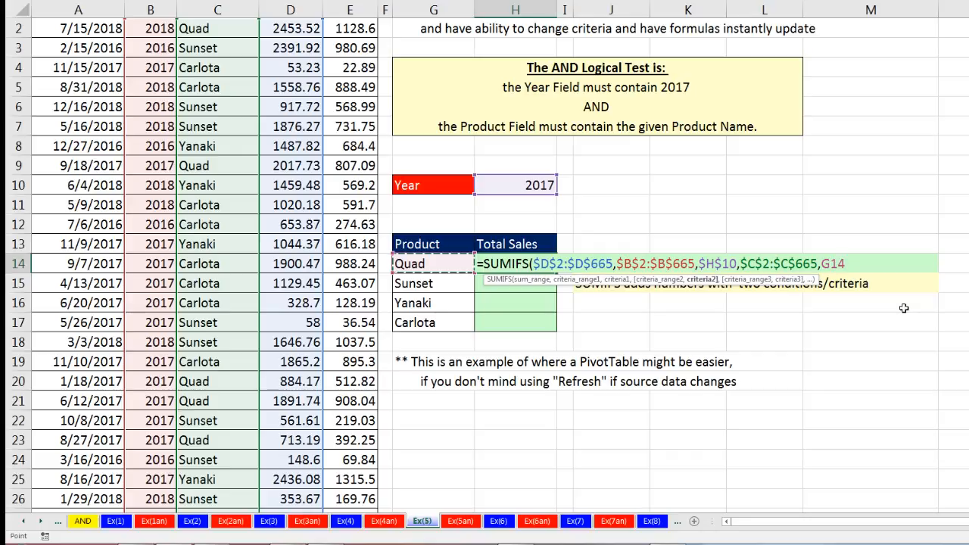
text())
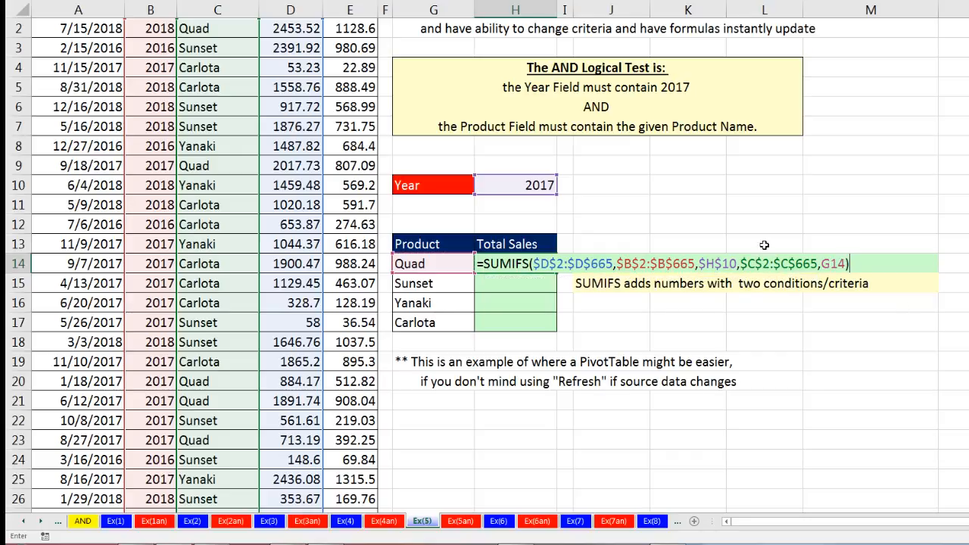
Check the criteria arguments of the SUMIFS formula, enter it in H14 and copy it down through H17.
click(714, 264)
click(618, 279)
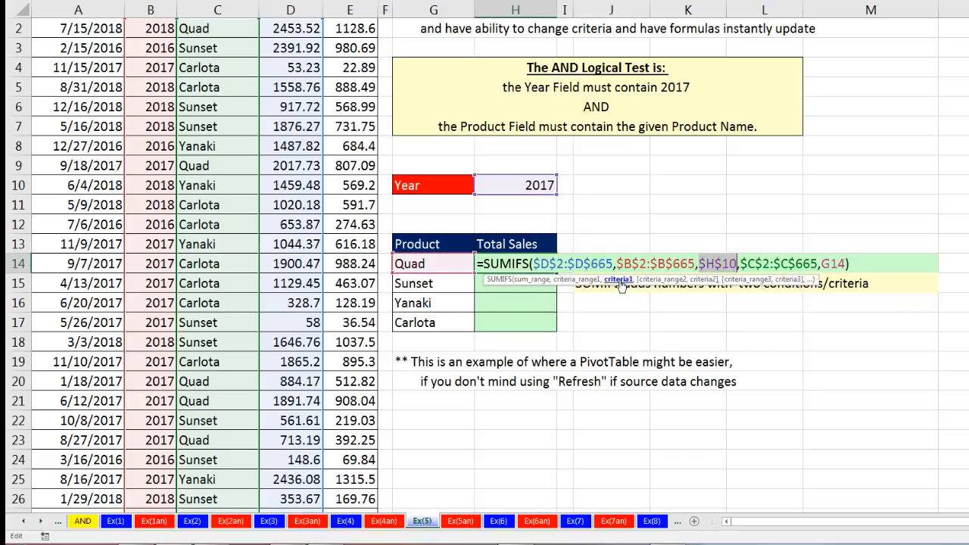
click(710, 280)
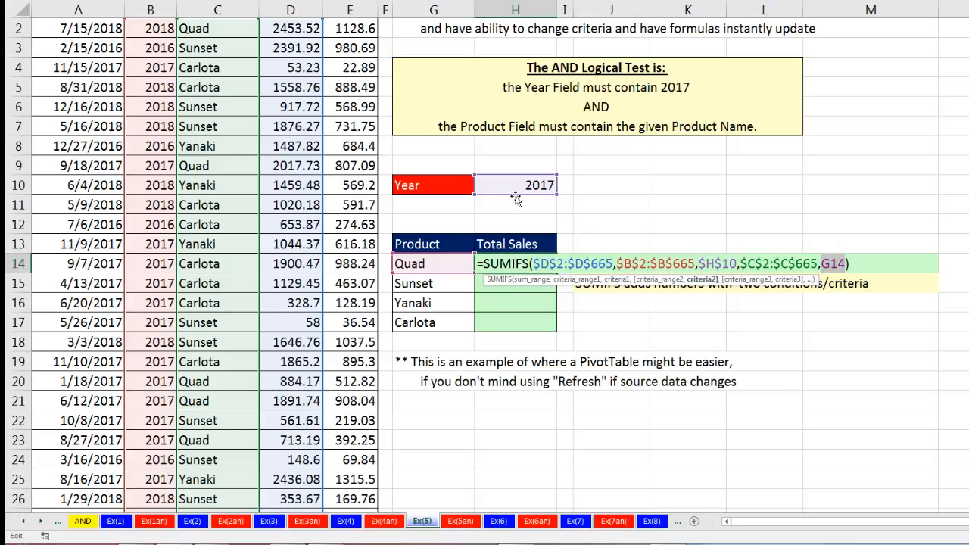
key(ctrl+Return)
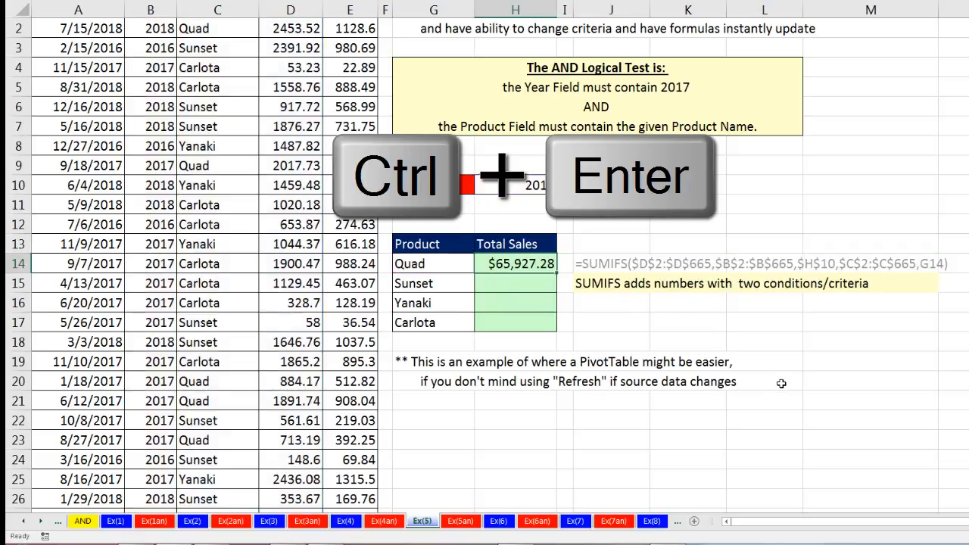
double_click(555, 273)
Examine the cell references of the copied SUMIFS formula in H17, the Carlota row.
click(510, 323)
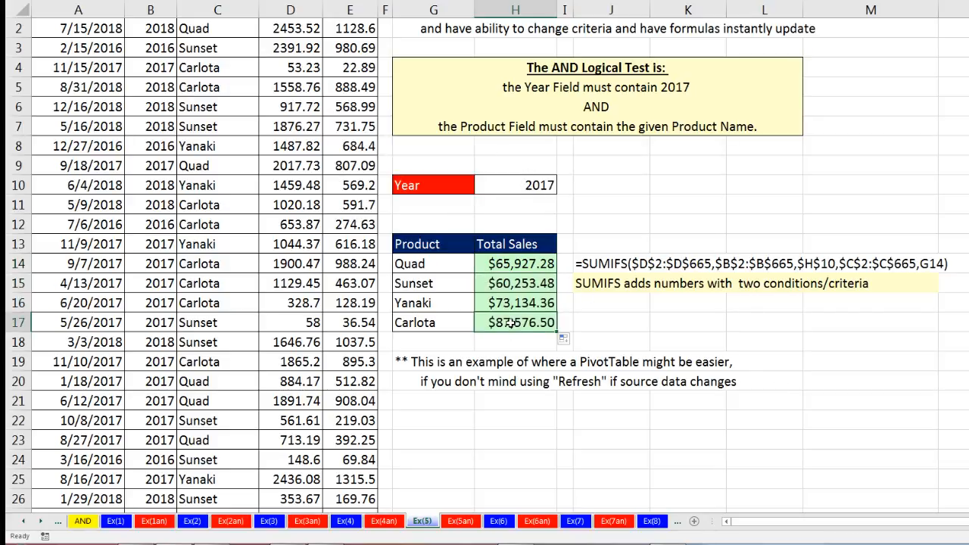
key(F2)
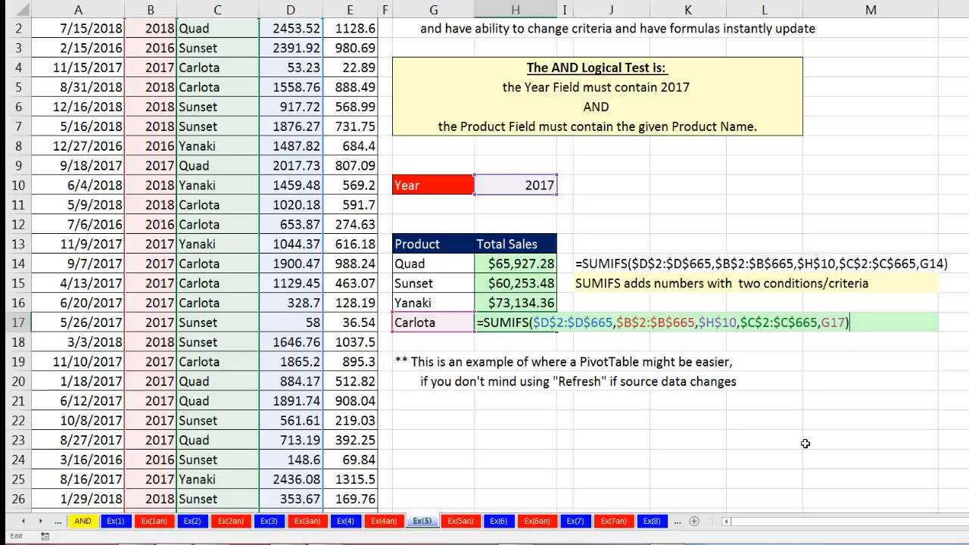
key(Return)
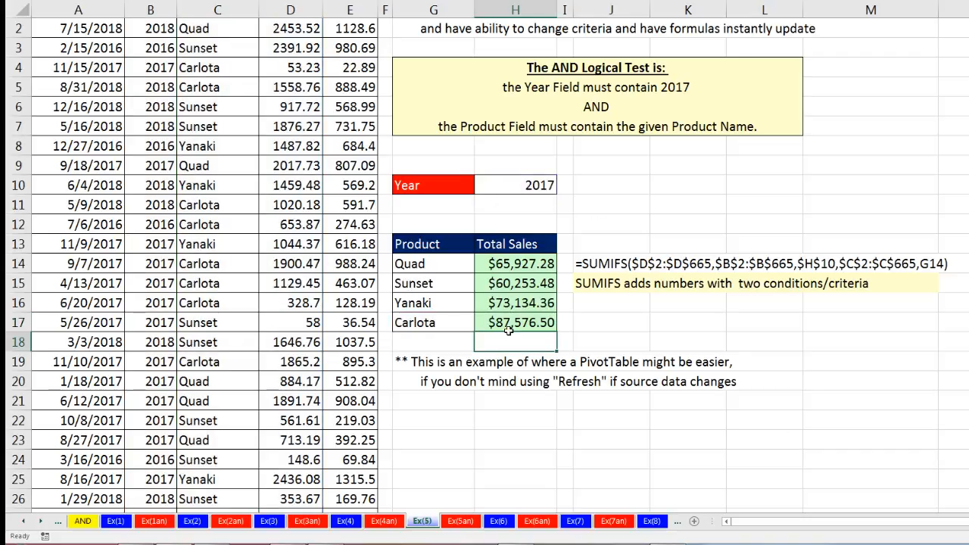
Try 2016 as the Year criterion in H10 for the Total Sales formulas, and undo the change.
scroll(457, 303, up, 1)
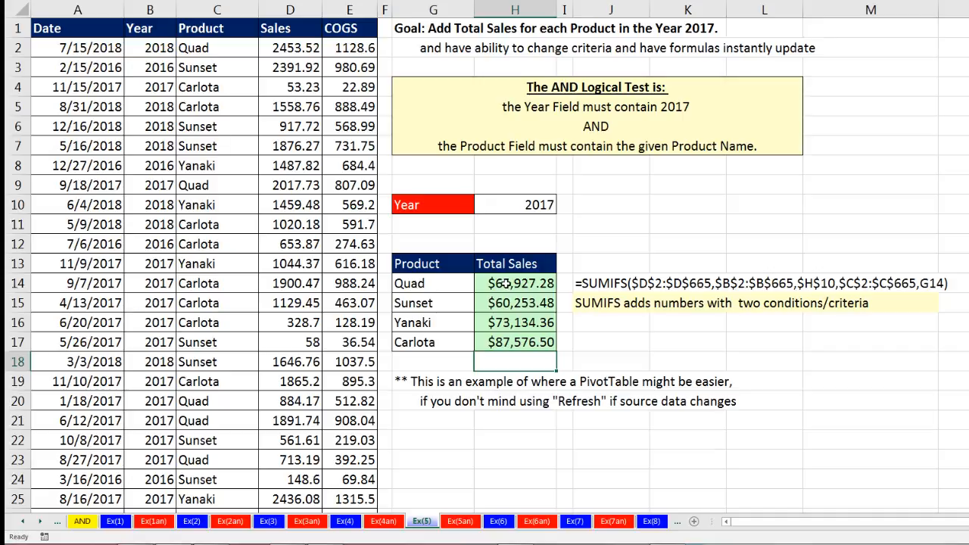
click(546, 210)
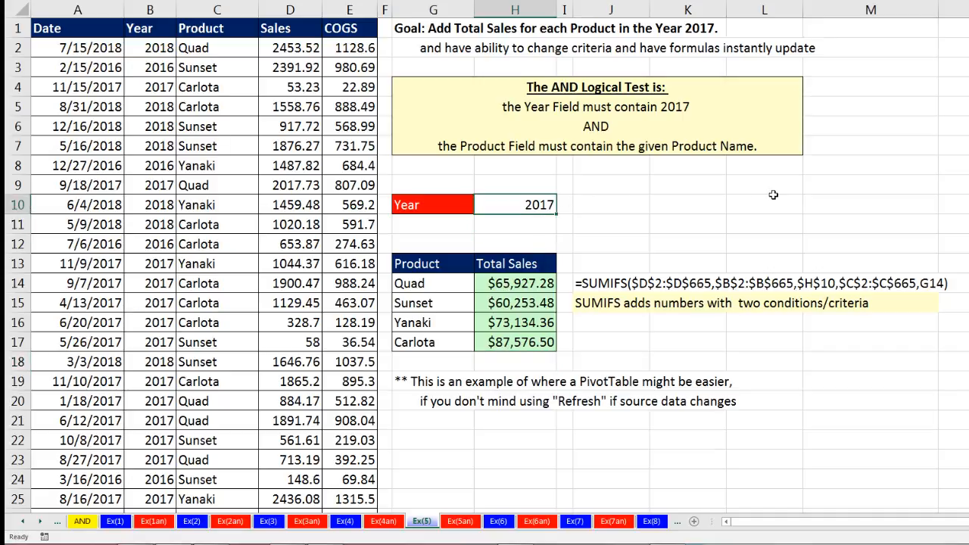
text(2016)
key(ctrl+Return)
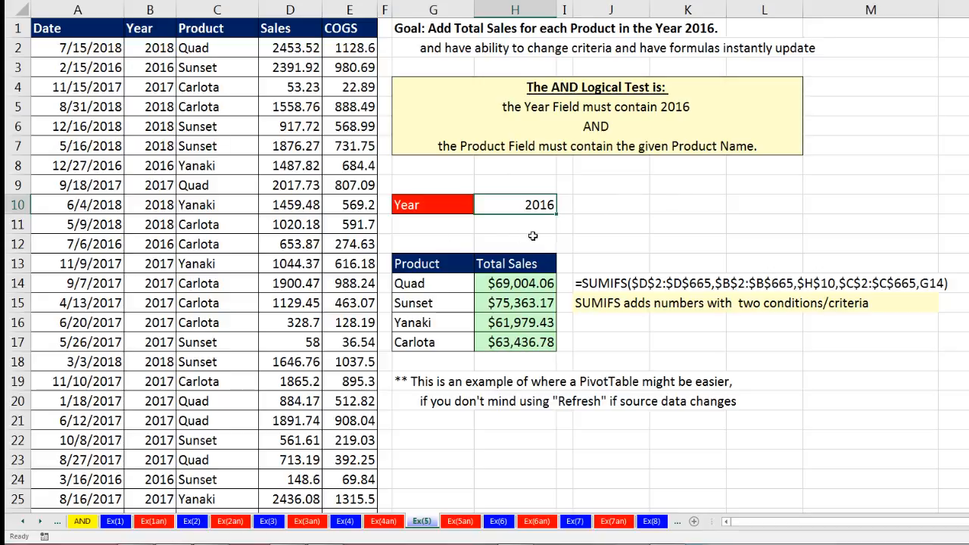
key(ctrl+z)
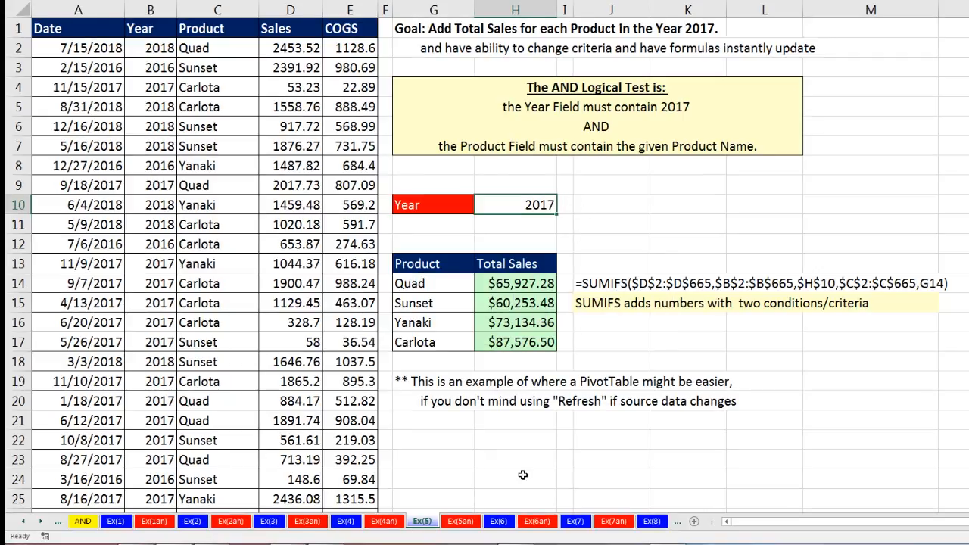
Go to sheet Ex(6) and start a COUNTIFS formula in H18, the Count cell for Quad.
click(498, 521)
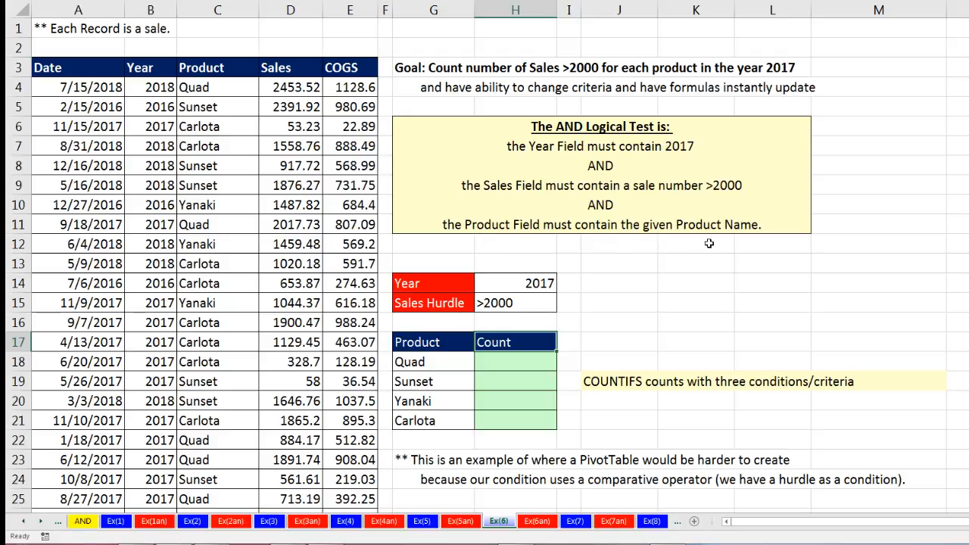
click(492, 362)
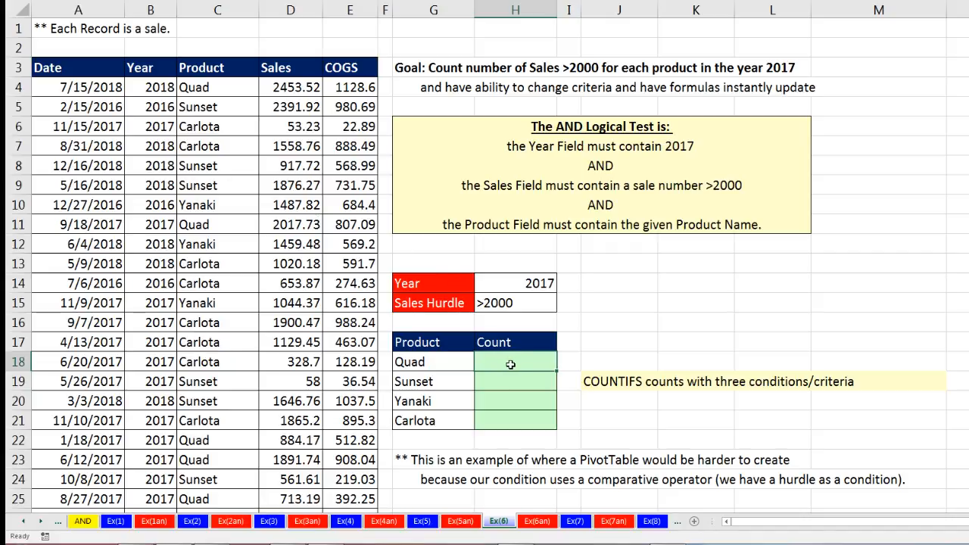
text(=co)
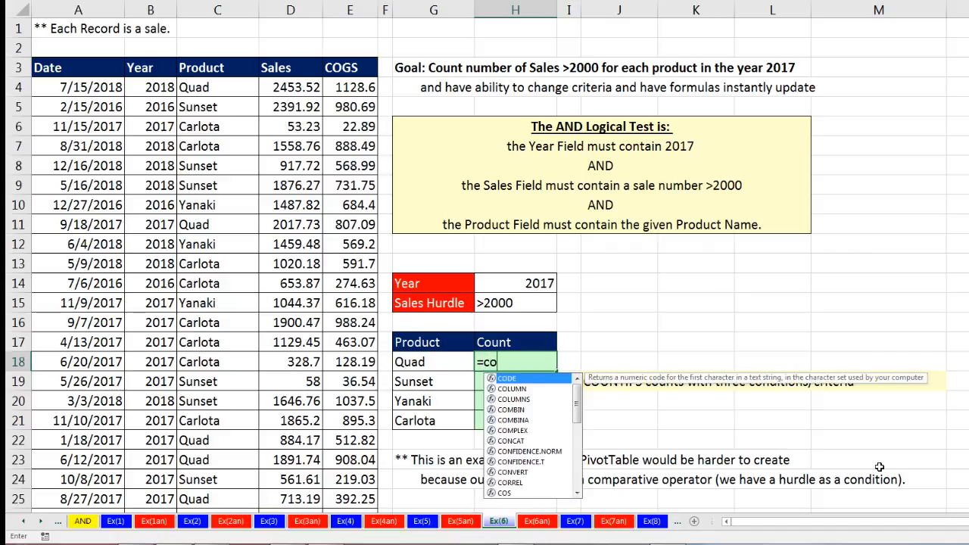
text(untifs)
key(Tab)
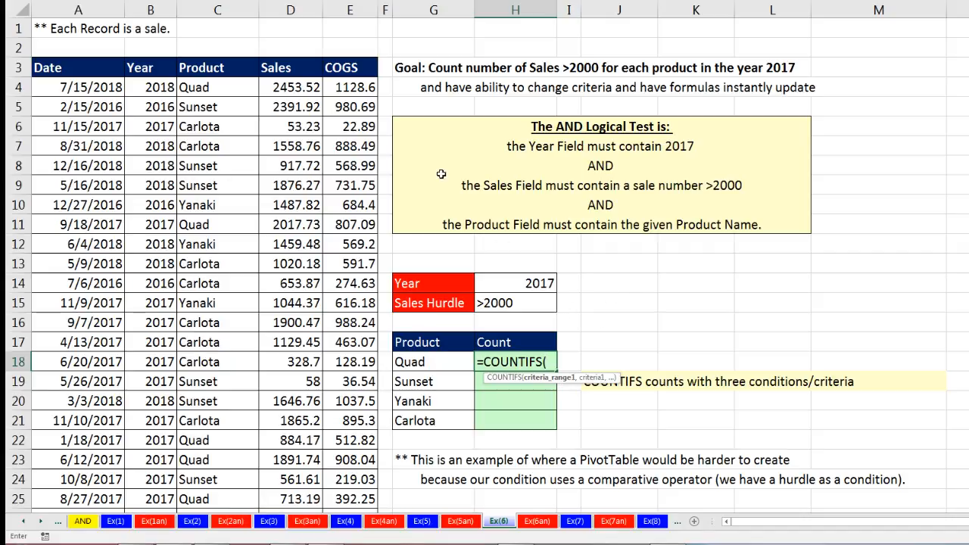
Add Sales cells $D$4:$D$667 with the Sales Hurdle criterion $H$15 as the first COUNTIFS condition, both as absolute references.
click(284, 88)
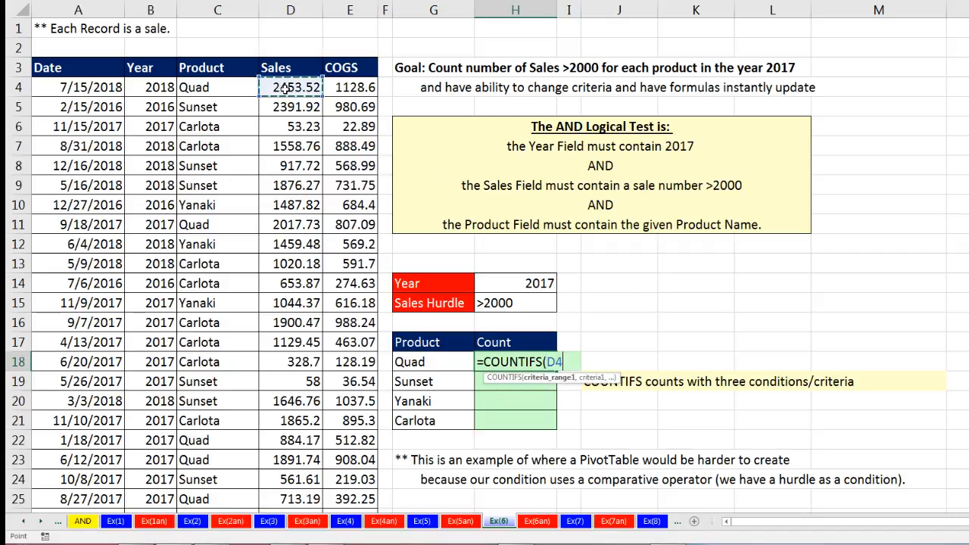
key(ctrl+shift+Down)
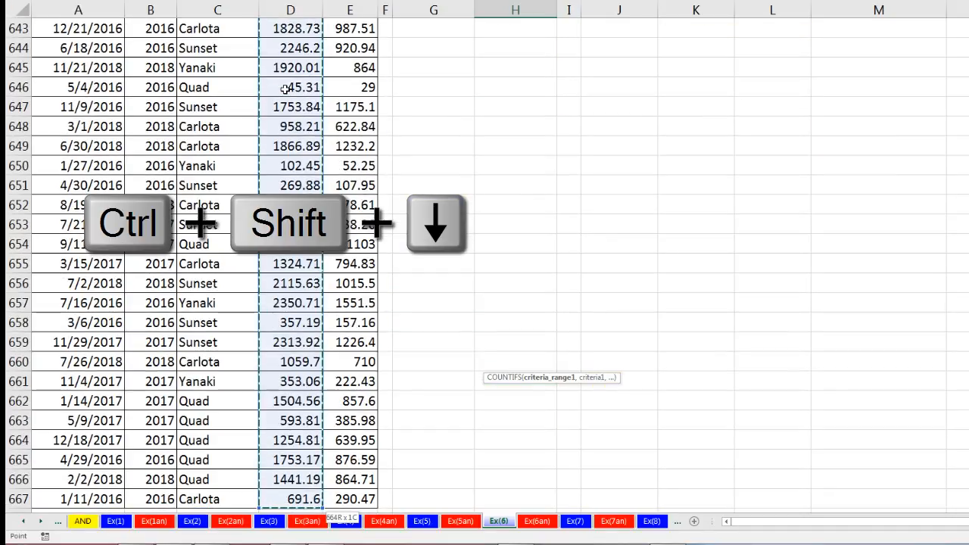
key(F4)
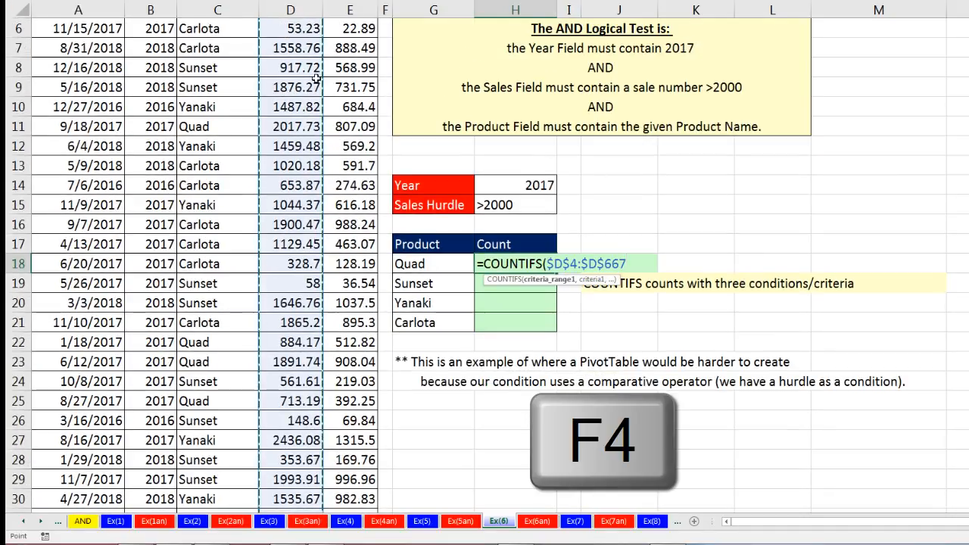
text(,)
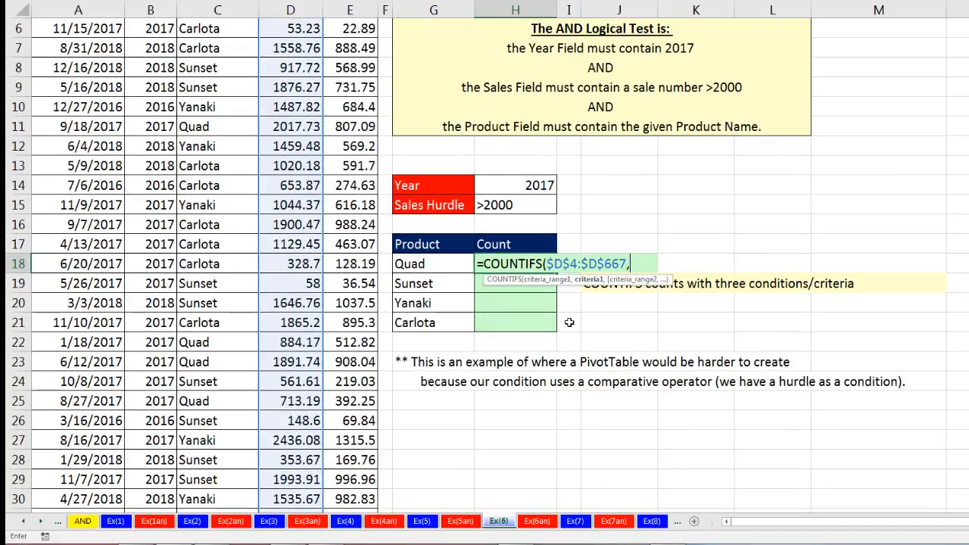
click(523, 206)
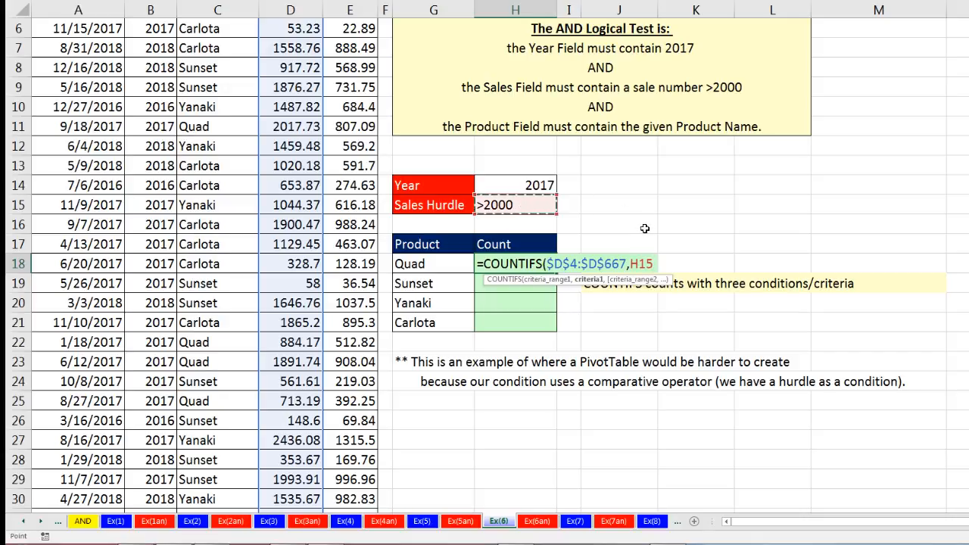
key(F4)
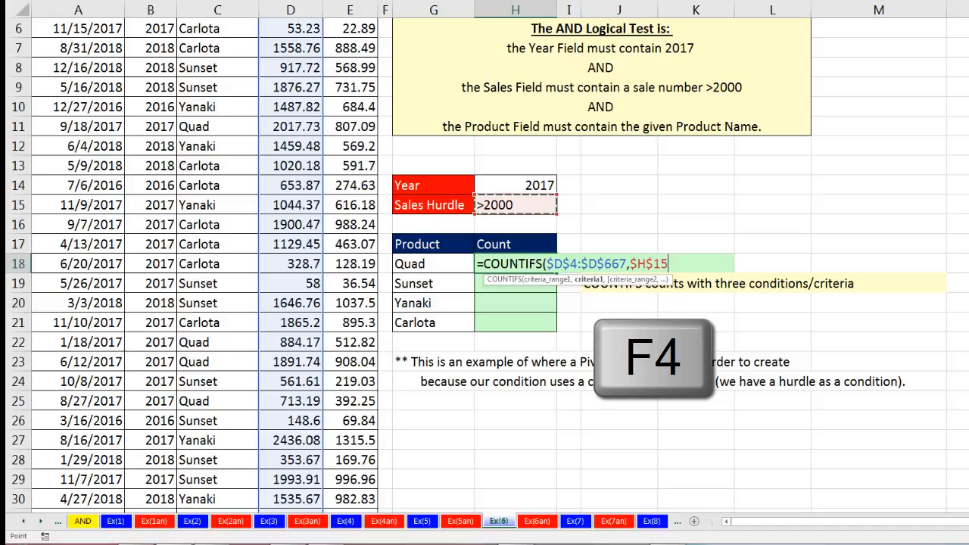
text(,)
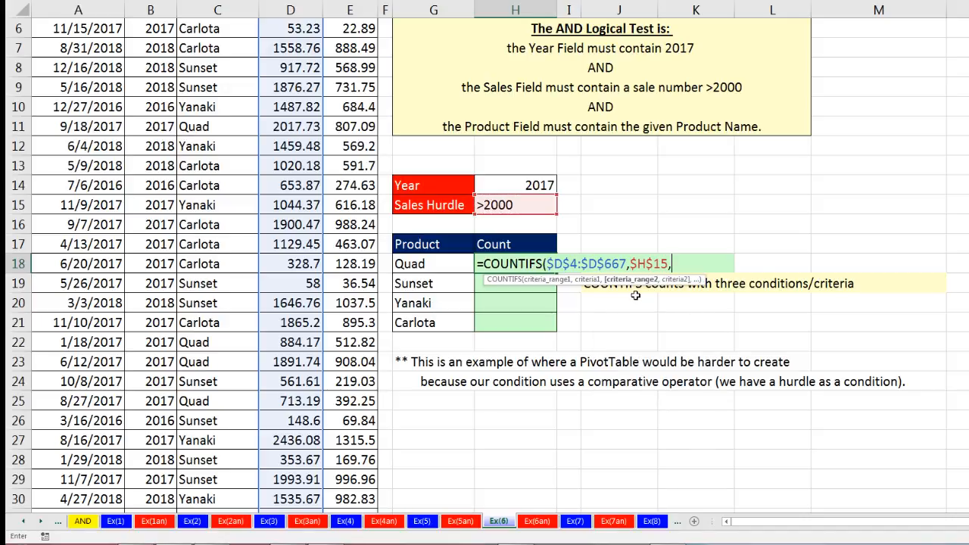
Add Year cells $B$4:$B$667 with criterion $H$14 as the second COUNTIFS condition, both as absolute references.
scroll(628, 295, up, 1)
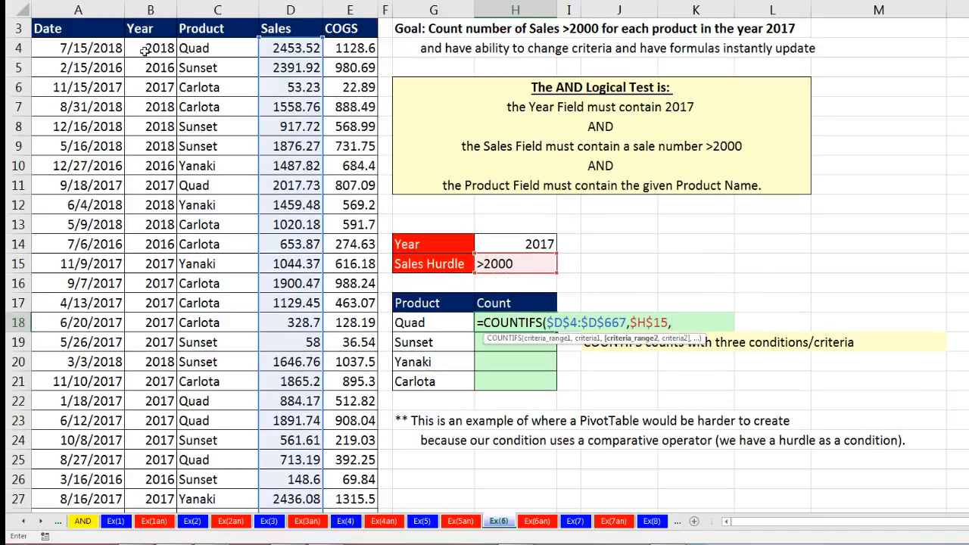
click(143, 48)
key(ctrl+shift+Down)
key(F4)
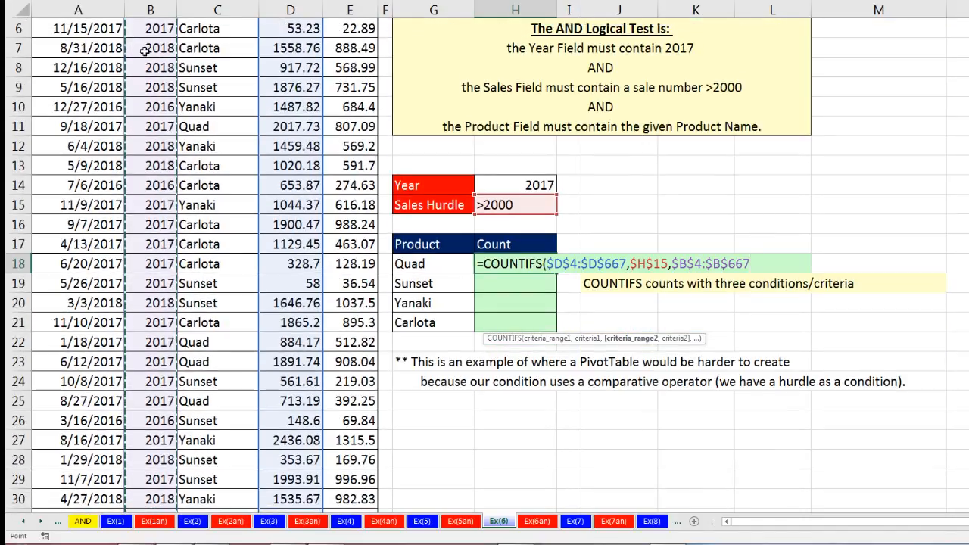
text(,)
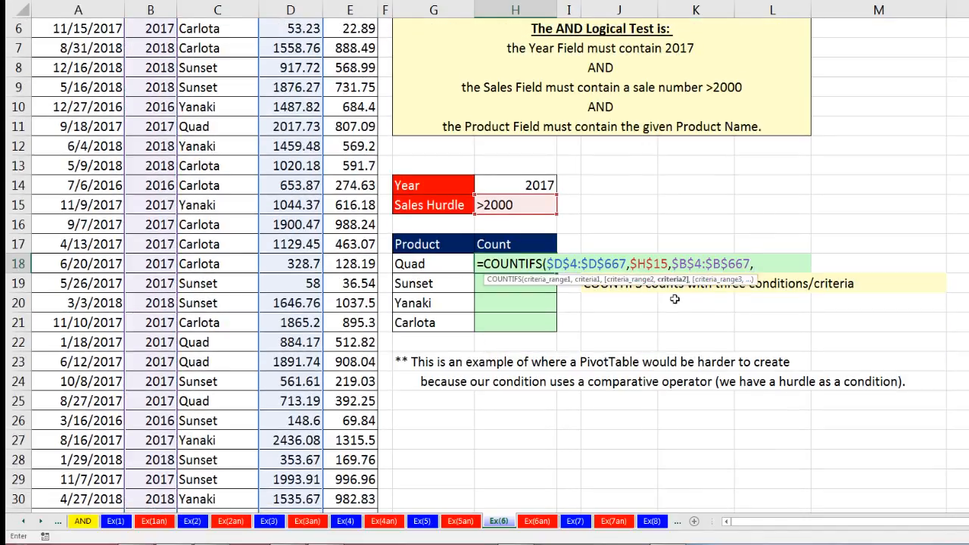
click(510, 186)
key(F4)
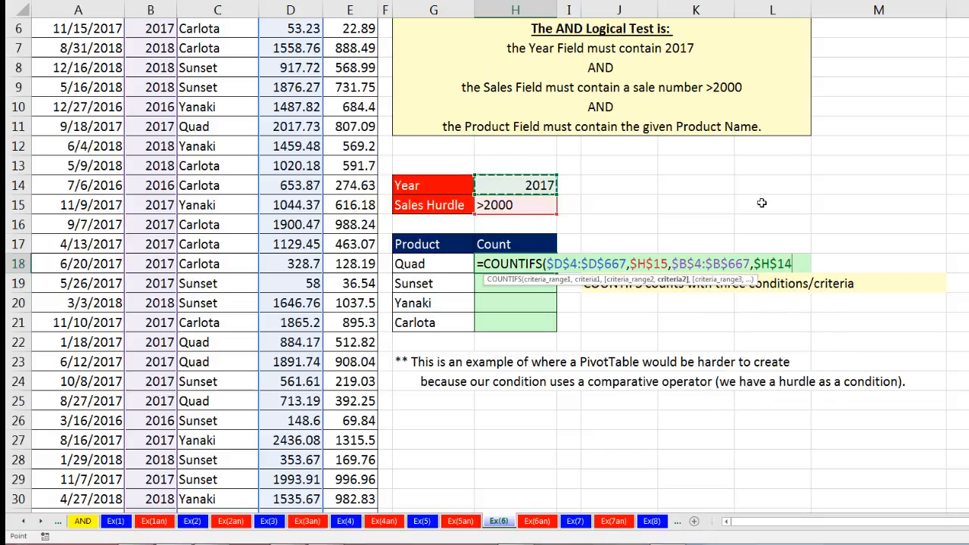
text(,)
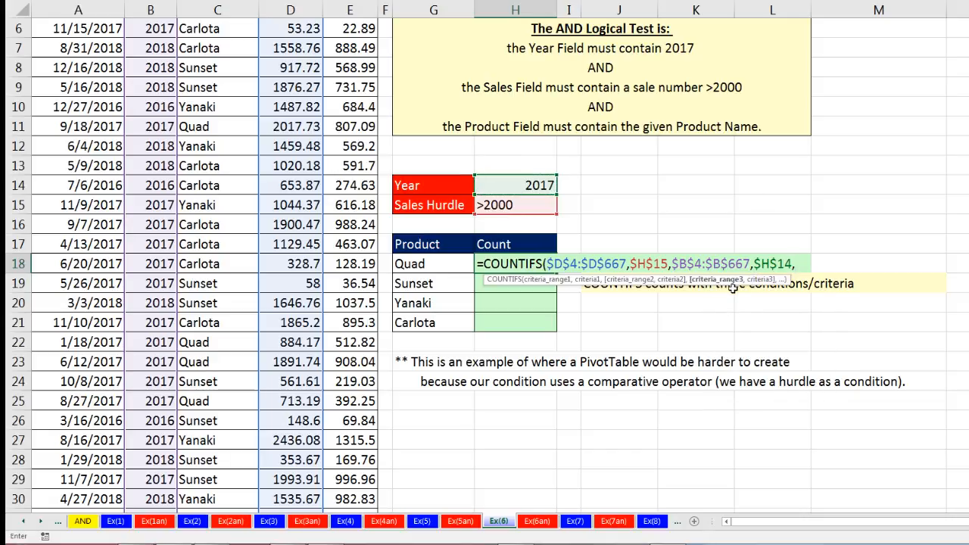
Add absolute Product range $C$4:$C$667 with relative criterion G18 as the third COUNTIFS condition and close the parenthesis.
scroll(242, 84, up, 2)
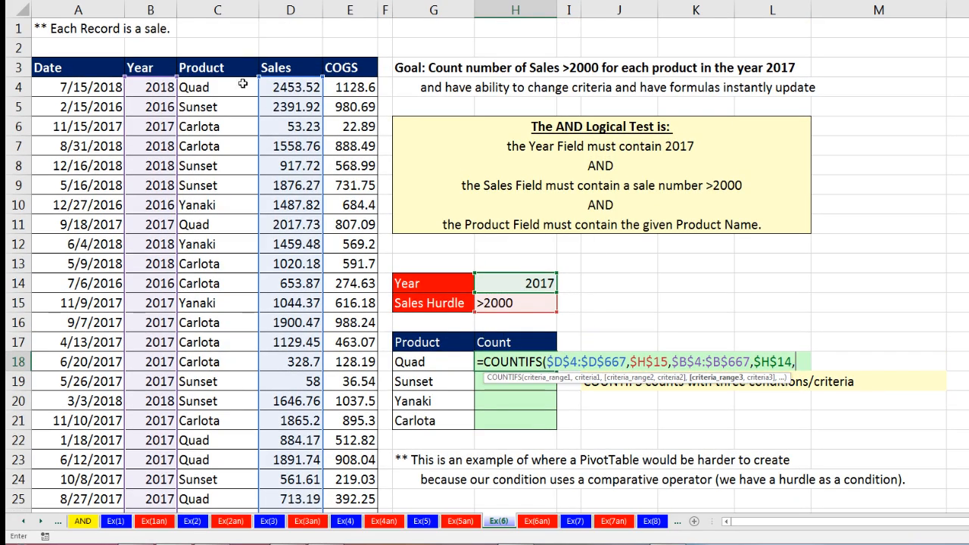
click(210, 87)
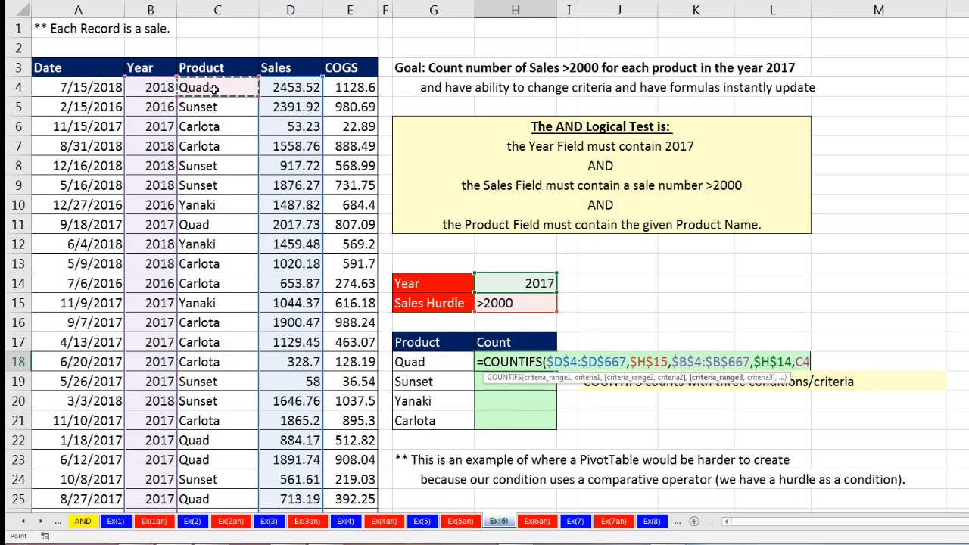
key(ctrl+shift+Down)
key(F4)
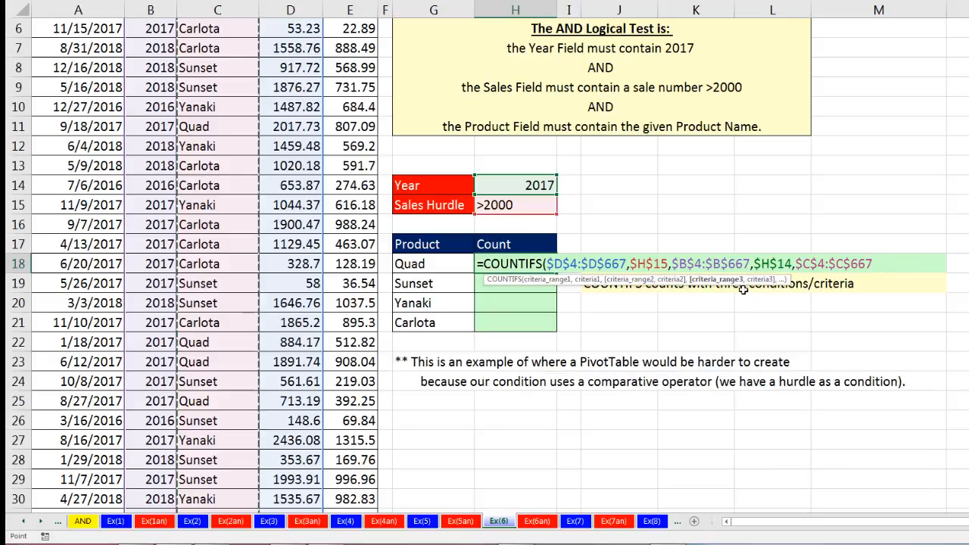
text(,)
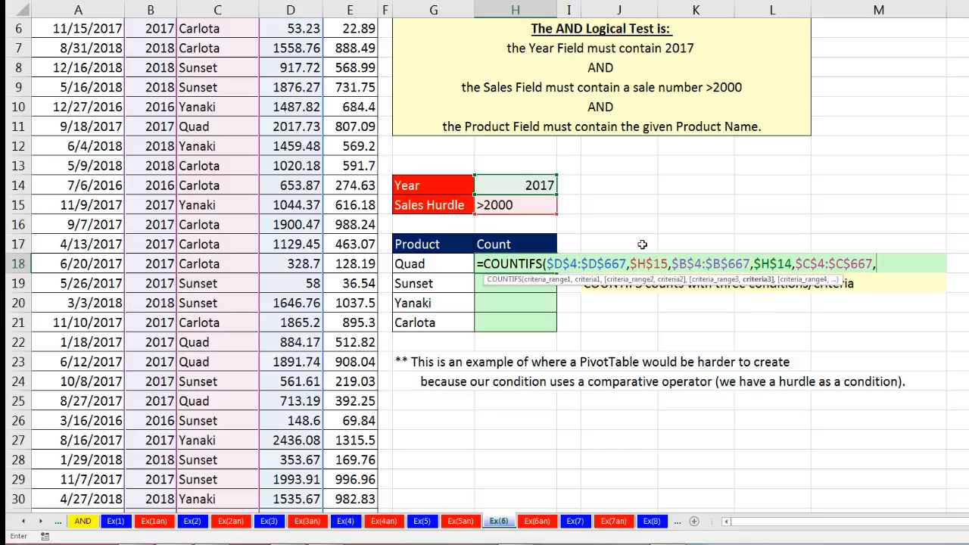
key(Left)
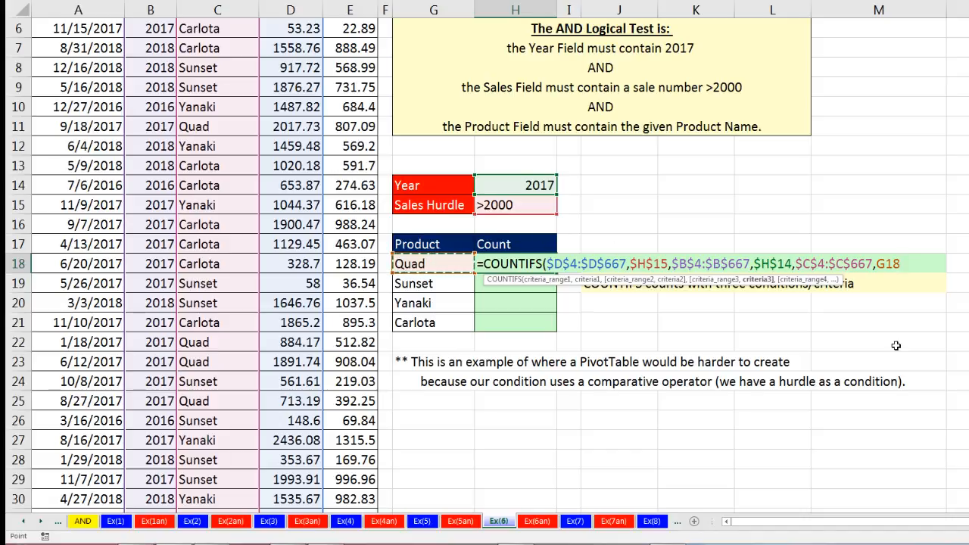
text())
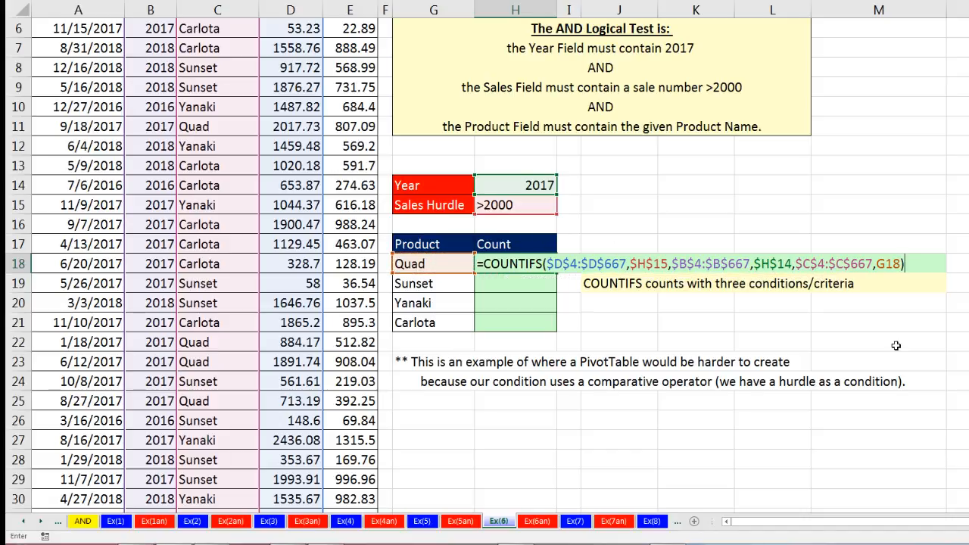
Check each criteria range and criterion argument of the three-condition COUNTIFS formula in H18.
click(581, 264)
click(556, 280)
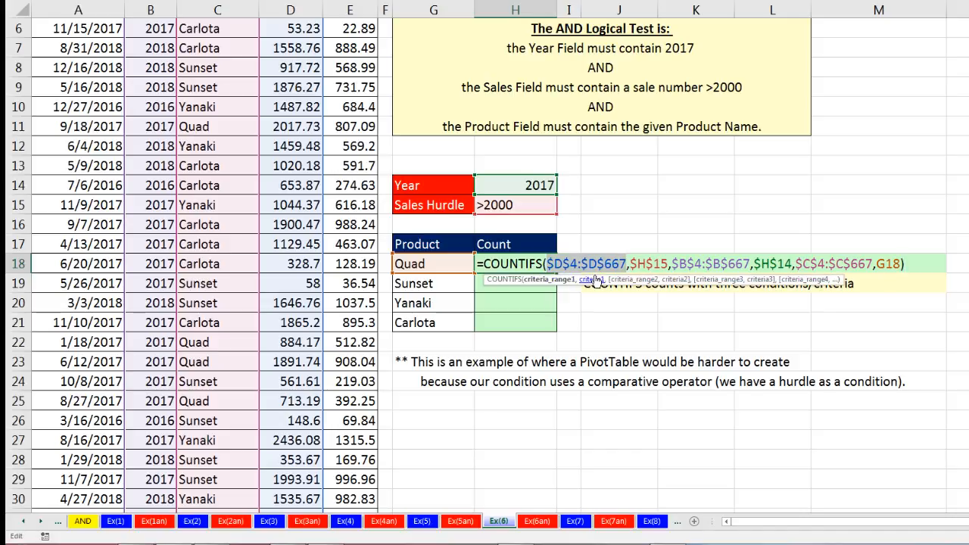
click(594, 280)
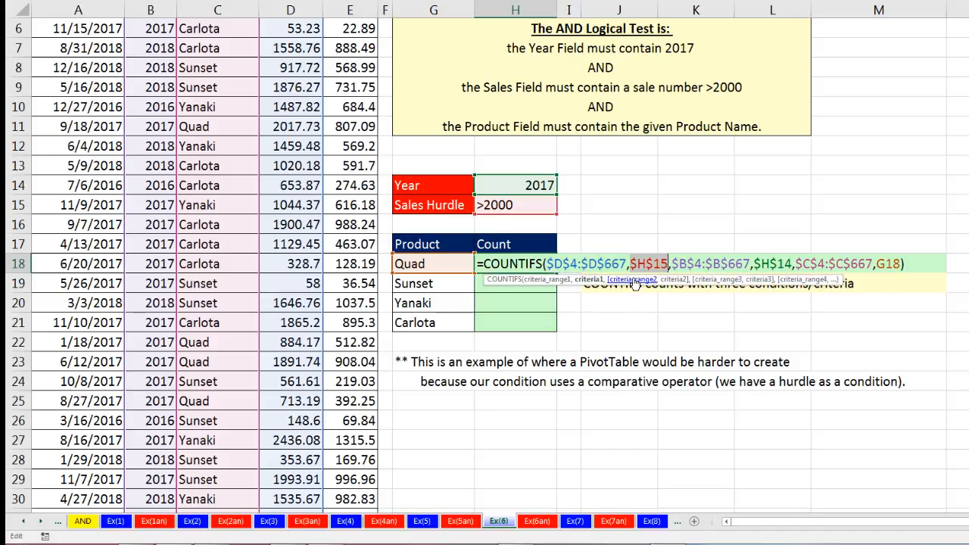
click(633, 279)
click(672, 280)
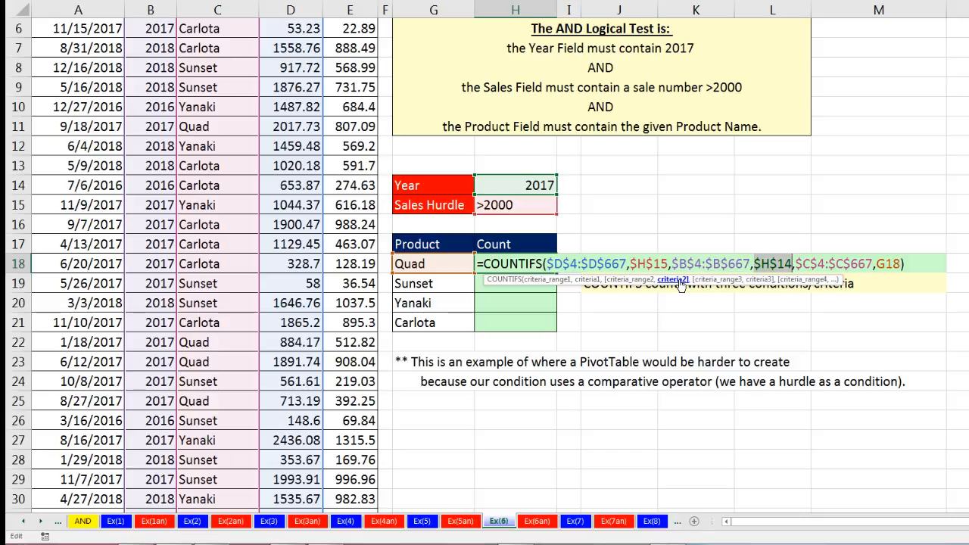
click(714, 280)
click(744, 280)
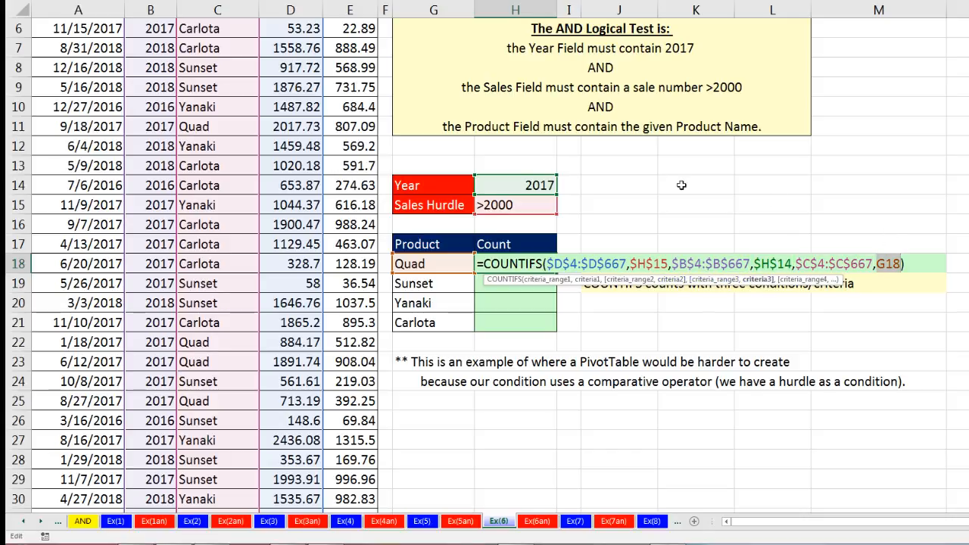
Enter the COUNTIFS formula, copy it down through H21 and check the cell references in the Carlota formula.
key(ctrl+Return)
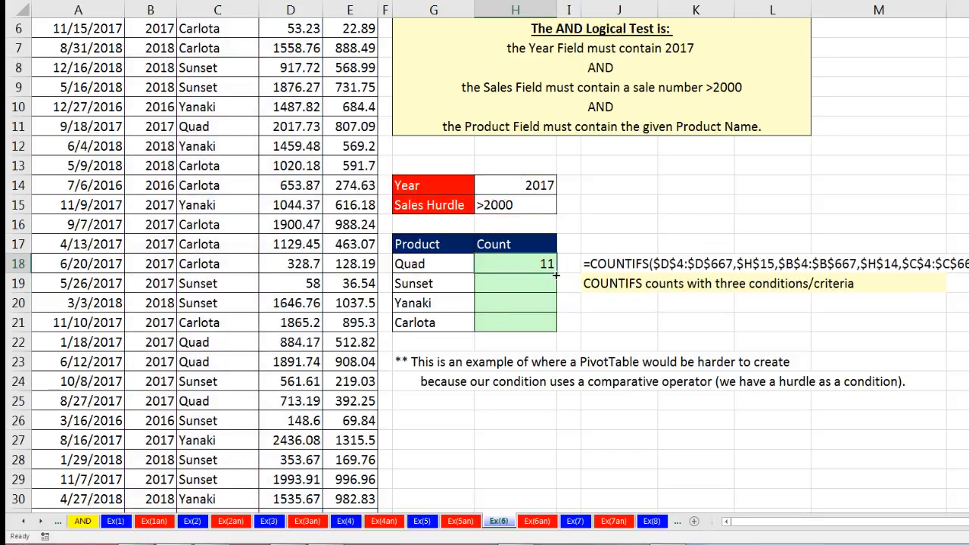
drag(555, 275, 555, 330)
click(520, 326)
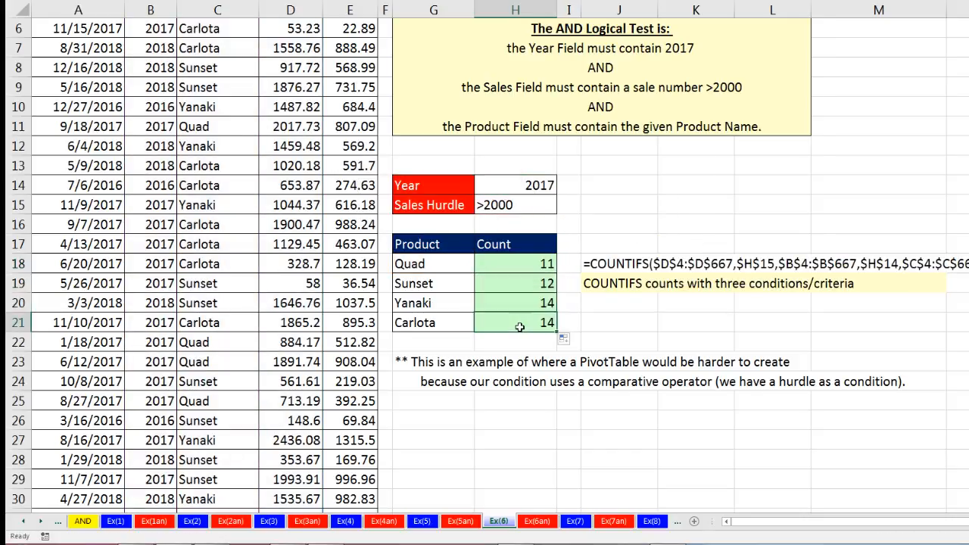
key(F2)
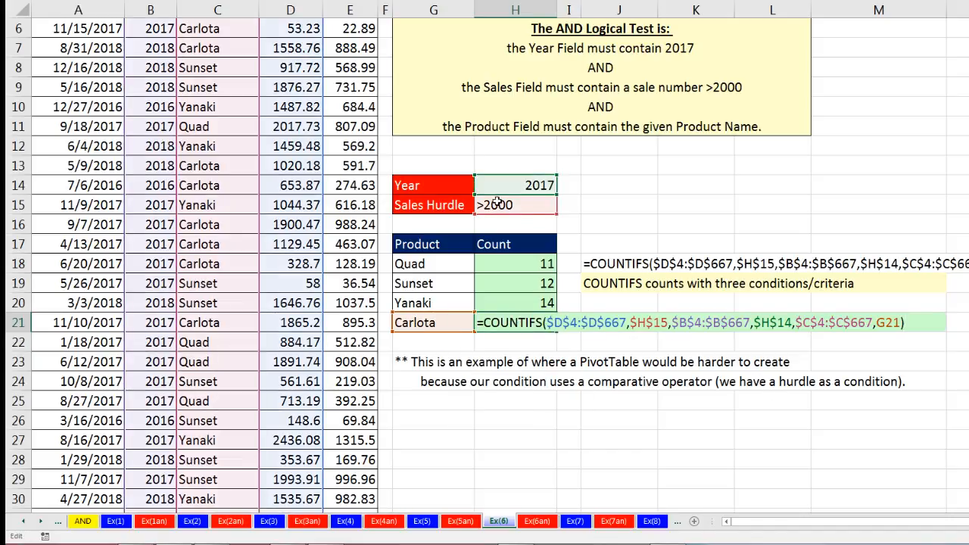
key(Escape)
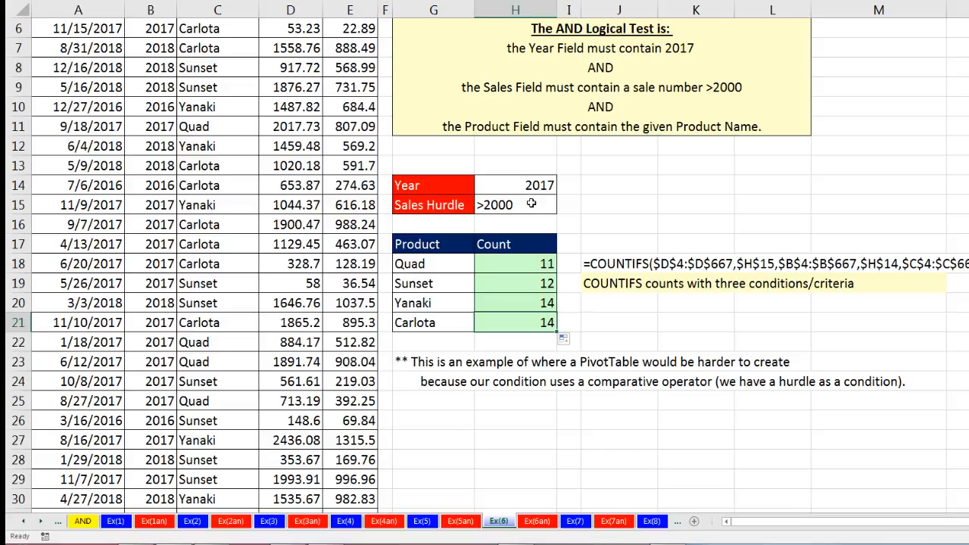
Change the Sales Hurdle criterion in H15 to >2200.
click(498, 204)
drag(491, 204, 499, 208)
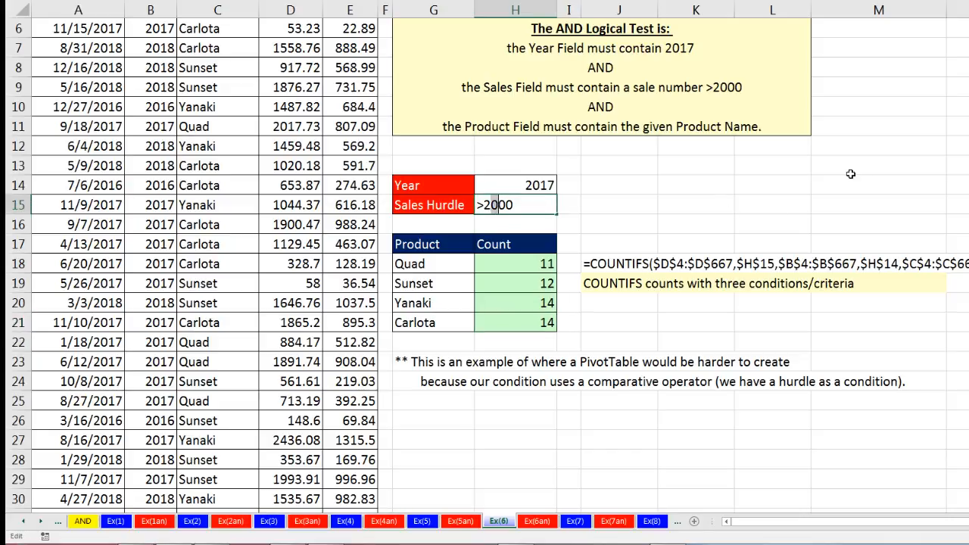
text(2)
key(ctrl+Return)
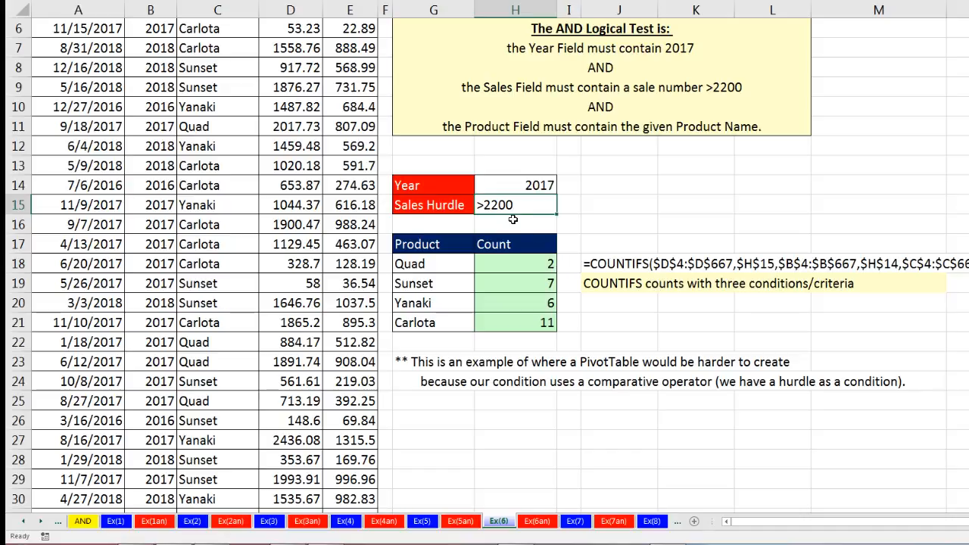
Change the Year criterion in H14 to 2016 and review the COUNTIFS formula for Quad.
double_click(555, 185)
key(BackSpace)
text(6)
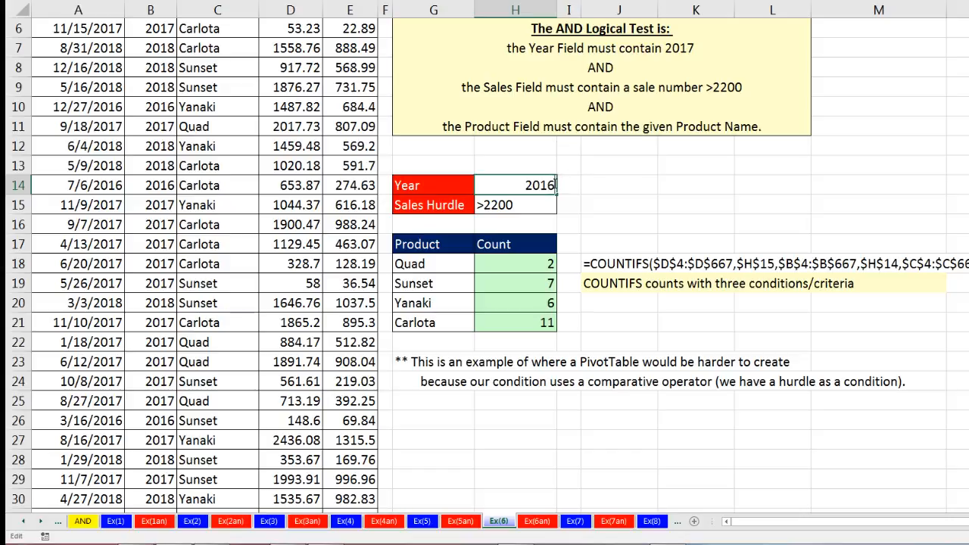
key(Return)
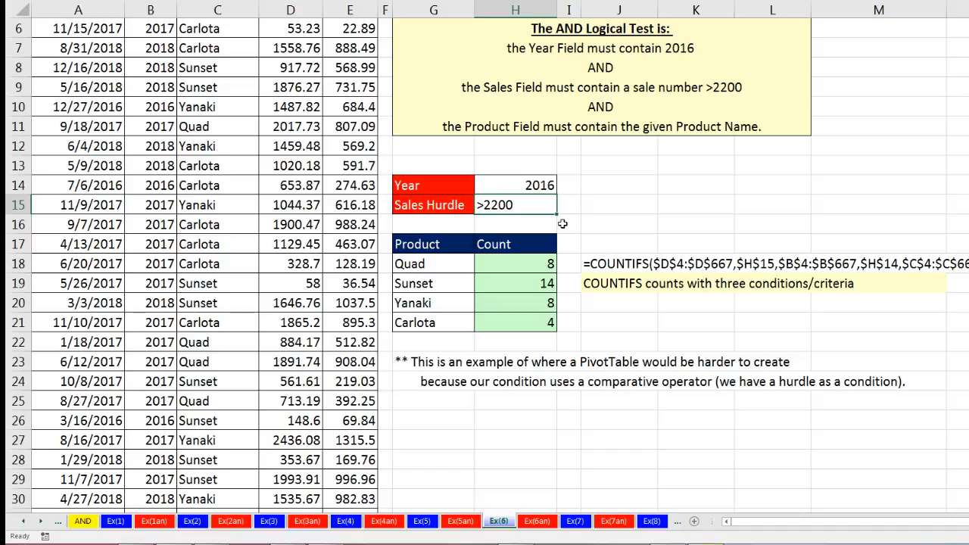
double_click(546, 263)
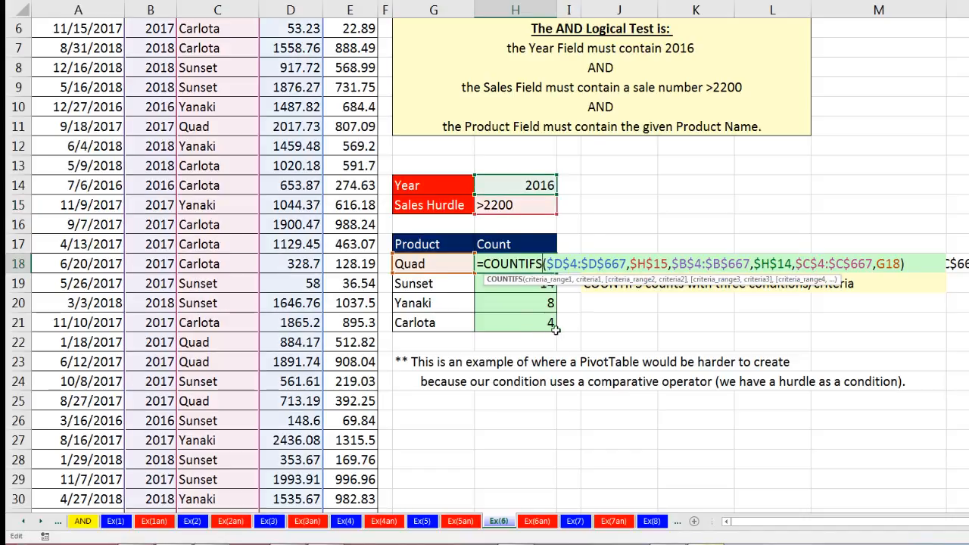
key(Escape)
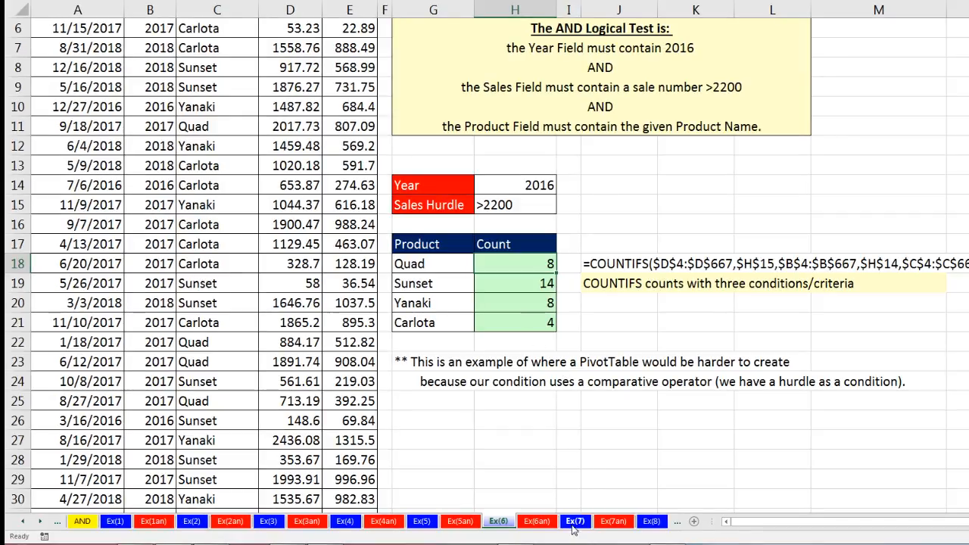
Go to sheet Ex(7) and look over the sales table's 11/13/2017 and 11/14/2017 records.
click(575, 524)
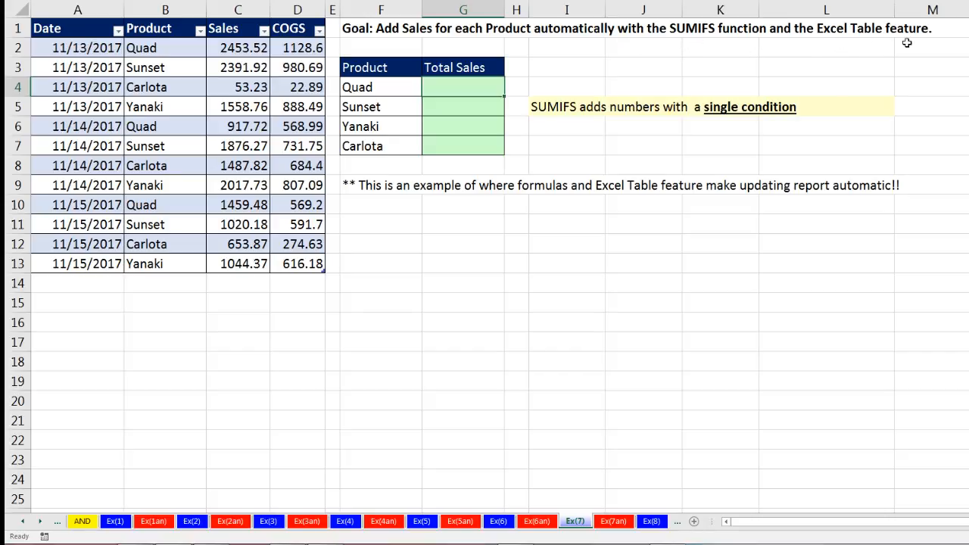
drag(67, 48, 290, 107)
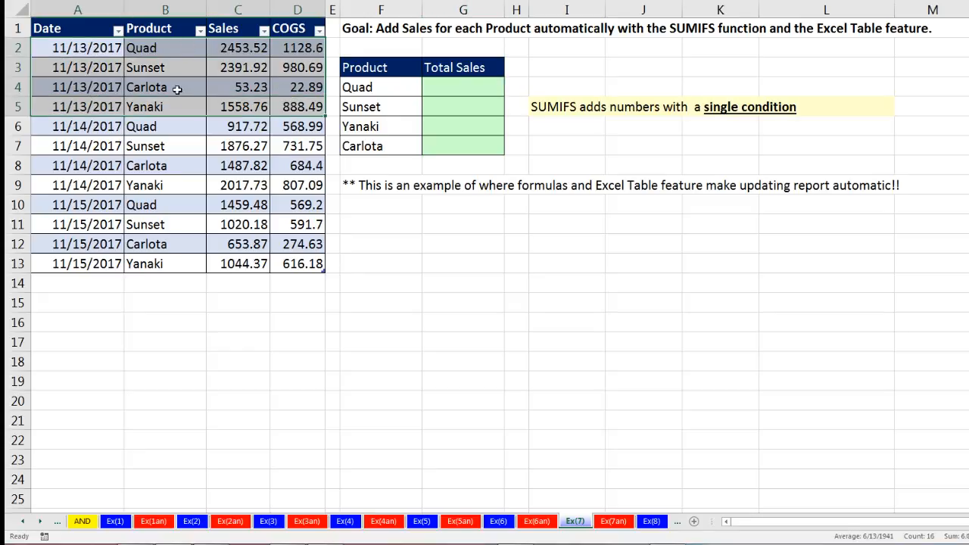
drag(81, 128, 300, 177)
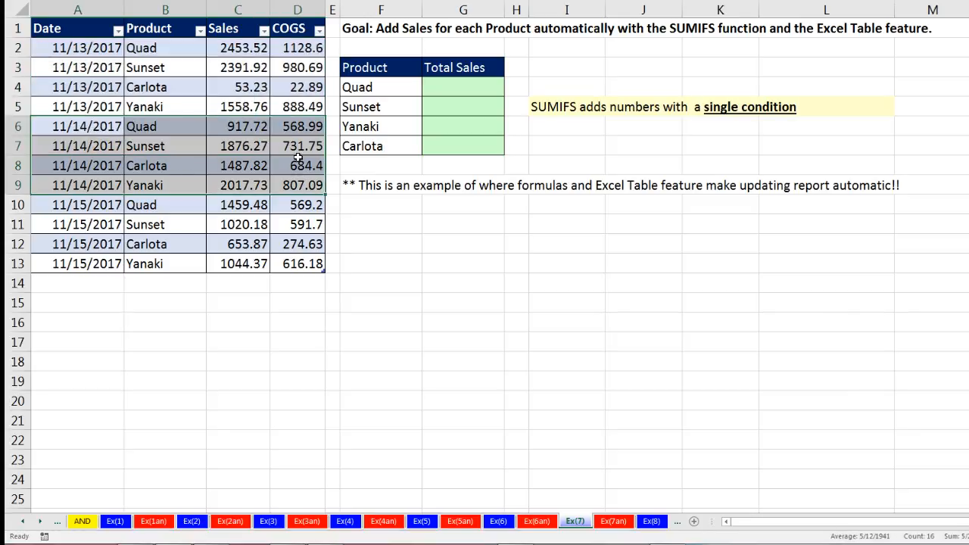
Start a SUMIFS formula in G4, the Total Sales cell for Quad, with MySales[Sales] as the sum range.
click(432, 87)
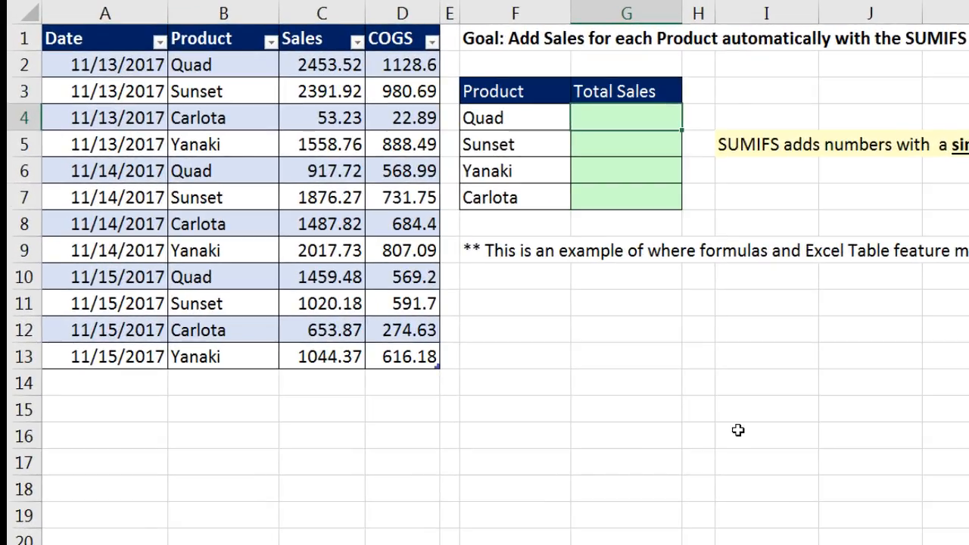
text(=sumifs)
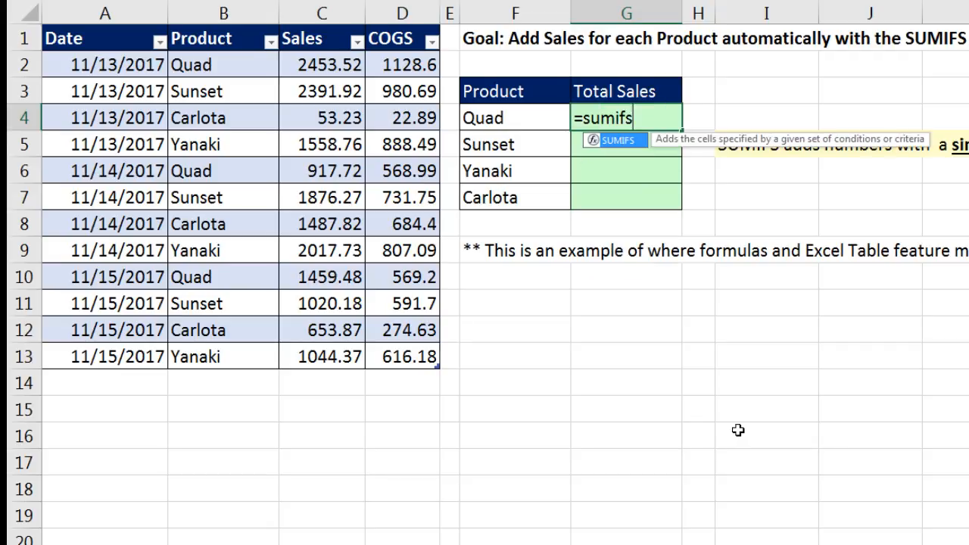
key(Tab)
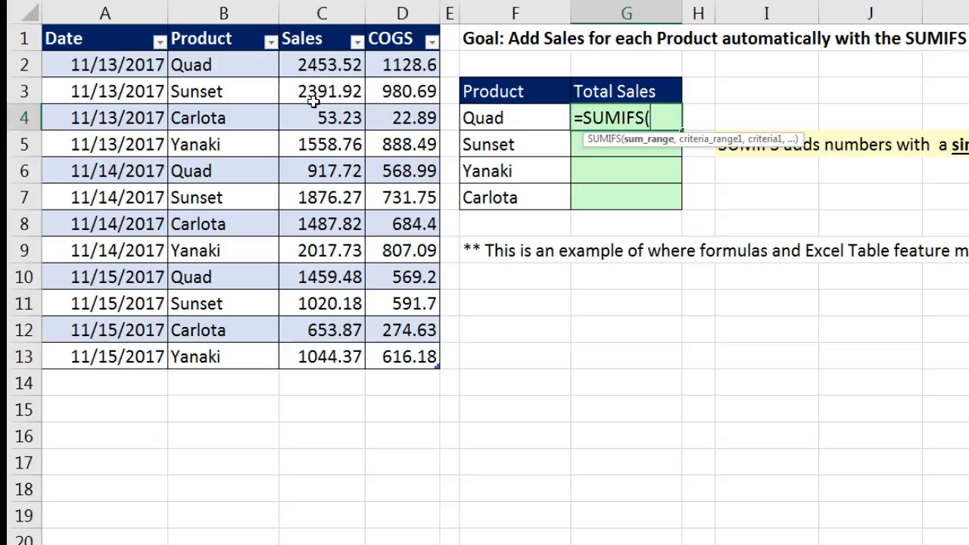
click(327, 25)
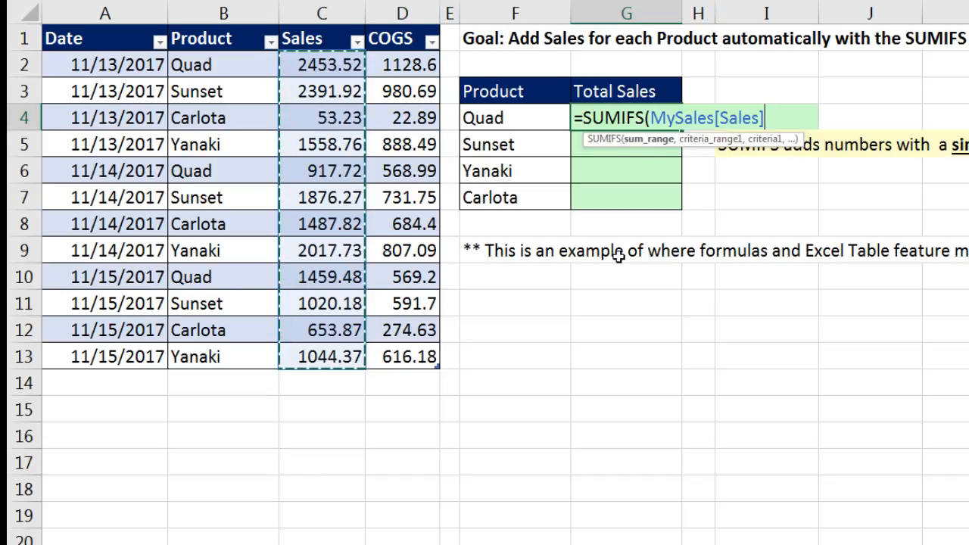
text(,)
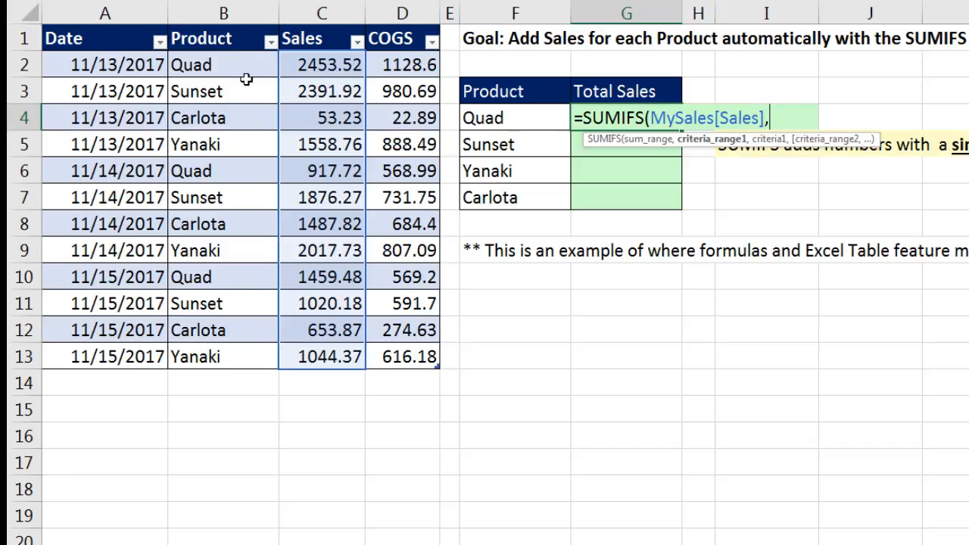
Add MySales[Product] as the criteria range with relative criterion F4, then close and enter the SUMIFS formula.
click(234, 26)
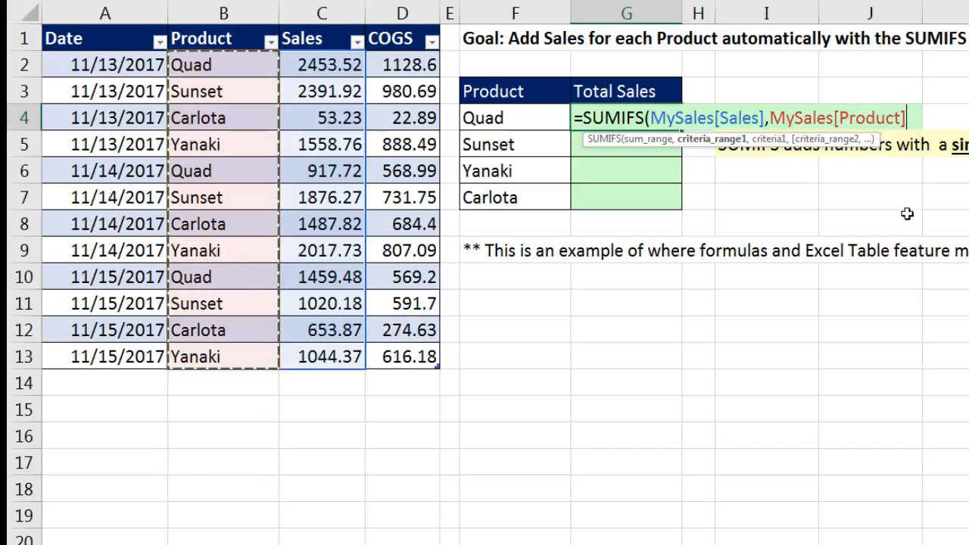
text(,)
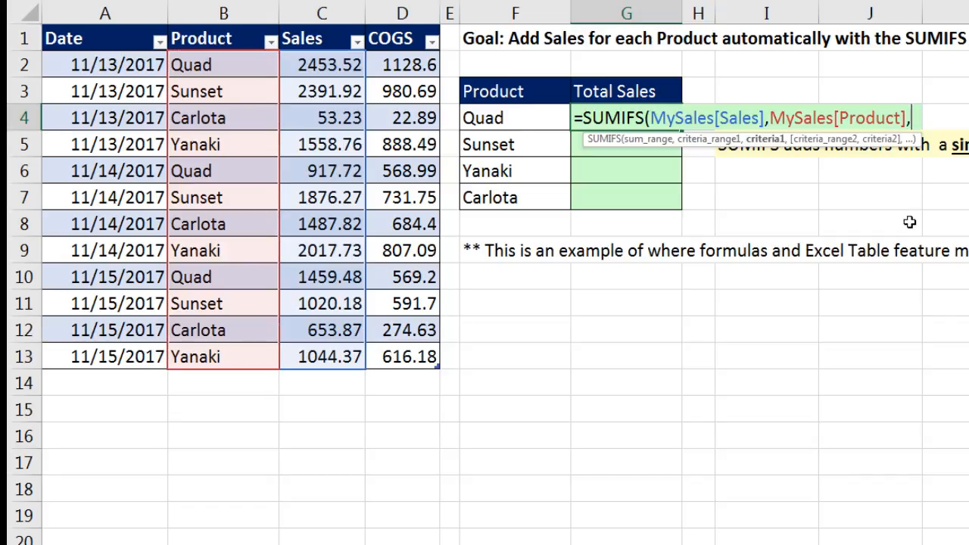
key(Left)
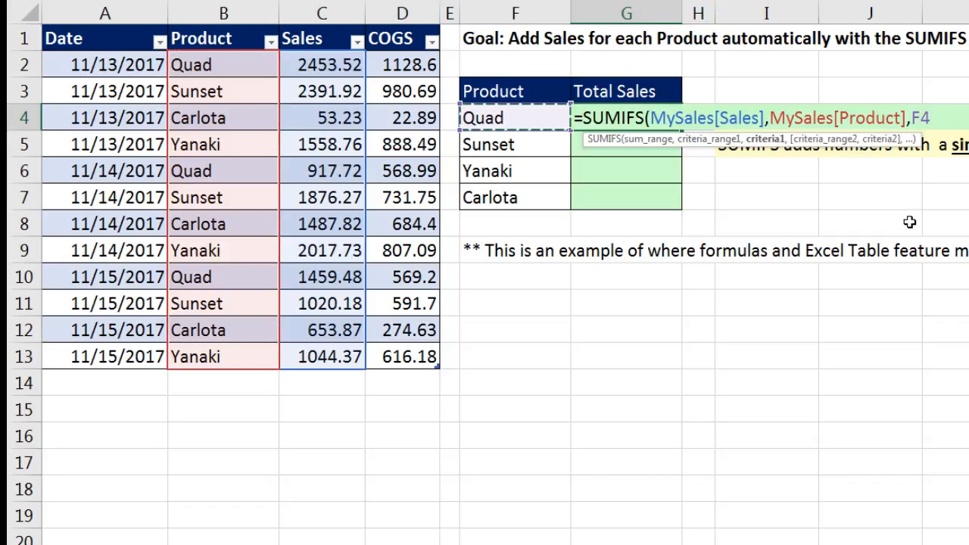
text())
key(ctrl+Return)
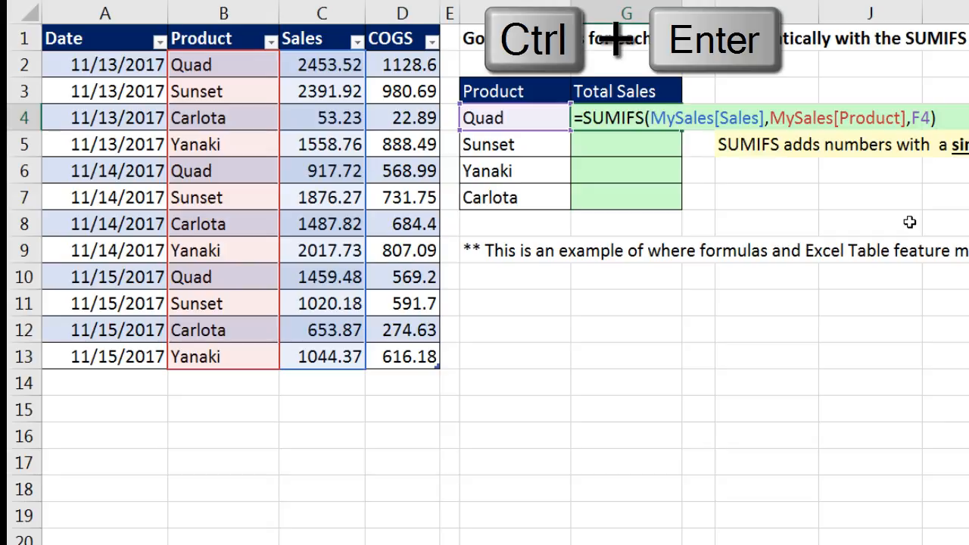
Copy the SUMIFS formula down through G7 and check the references in the Carlota formula.
double_click(683, 131)
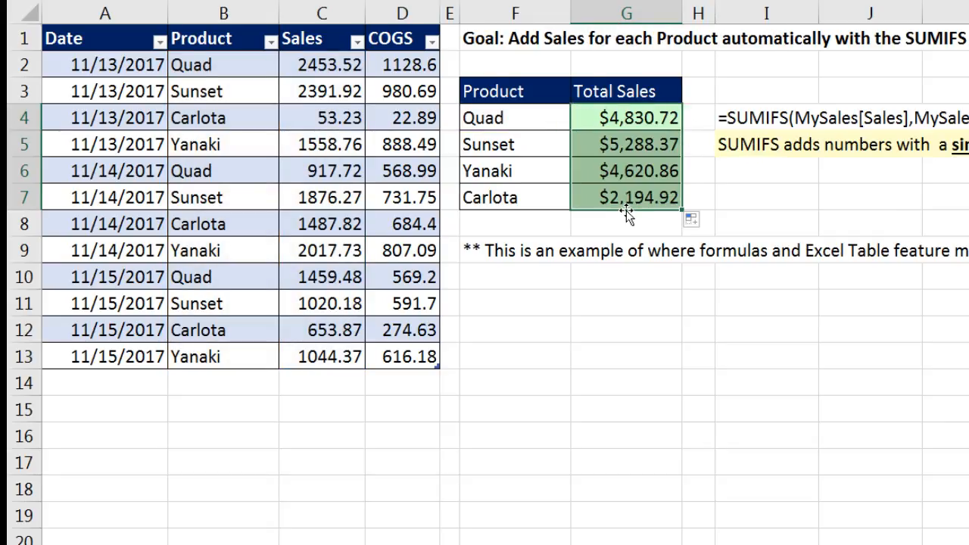
click(621, 197)
key(F2)
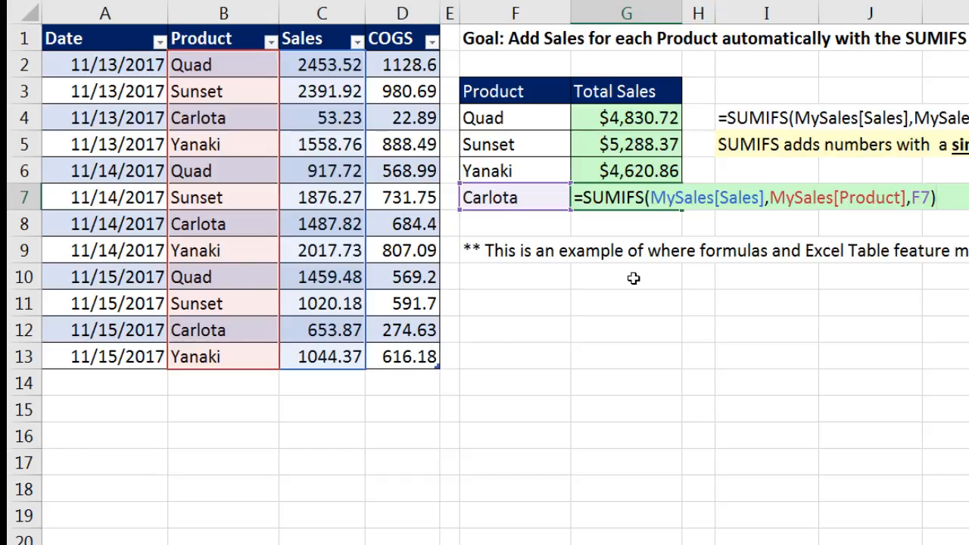
key(ctrl+Return)
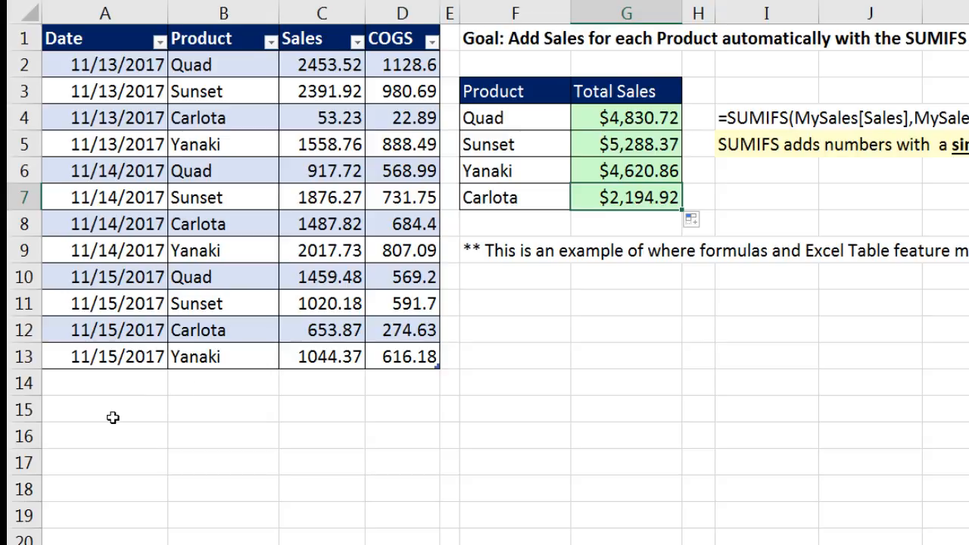
Add four new records below the sales table by filling A14:A17 with the date 11/16/2017.
drag(112, 381, 116, 455)
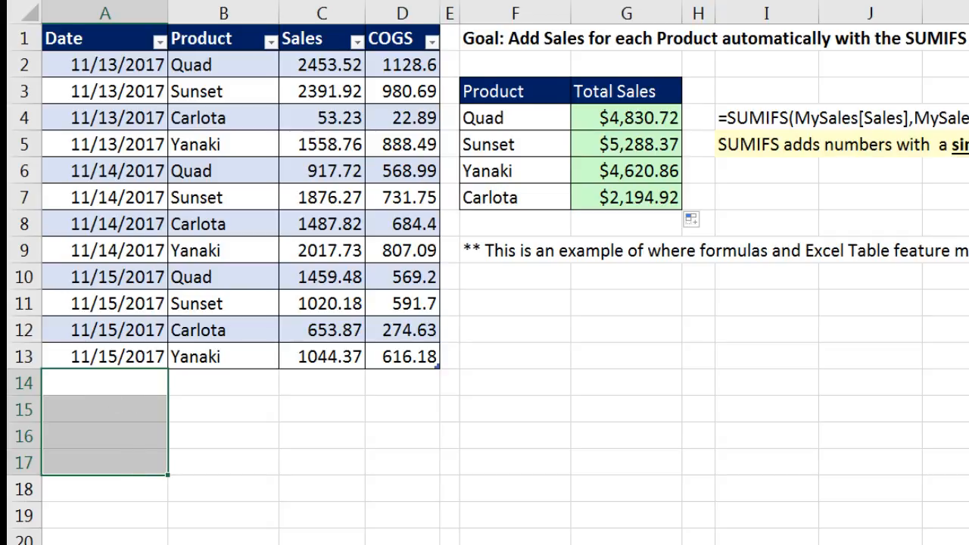
text(11/16/2017)
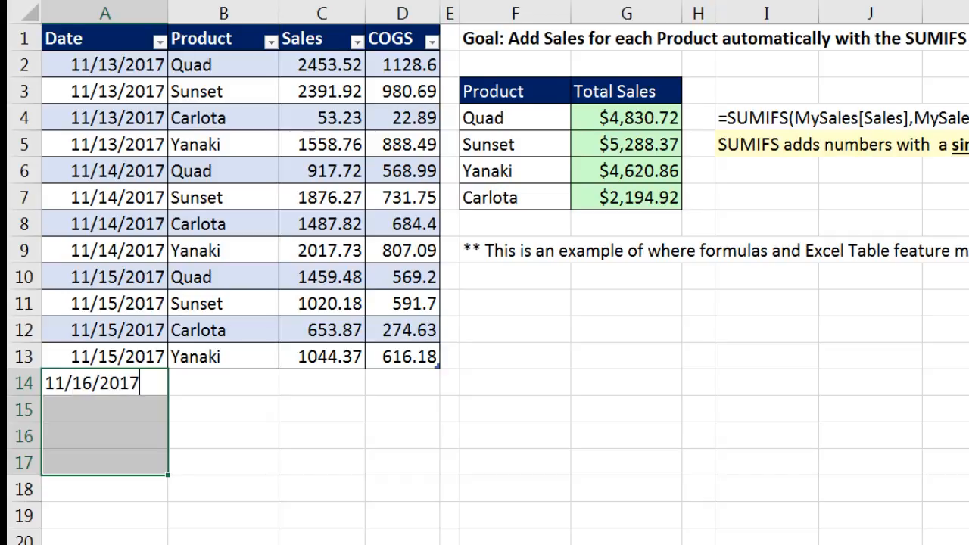
key(ctrl+Return)
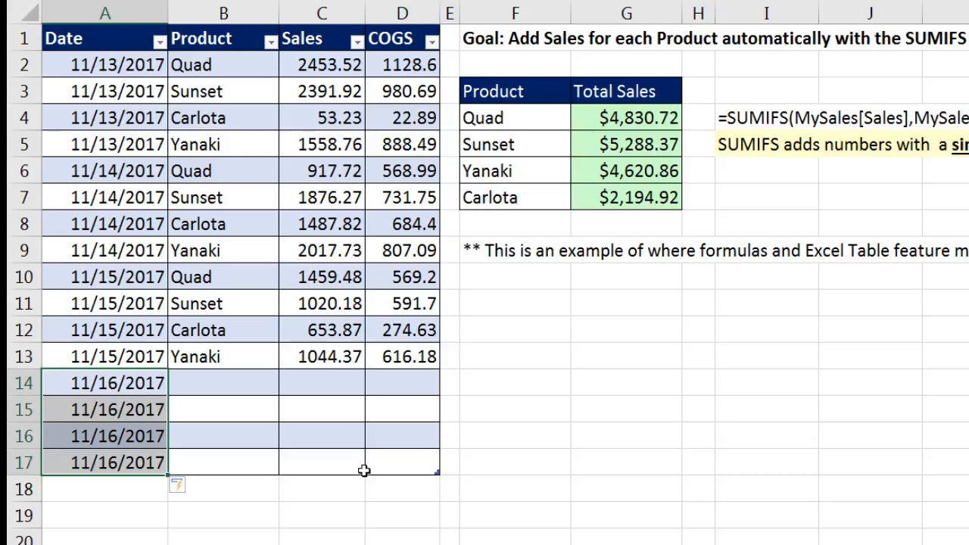
Copy the four product names from B10:B13 into the new records' Product cells B14:B17.
drag(227, 277, 227, 360)
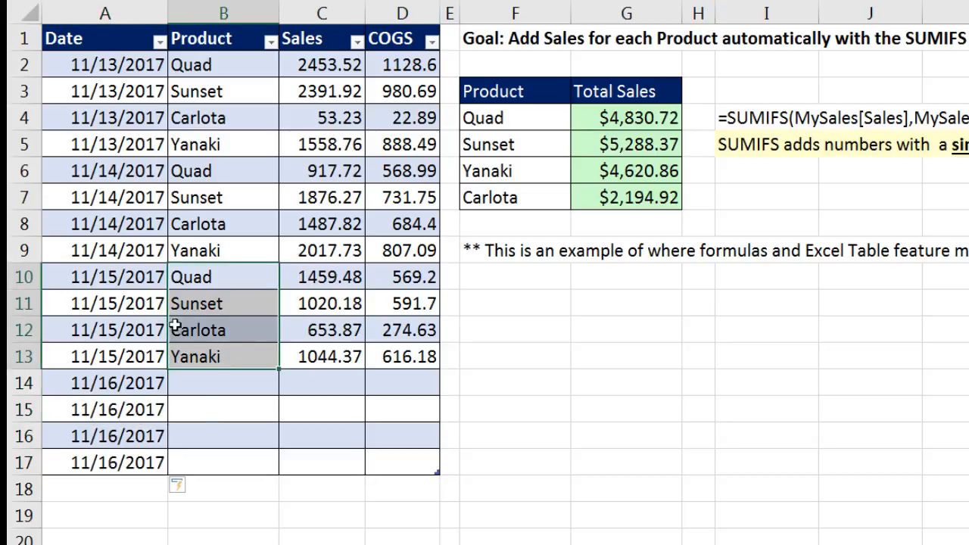
key(ctrl+c)
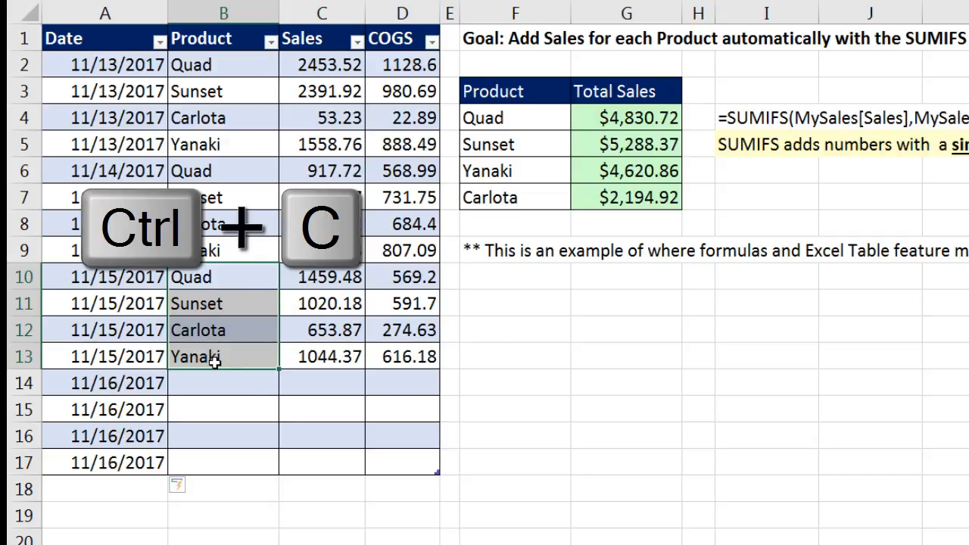
click(233, 383)
key(ctrl+v)
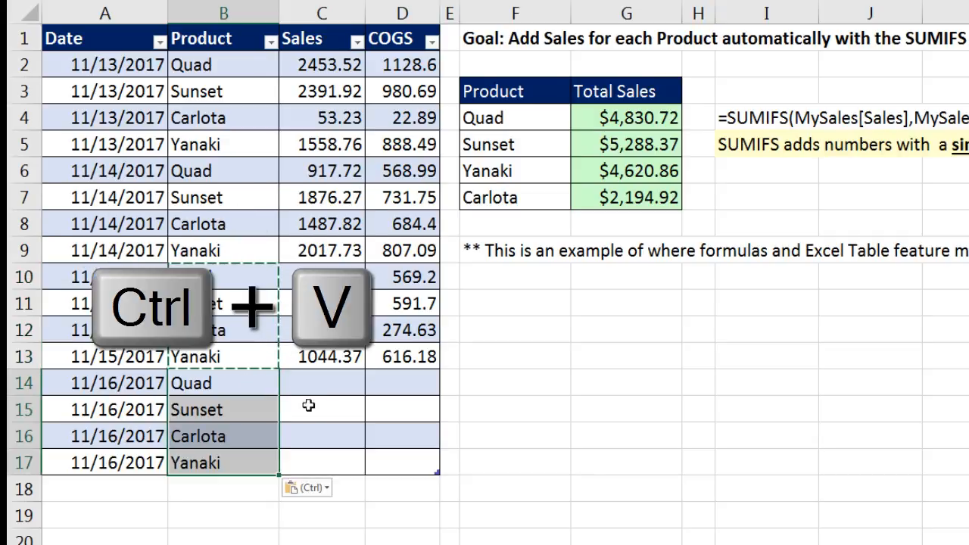
Enter Sales and COGS for rows 14 to 17: 2156.35 and 1127.1, 687.24 and 349.87, 500.12 and 241.45, 658.98 and 325.15.
click(327, 378)
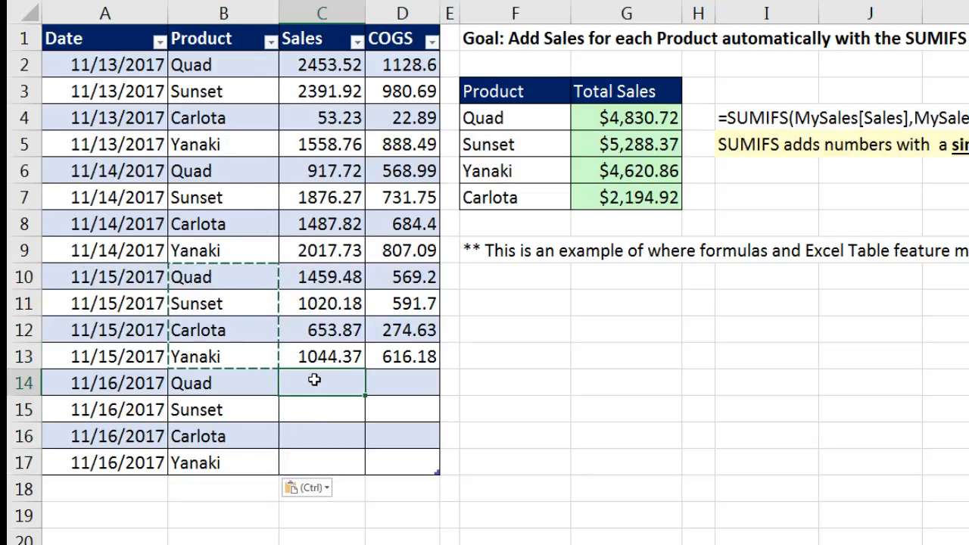
text(2156.35)
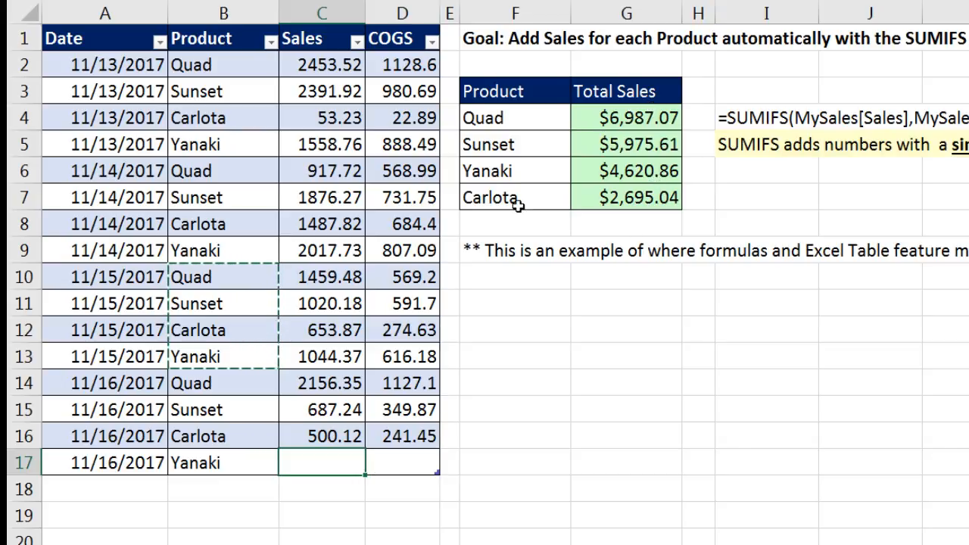
text(658.98)
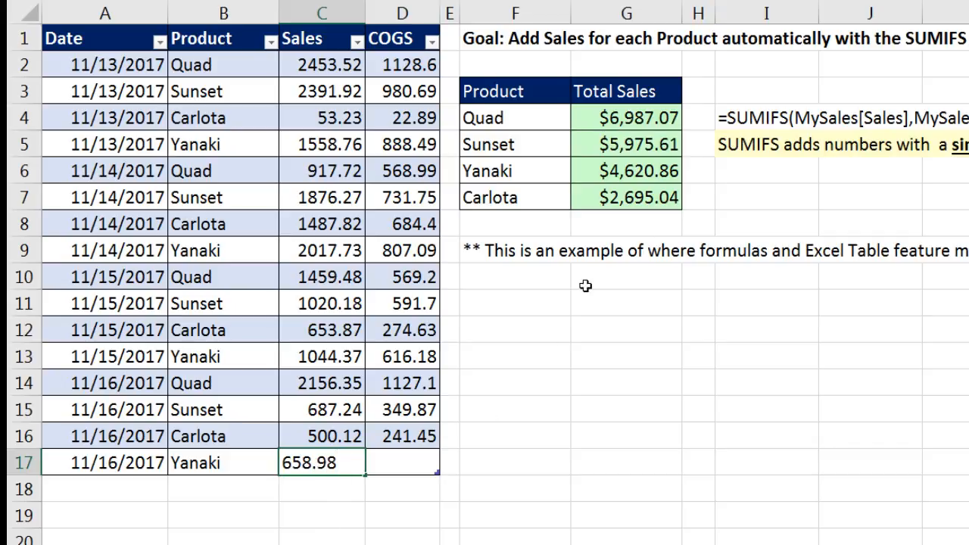
key(Tab)
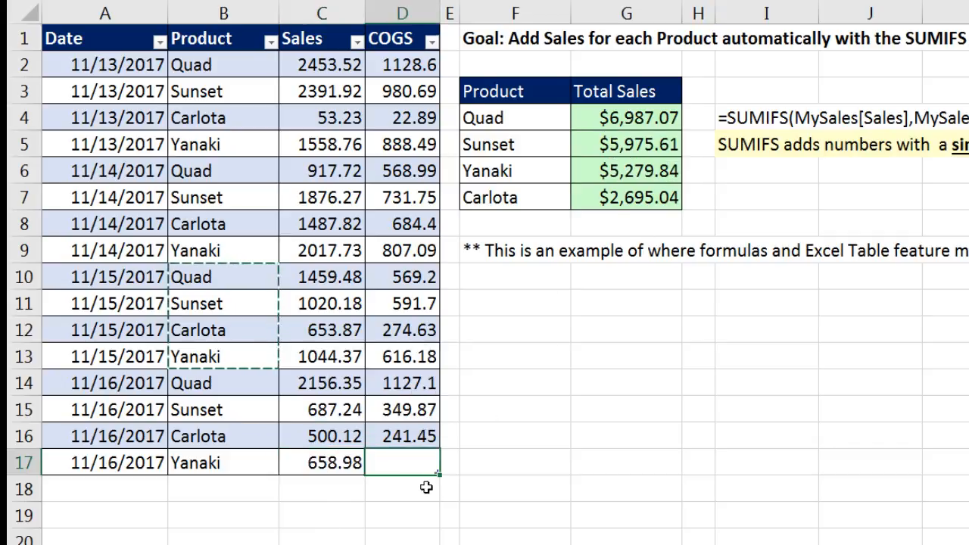
text(325.15)
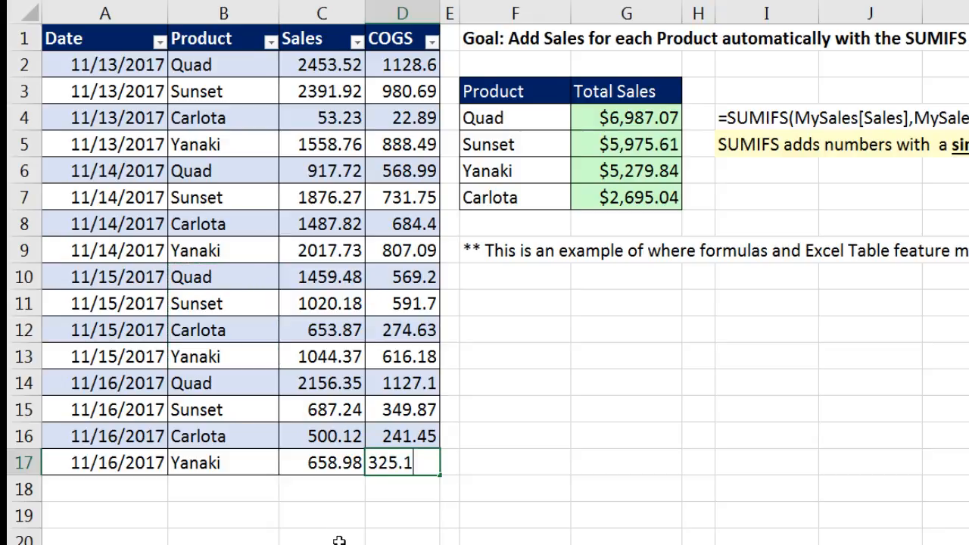
key(Return)
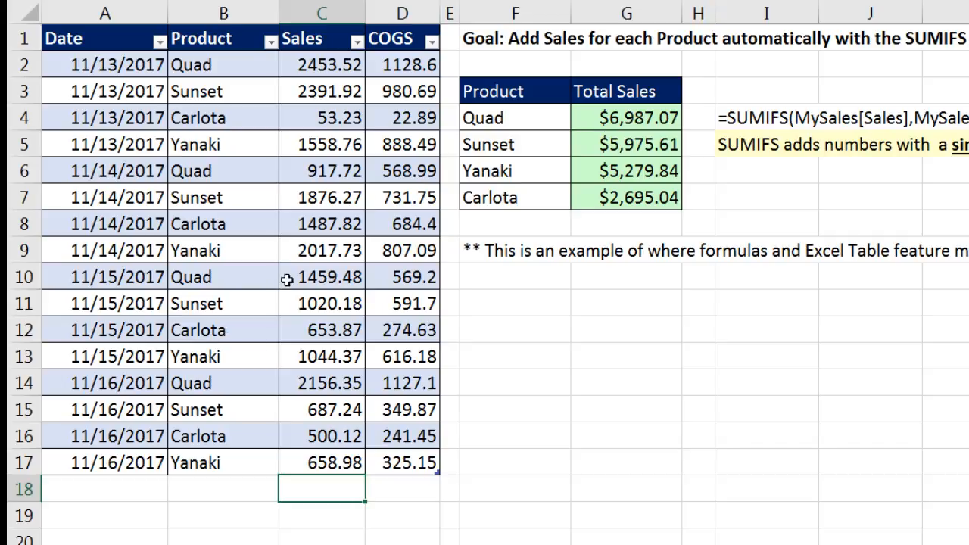
Check that the SUMIFS formula in G4 covers the new records in the Sales and Product columns.
click(632, 117)
key(F2)
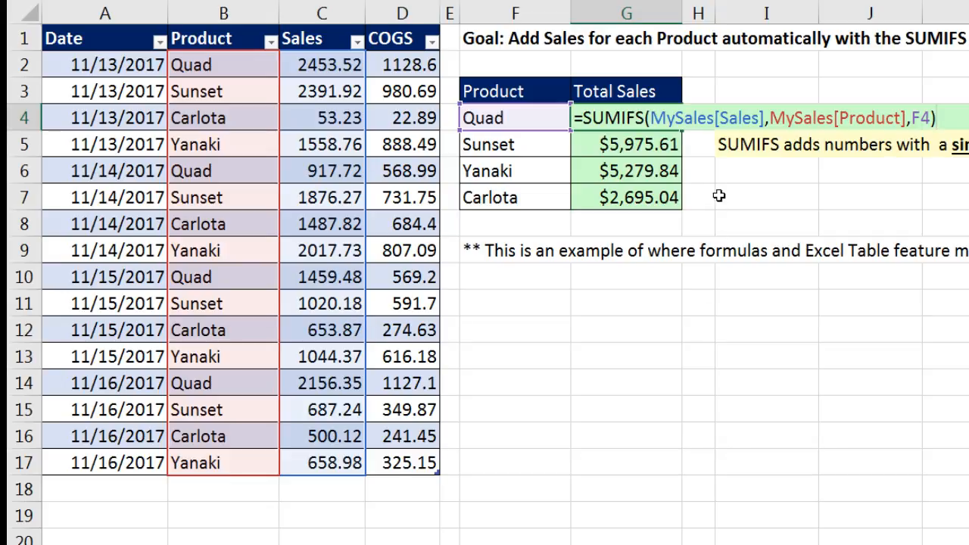
key(ctrl+Return)
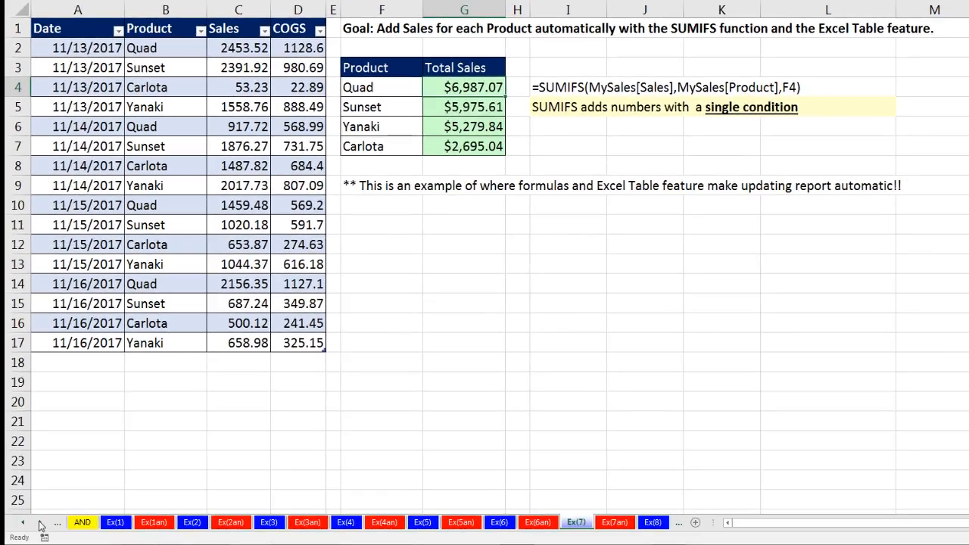
Switch to the Ex(8) worksheet.
click(41, 525)
click(41, 525)
click(41, 525)
click(41, 525)
click(41, 525)
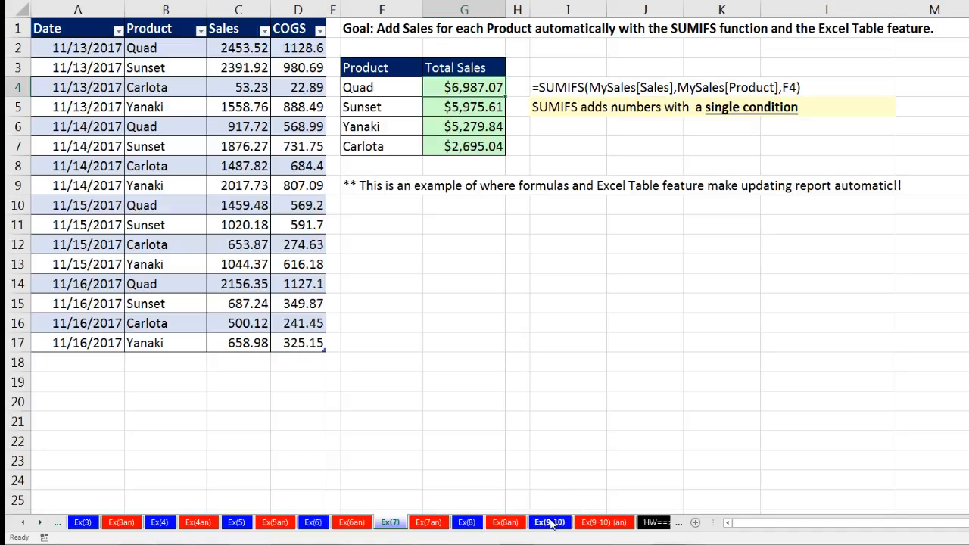
click(467, 522)
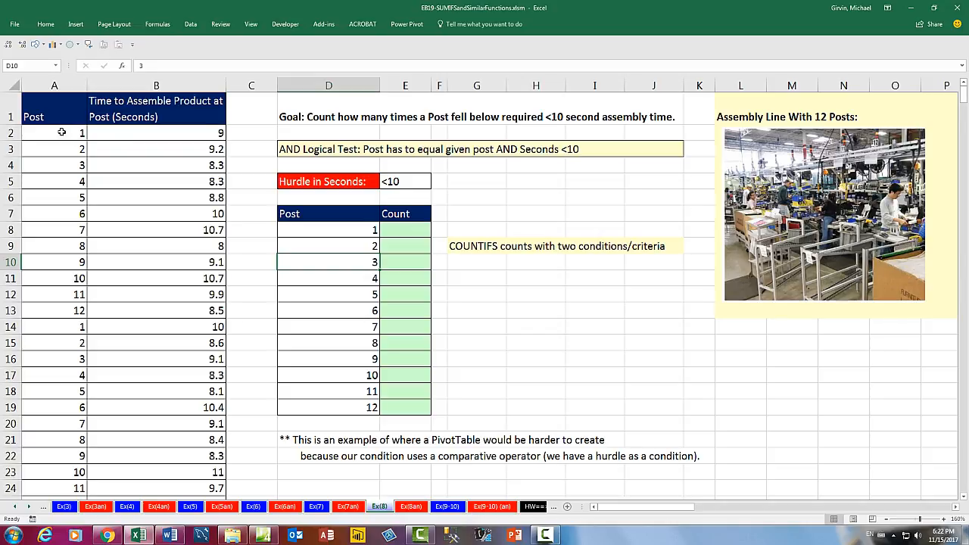
Examine the post numbers and assembly times down to the last record, and the layout of the Post and Count report.
drag(60, 133, 67, 308)
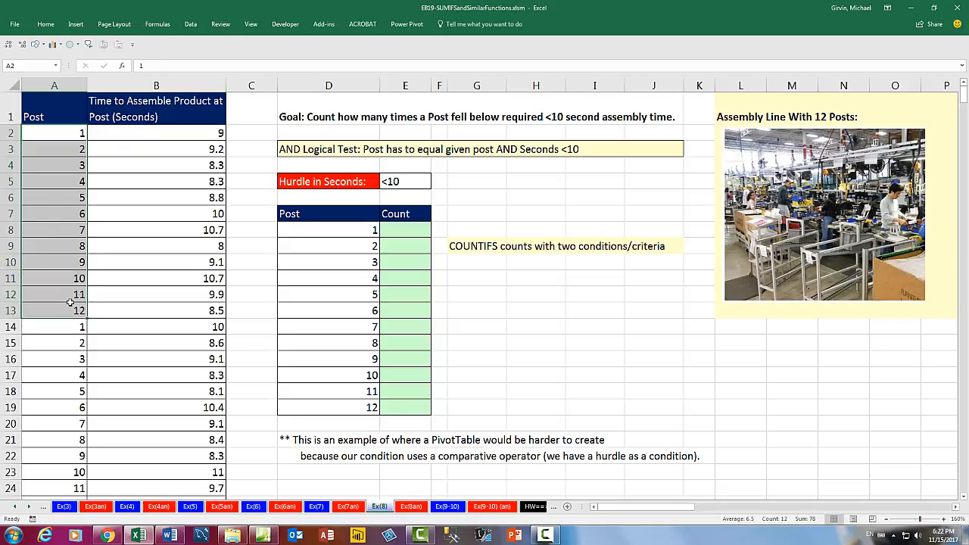
drag(142, 132, 133, 310)
click(67, 327)
drag(66, 351, 65, 421)
drag(127, 245, 123, 407)
click(132, 407)
key(ctrl+Down)
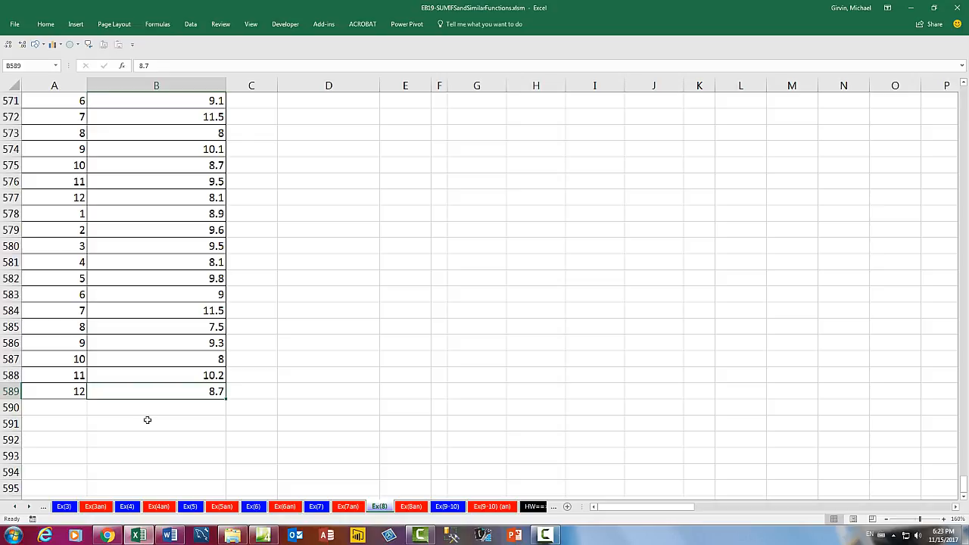
key(ctrl+Home)
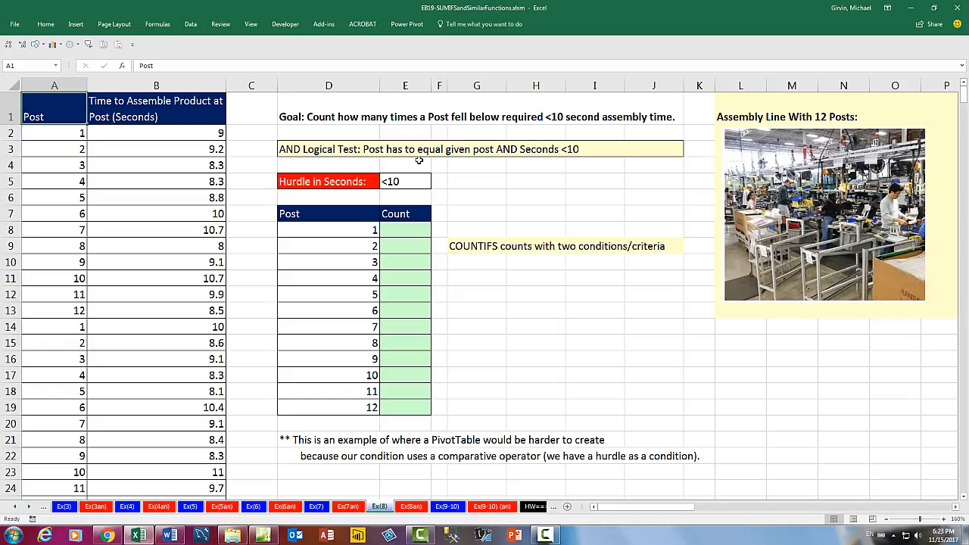
click(395, 231)
click(398, 248)
click(392, 263)
click(348, 261)
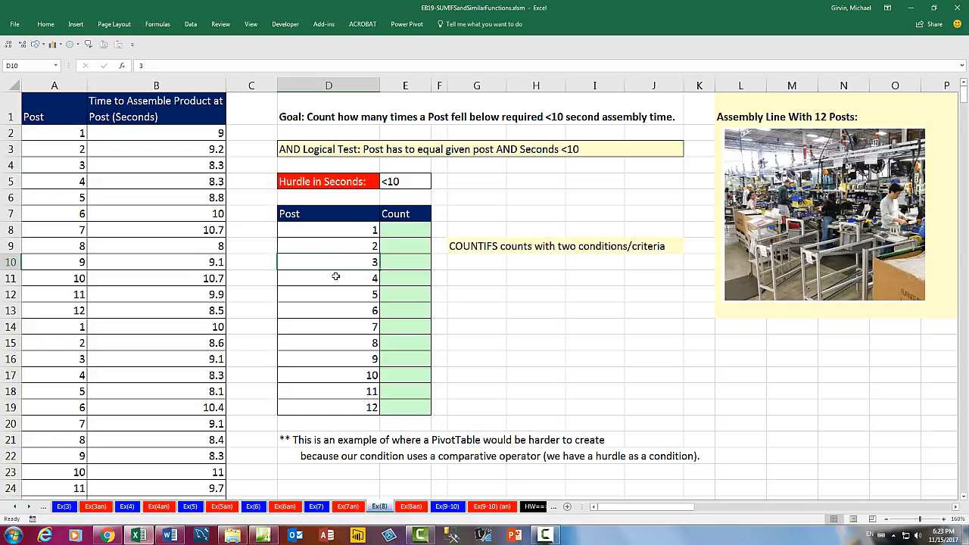
Start a COUNTIFS formula in E8 with the locked post range $A$2:$A$589 and relative criterion D8.
click(397, 232)
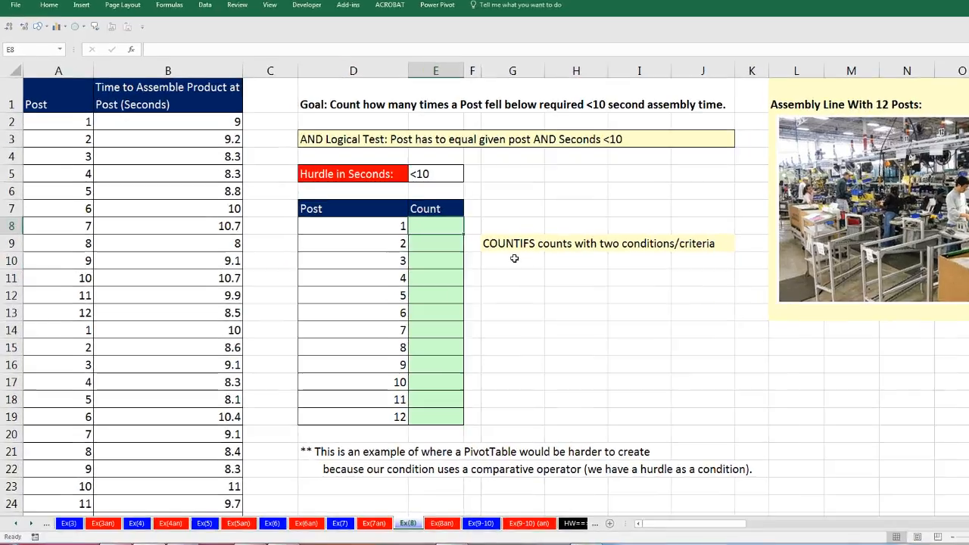
text(=countifs)
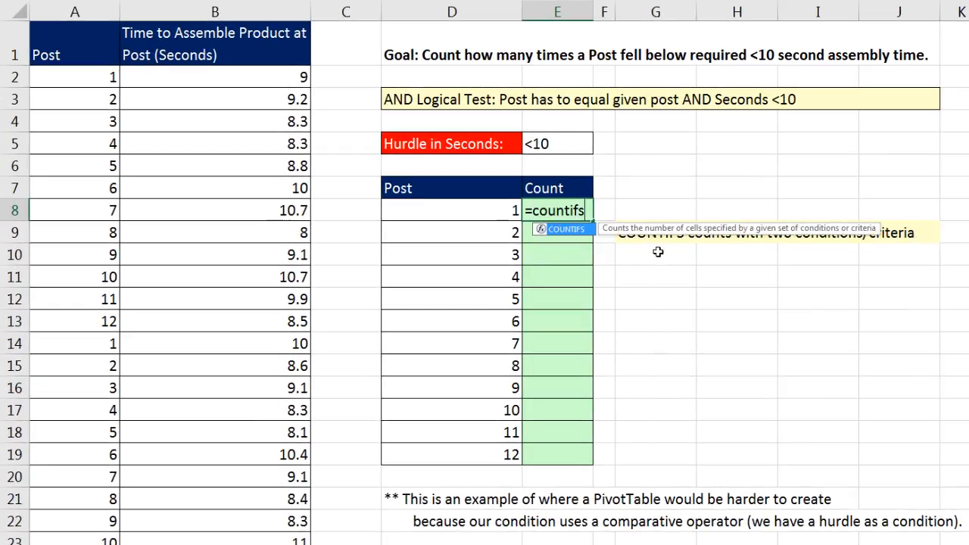
key(Tab)
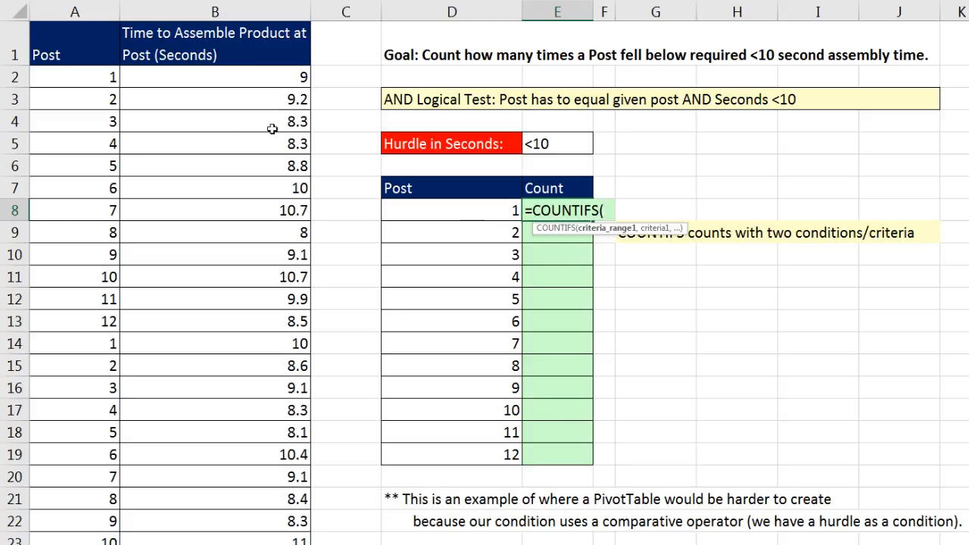
click(73, 76)
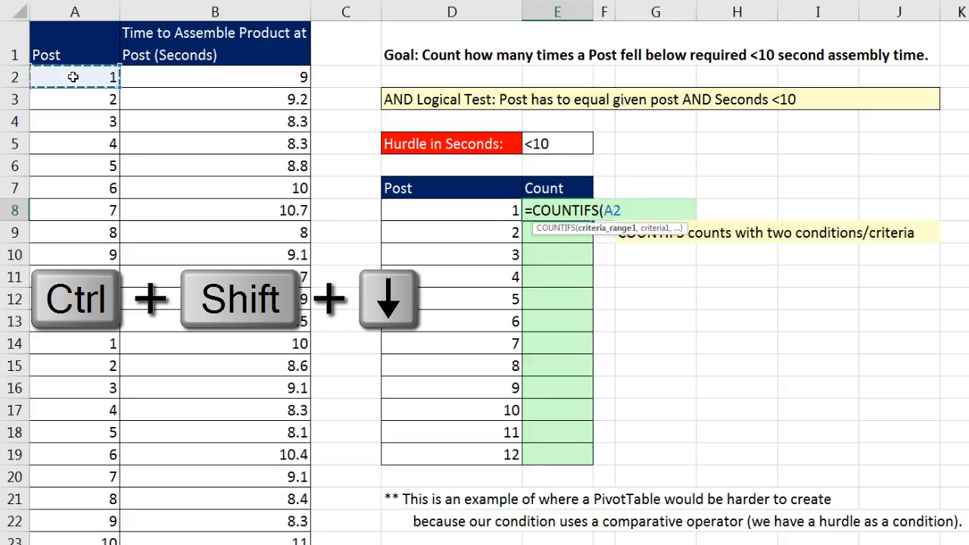
key(ctrl+shift+Down)
key(F4)
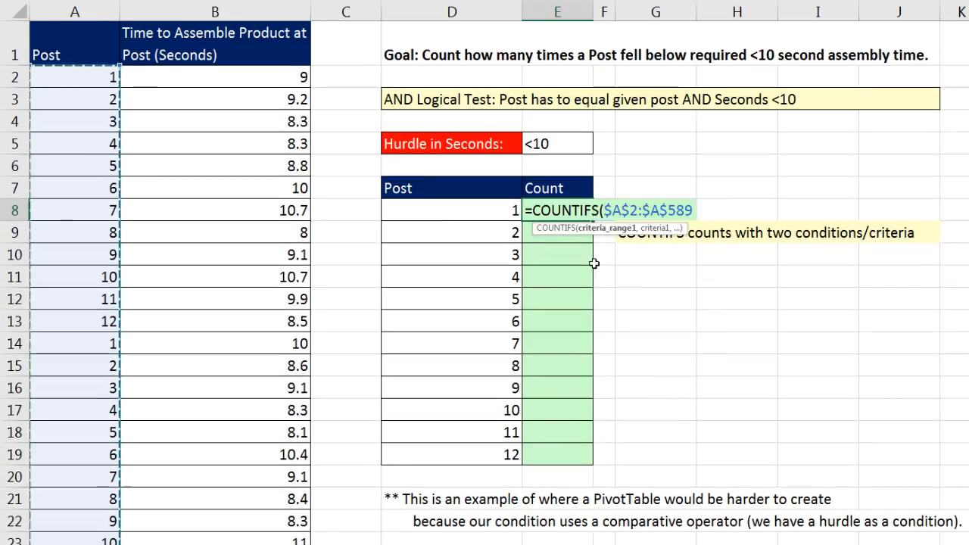
text(,)
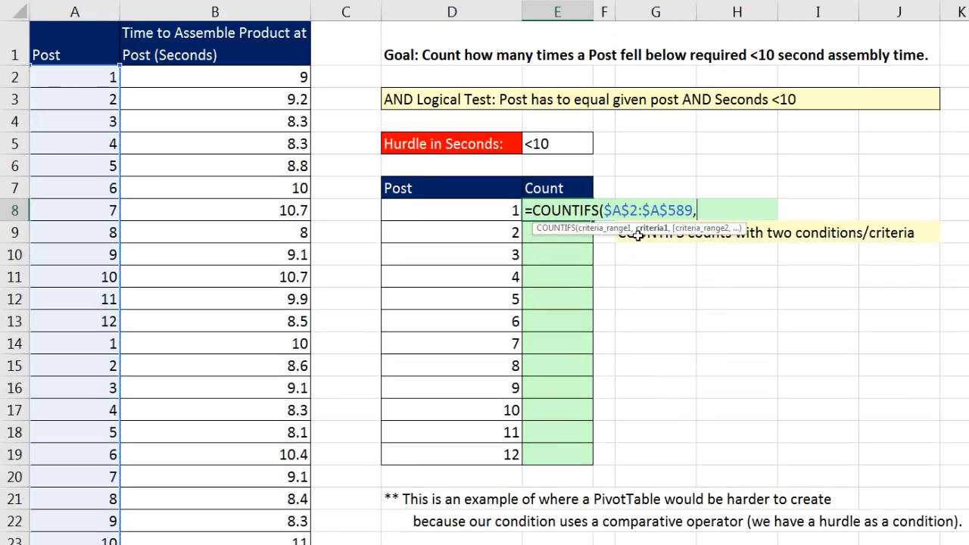
click(489, 210)
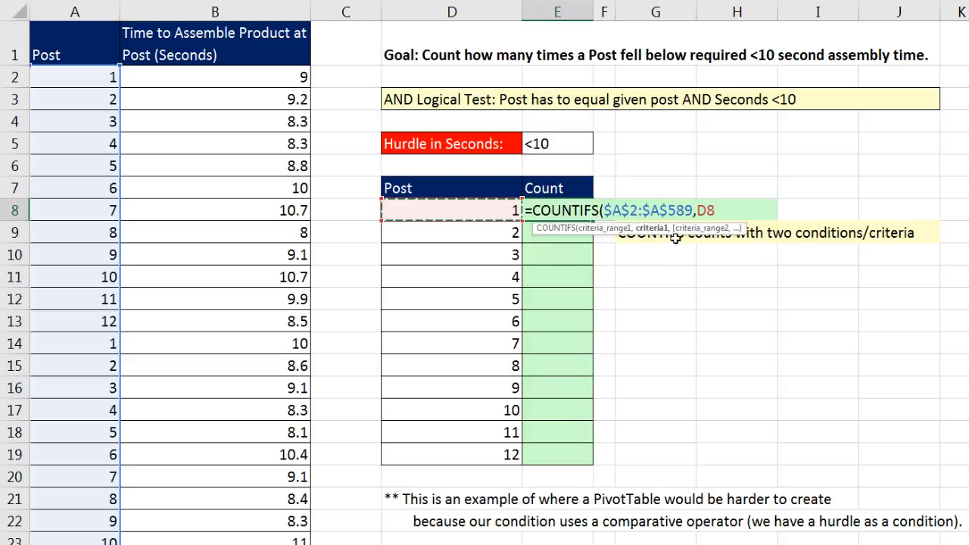
text(,)
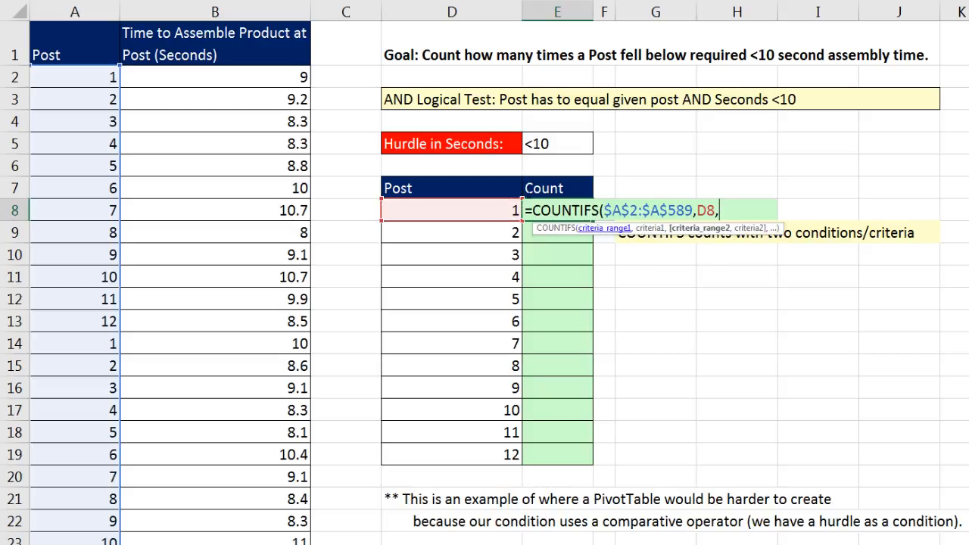
Add the locked time range $B$2:$B$589 with the locked hurdle criterion $E$5, then close and enter the COUNTIFS formula.
click(261, 78)
key(ctrl+shift+Down)
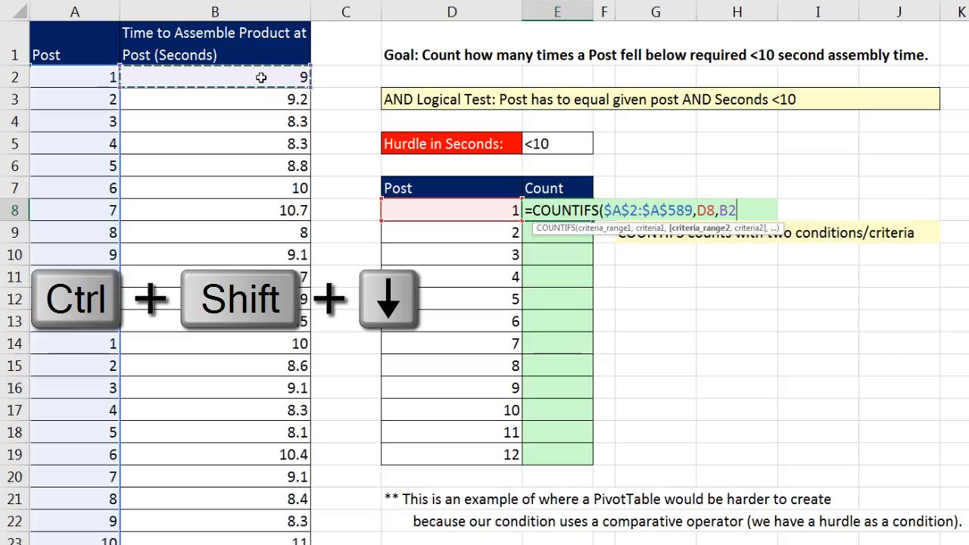
key(F4)
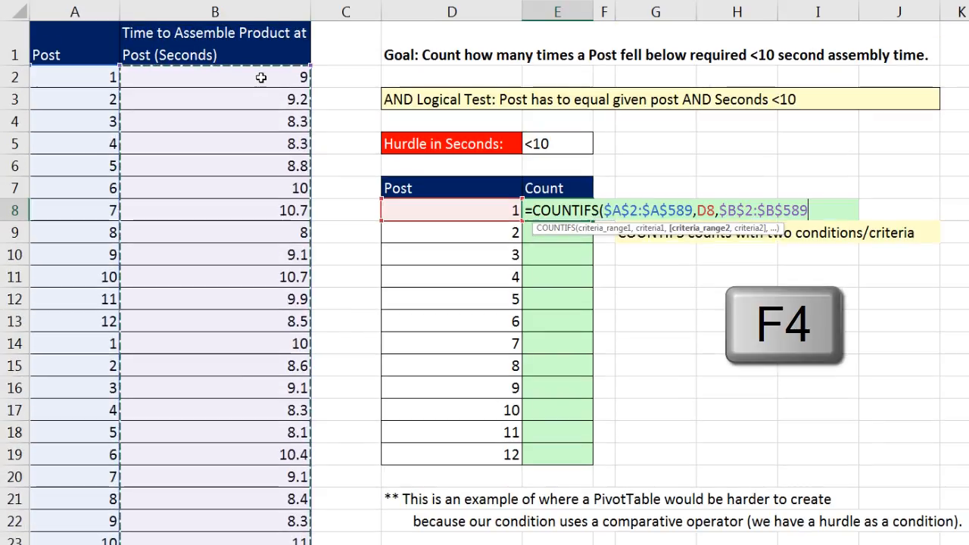
text(,)
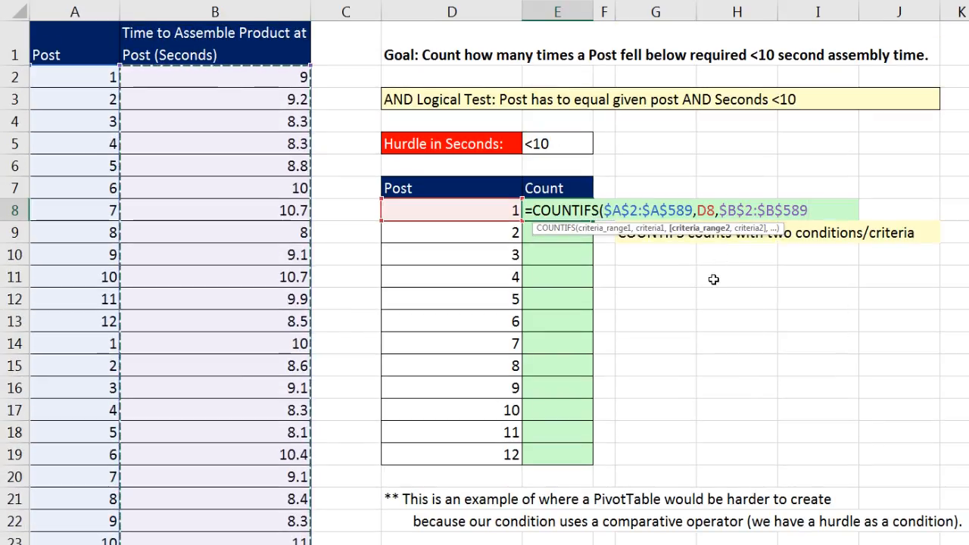
click(551, 144)
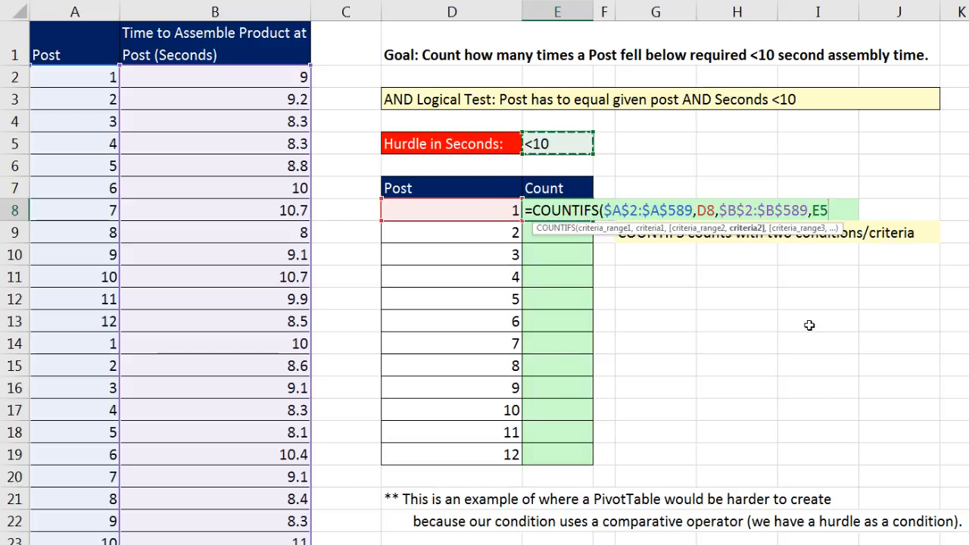
key(F4)
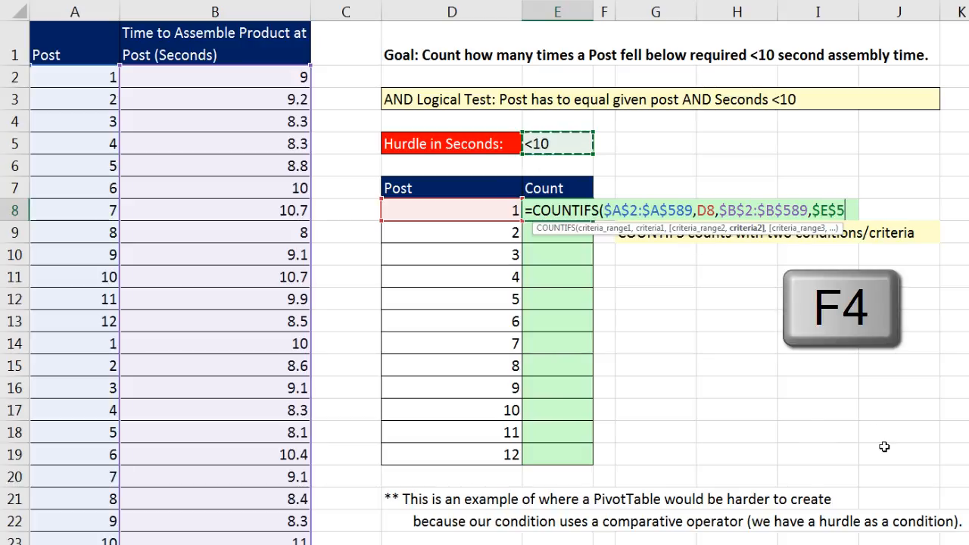
text())
key(ctrl+Return)
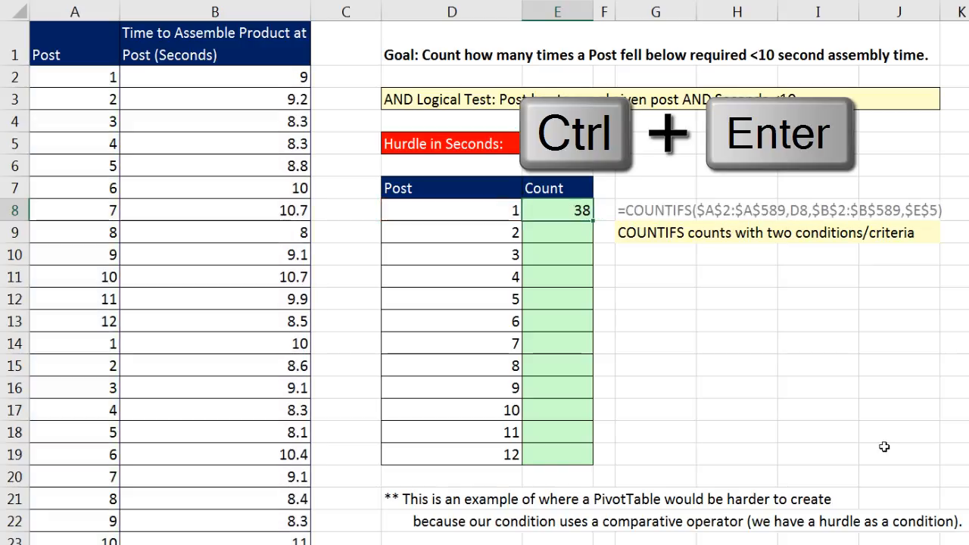
Copy the COUNTIFS formula down through E19, review the counts for several posts, and check the references in the post 12 formula.
double_click(593, 219)
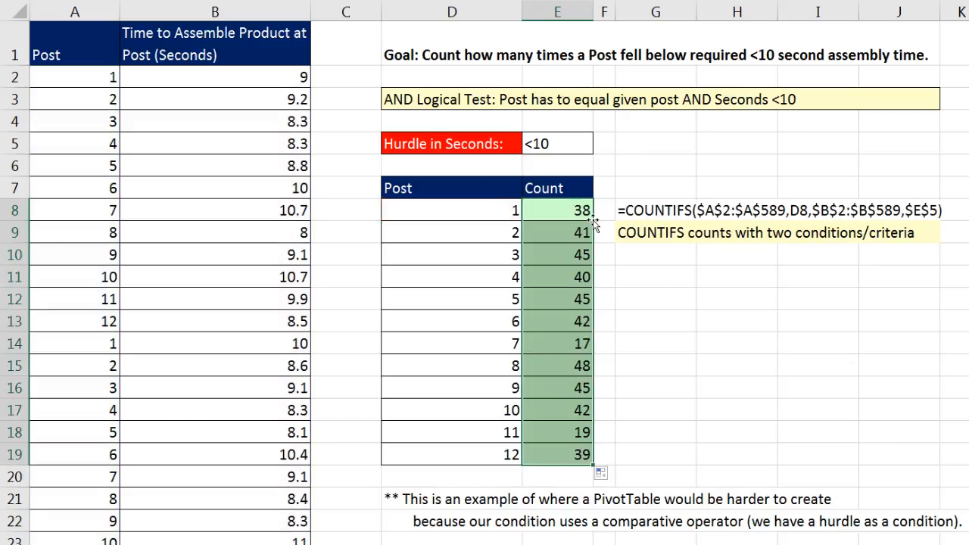
click(568, 350)
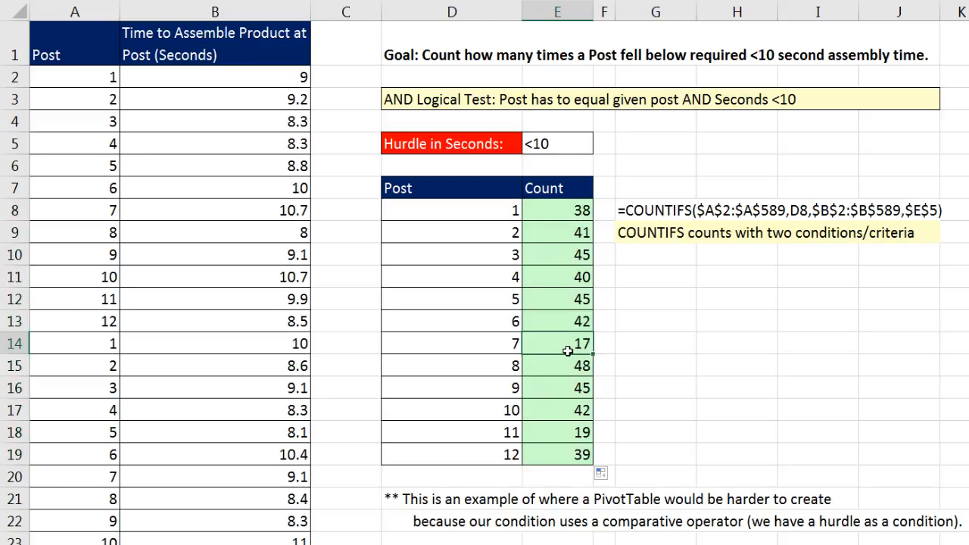
click(575, 433)
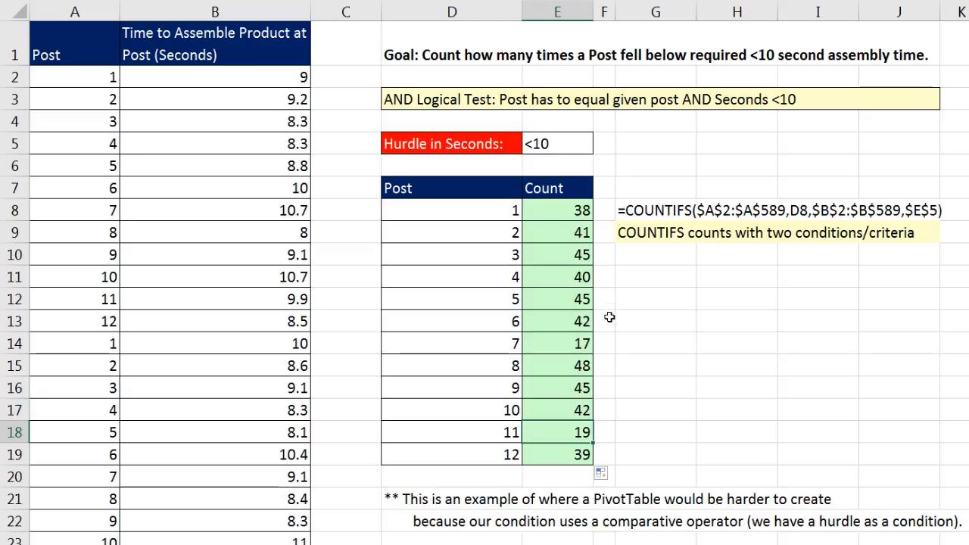
click(577, 255)
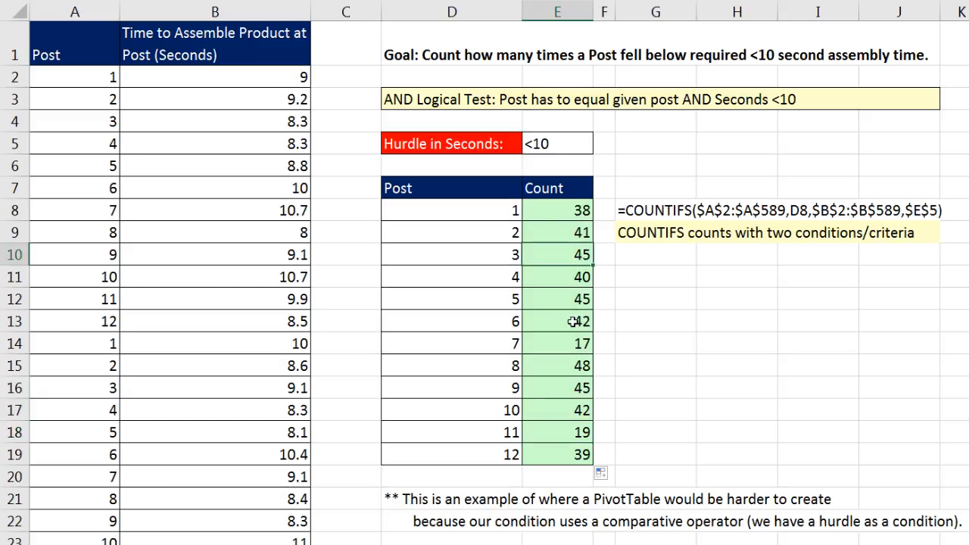
click(571, 371)
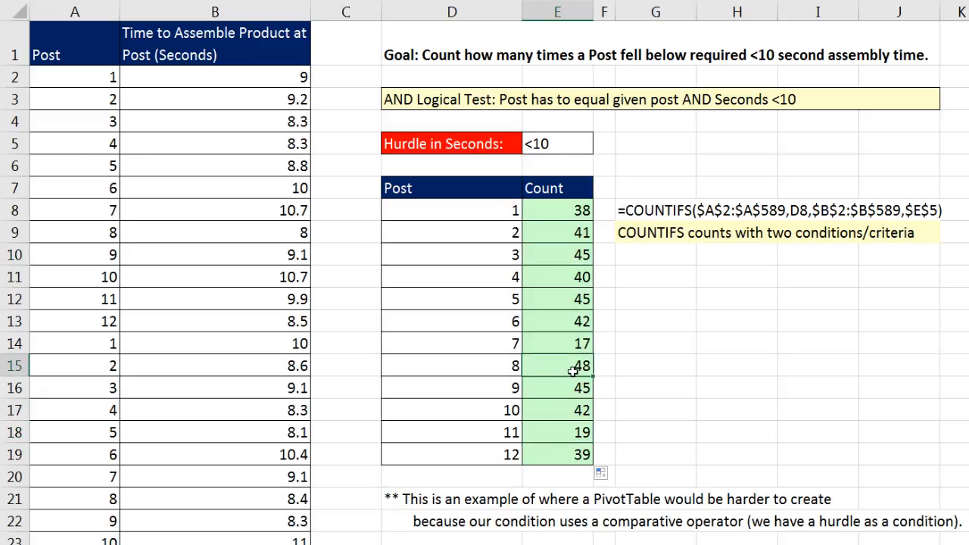
click(562, 456)
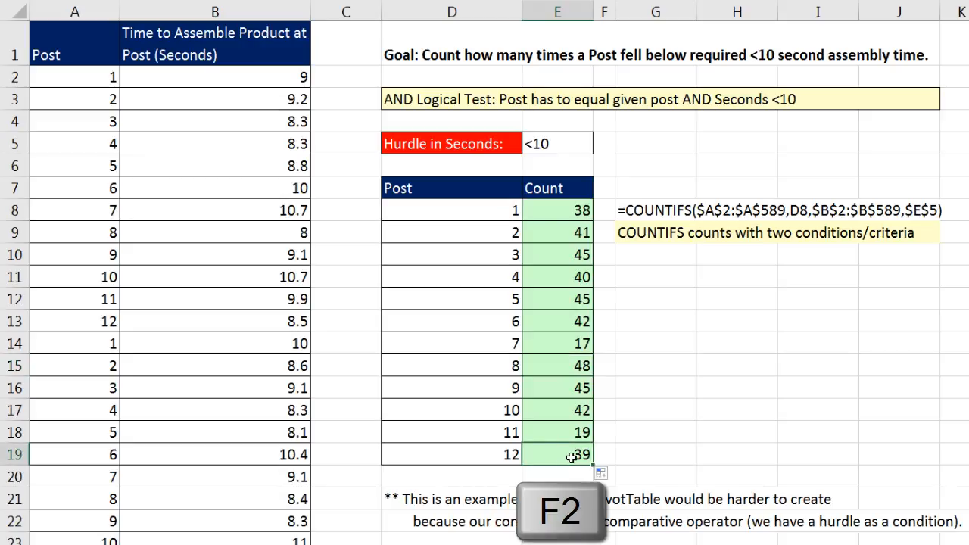
key(F2)
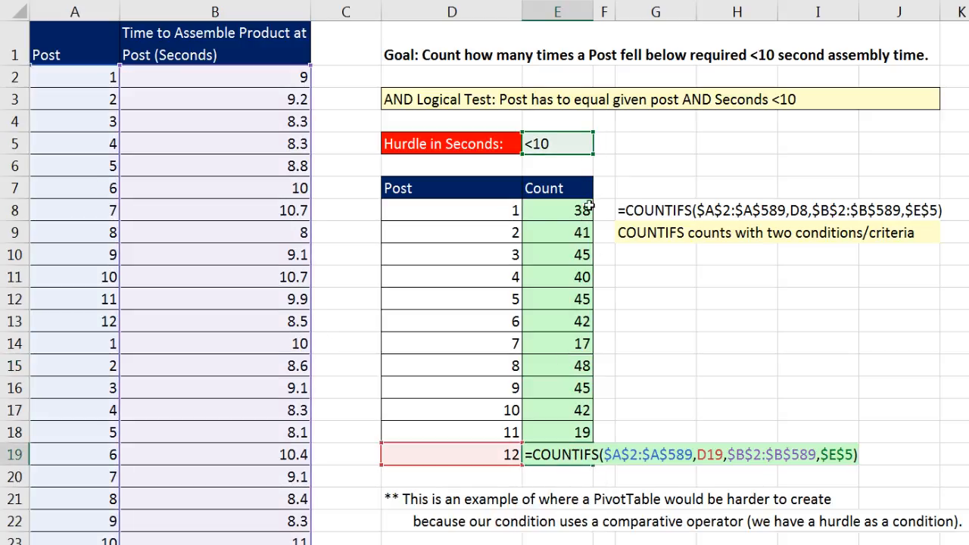
Compare the counts of posts 7 and 11 with those of the other posts in the report.
key(Escape)
drag(499, 344, 576, 350)
ctrl+drag(479, 435, 567, 428)
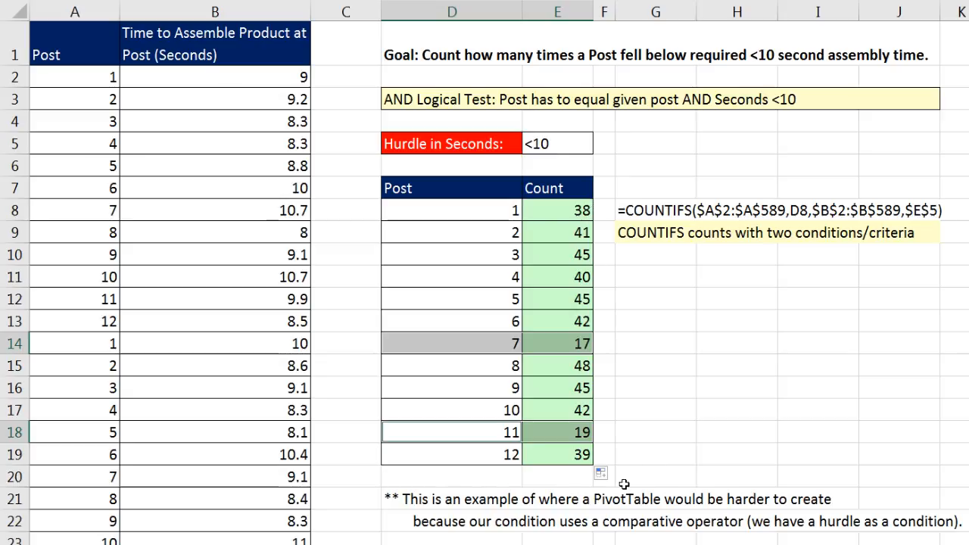
click(513, 212)
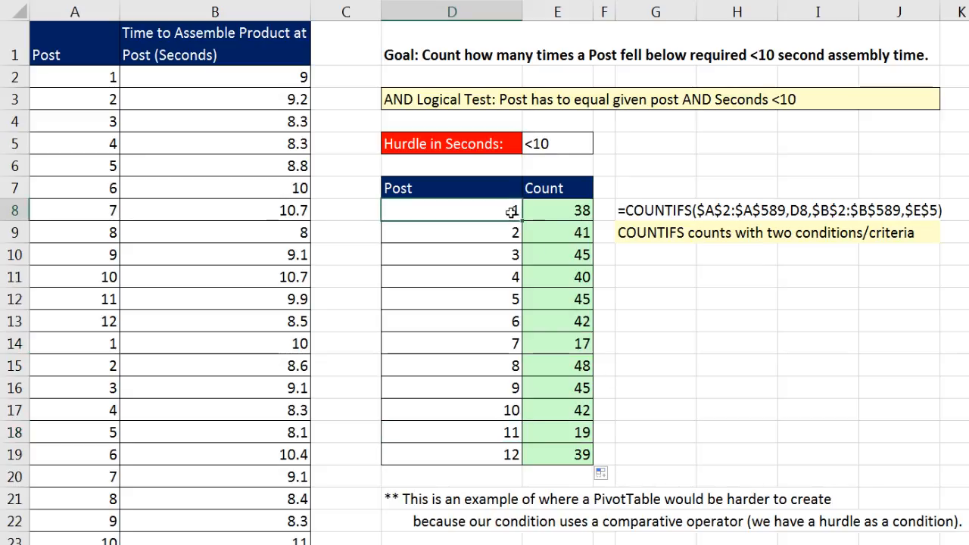
click(448, 234)
click(504, 259)
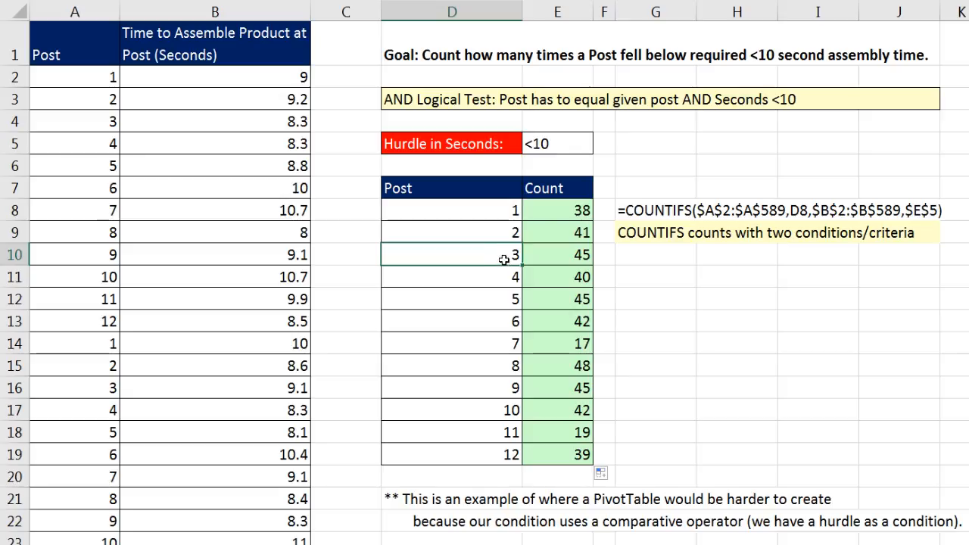
drag(502, 344, 558, 344)
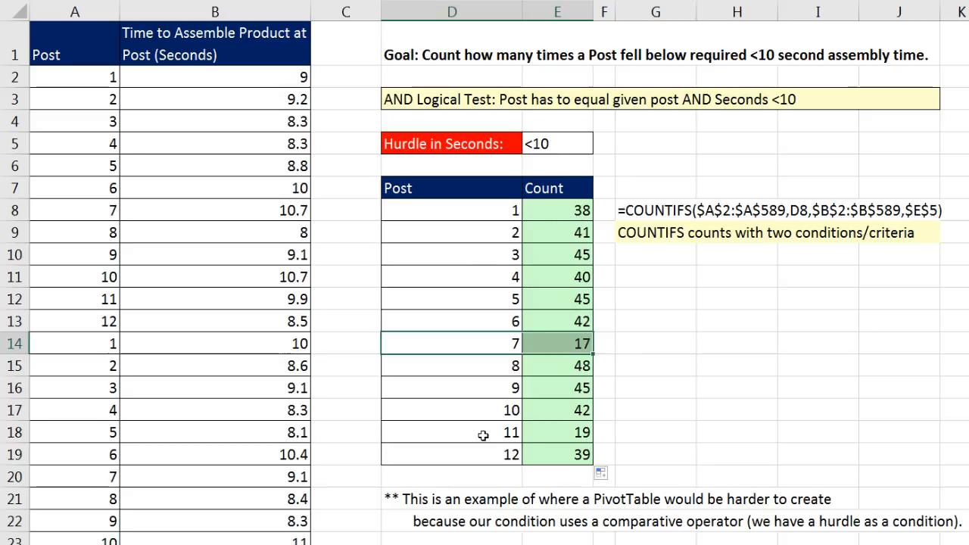
drag(506, 432, 543, 436)
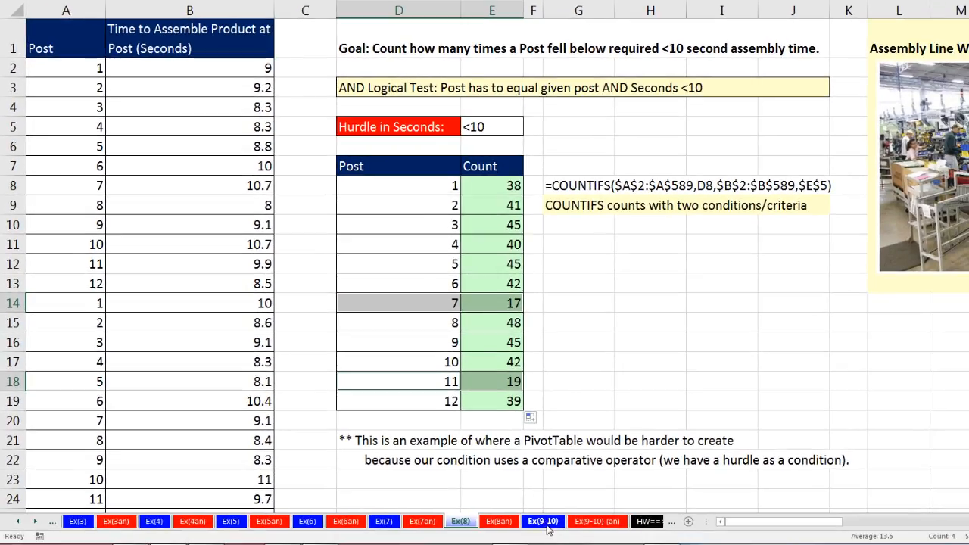
On the Ex(9-10) sheet, start a MINIFS formula in E8 with AssemblyTimes[Seconds] as the min range.
click(543, 521)
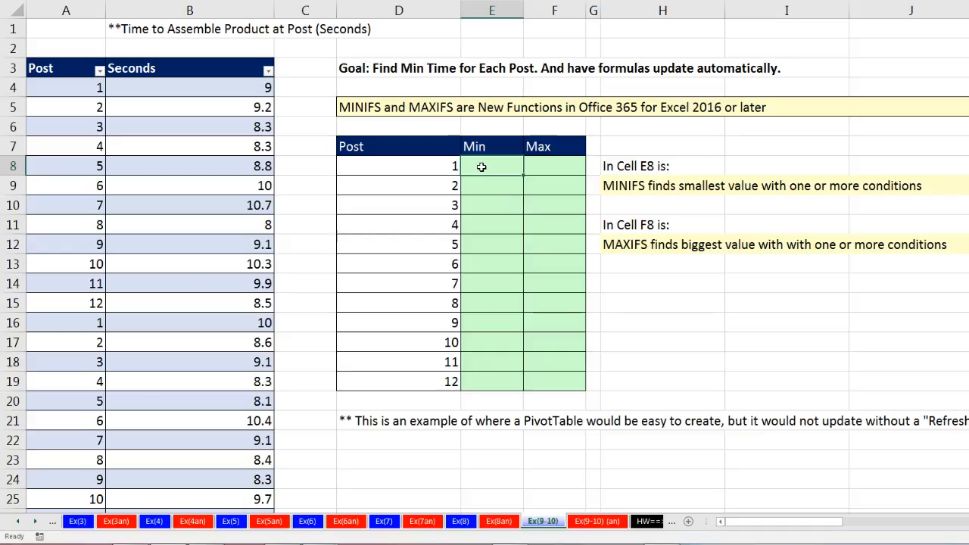
text(=min)
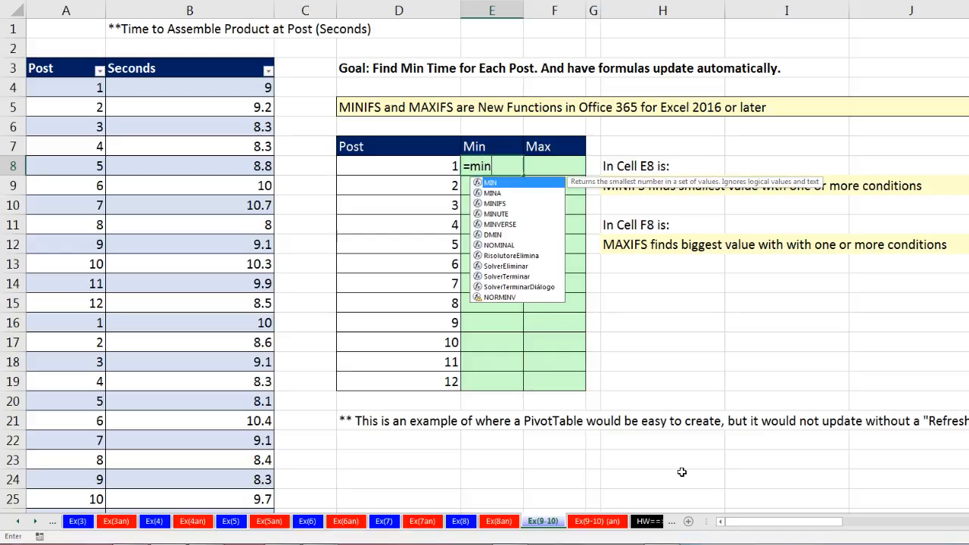
key(Down)
key(Down)
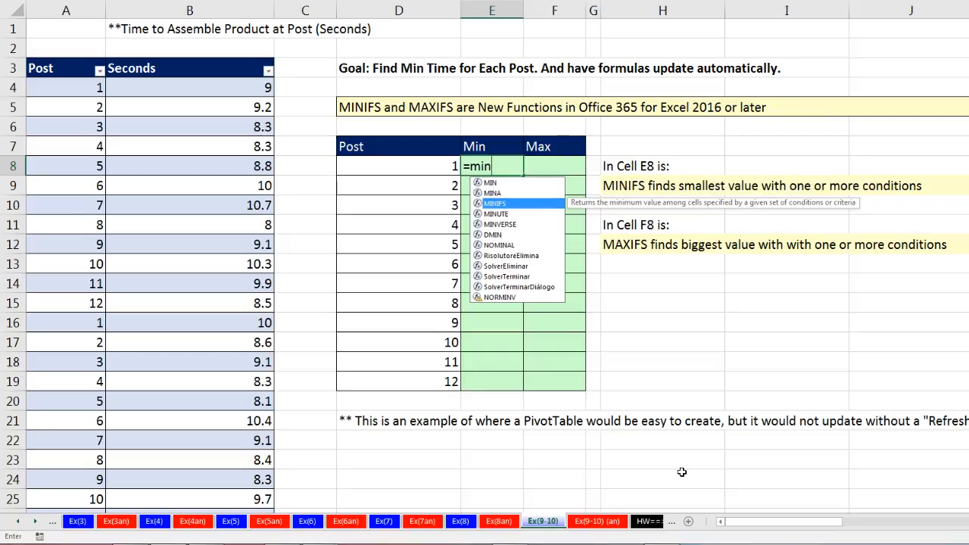
key(Tab)
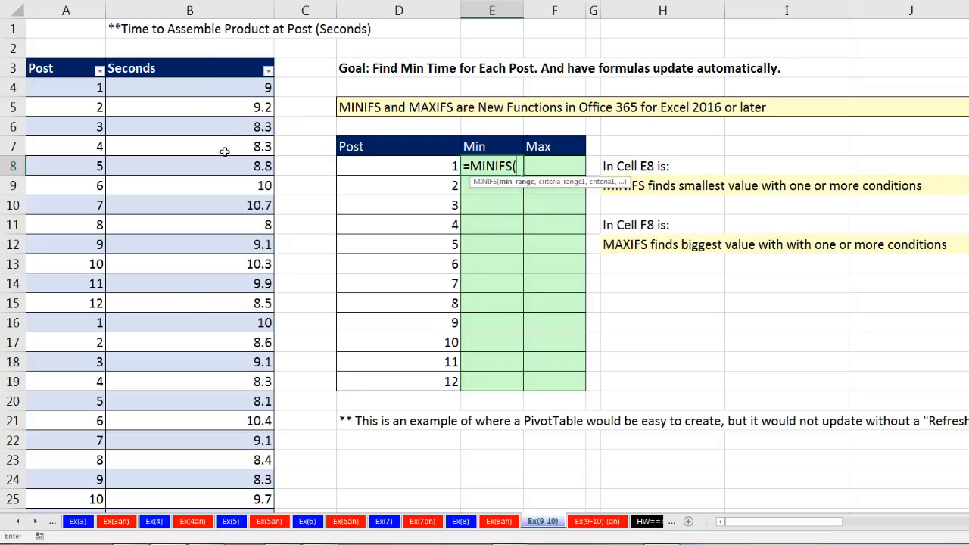
click(197, 57)
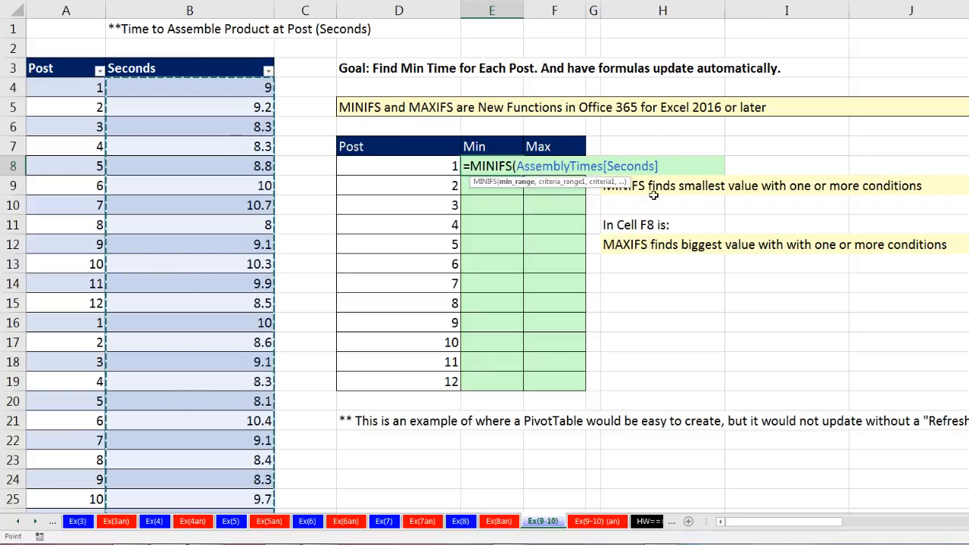
Add AssemblyTimes[Post] as the criteria range and D8 as the criterion, then close and enter the MINIFS formula.
text(,)
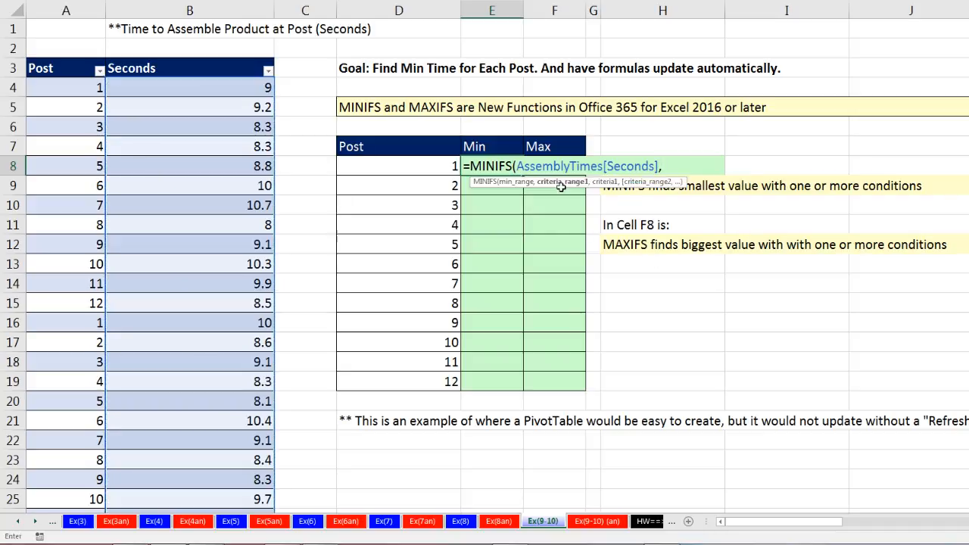
click(67, 58)
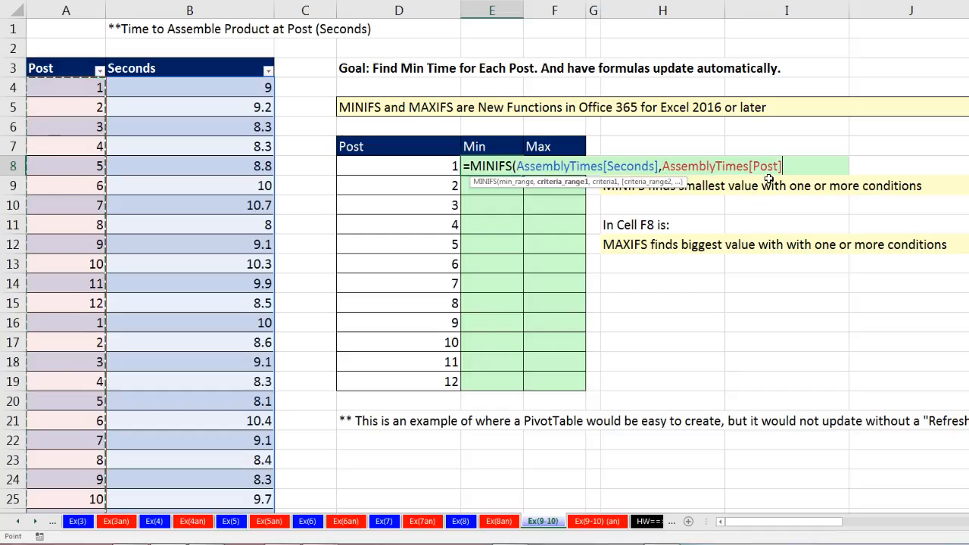
text(,)
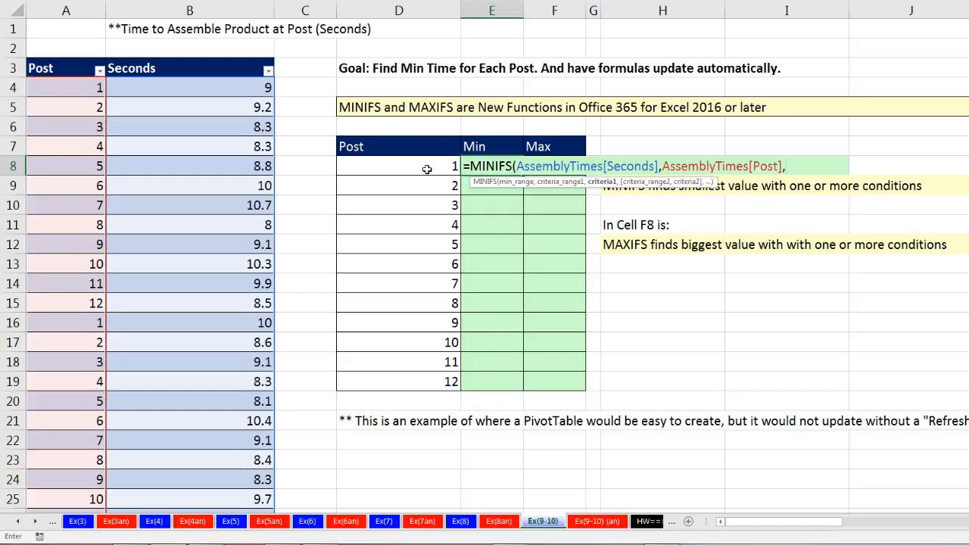
click(426, 169)
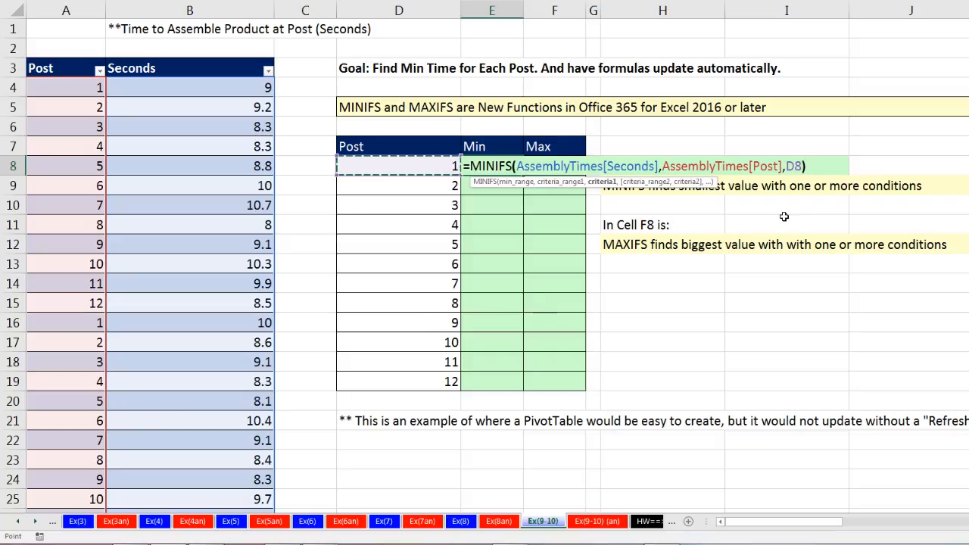
text())
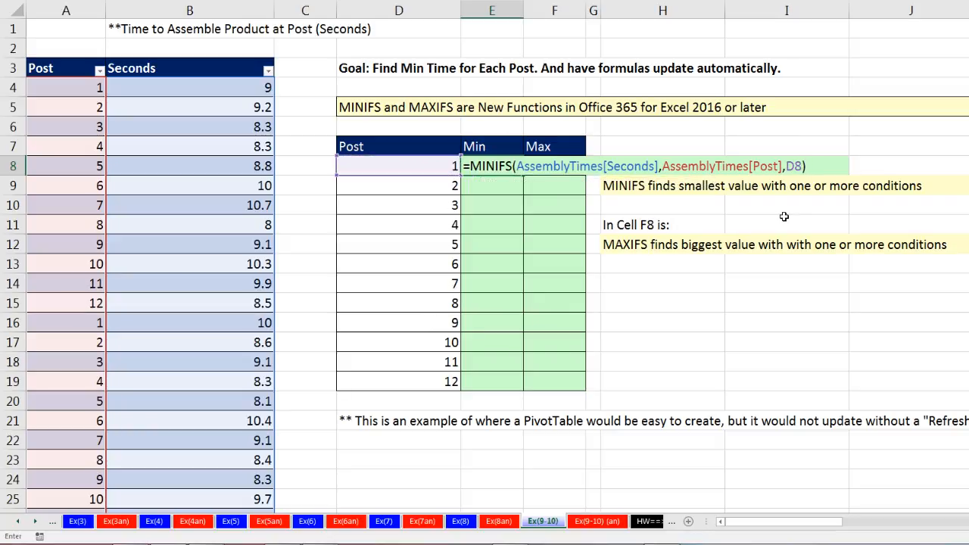
key(ctrl+Return)
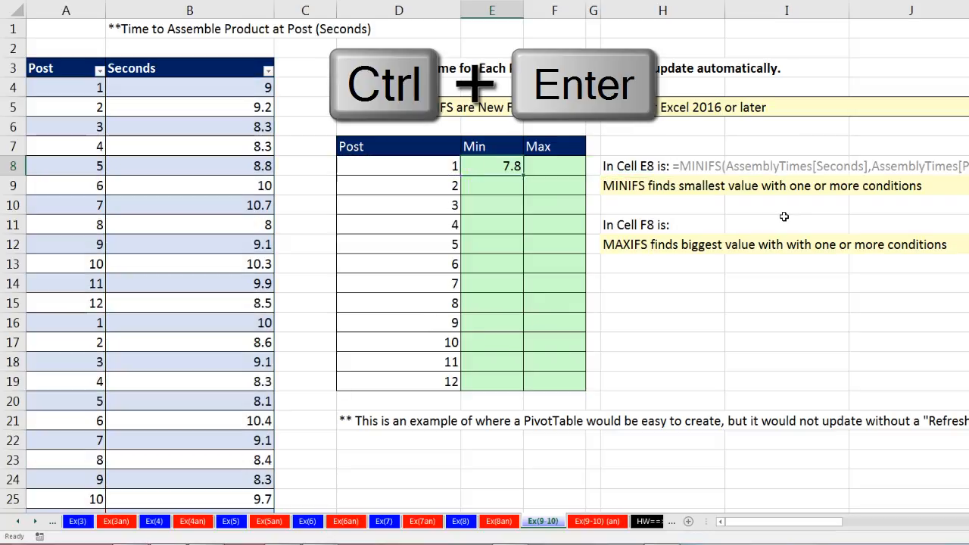
Copy the MINIFS formula down through E19, check the references in the post 12 formula, and compare the minimums of posts 7 and 11.
double_click(524, 175)
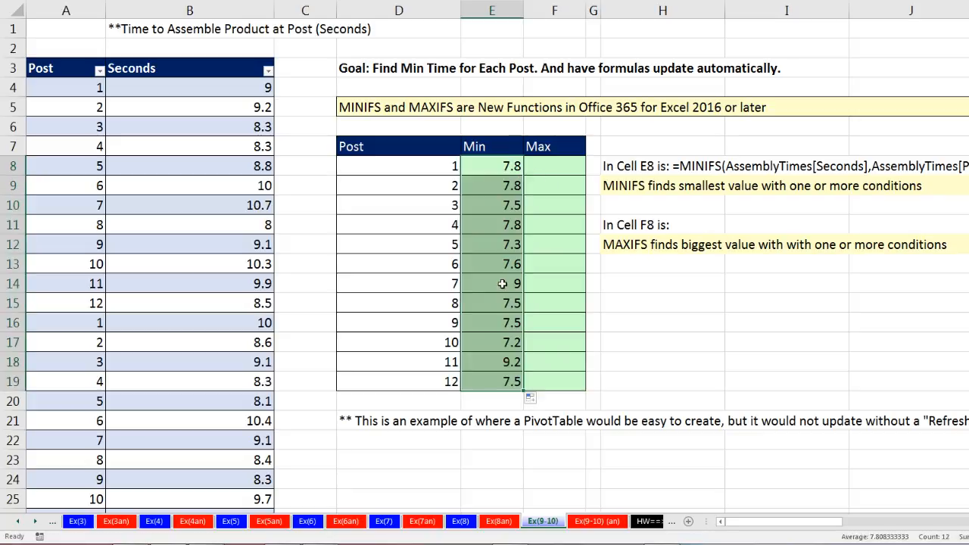
click(500, 385)
key(F2)
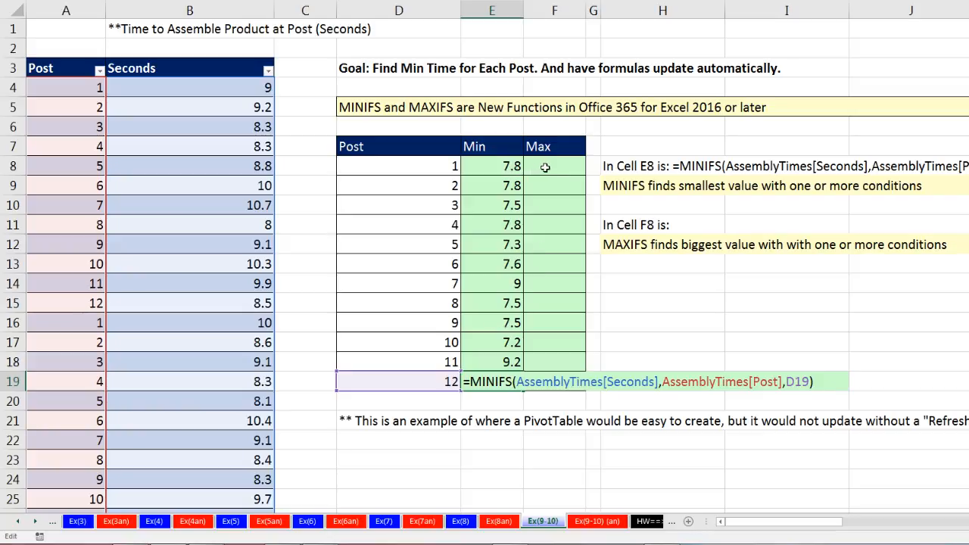
key(ctrl+Return)
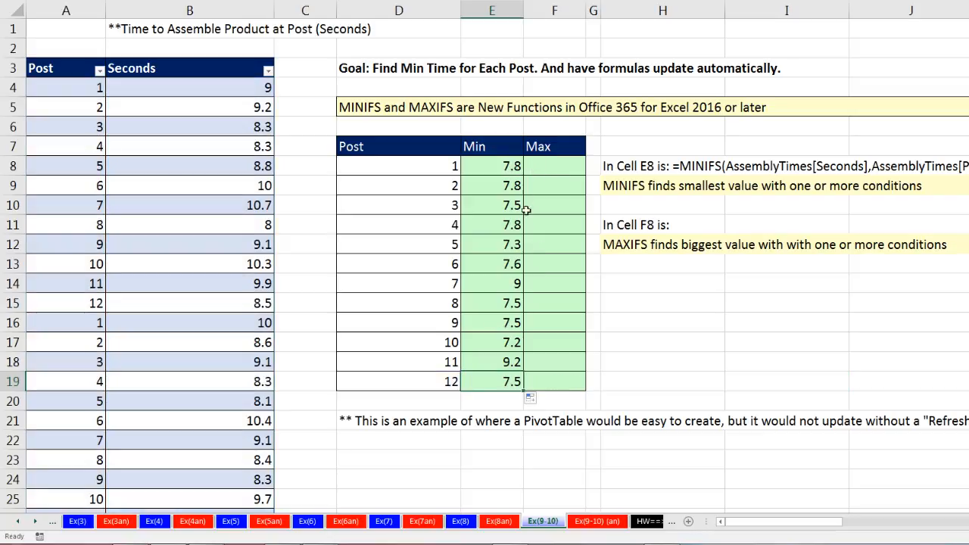
drag(424, 284, 472, 283)
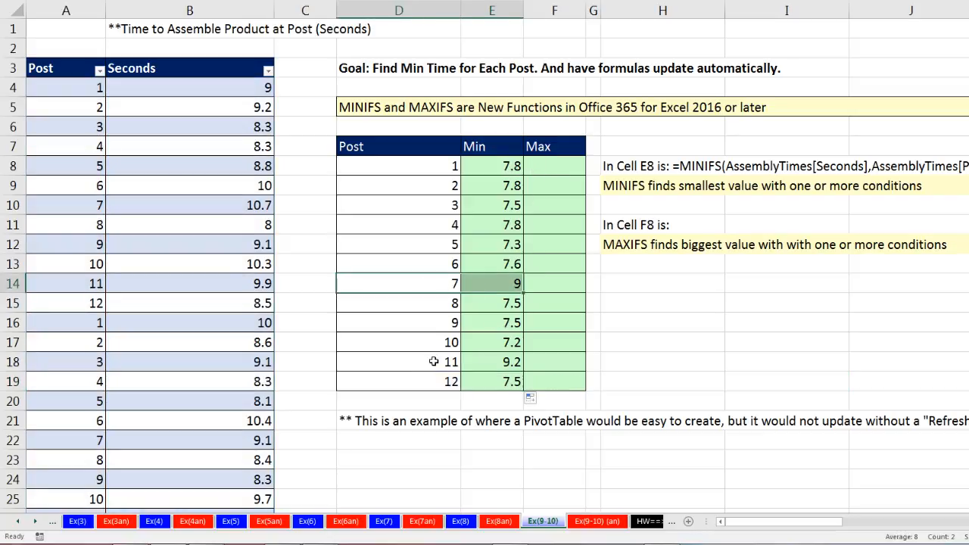
ctrl+drag(432, 362, 482, 362)
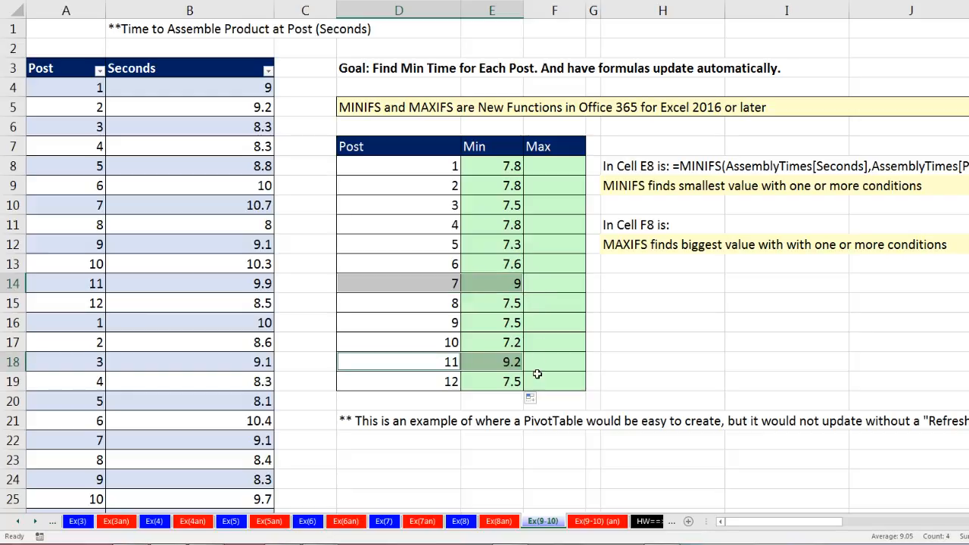
Enter the formula =MAXIFS(AssemblyTimes[Seconds],AssemblyTimes[Post],D8) in F8 under Max.
click(539, 165)
text(=maxi)
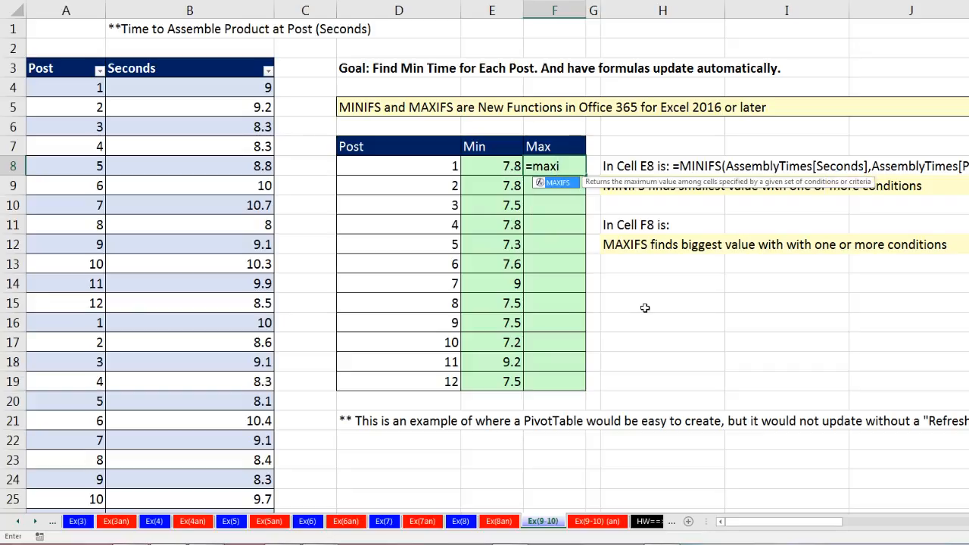
key(Tab)
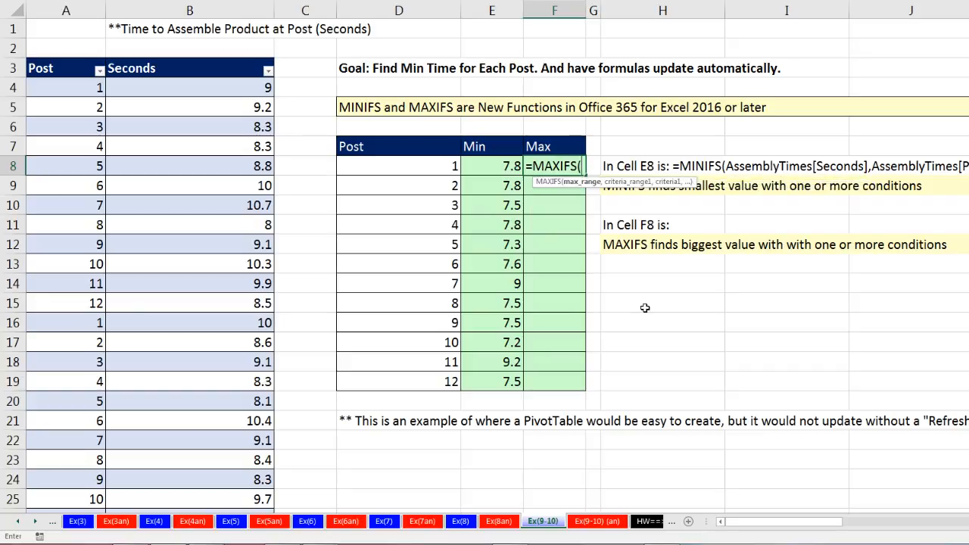
click(245, 58)
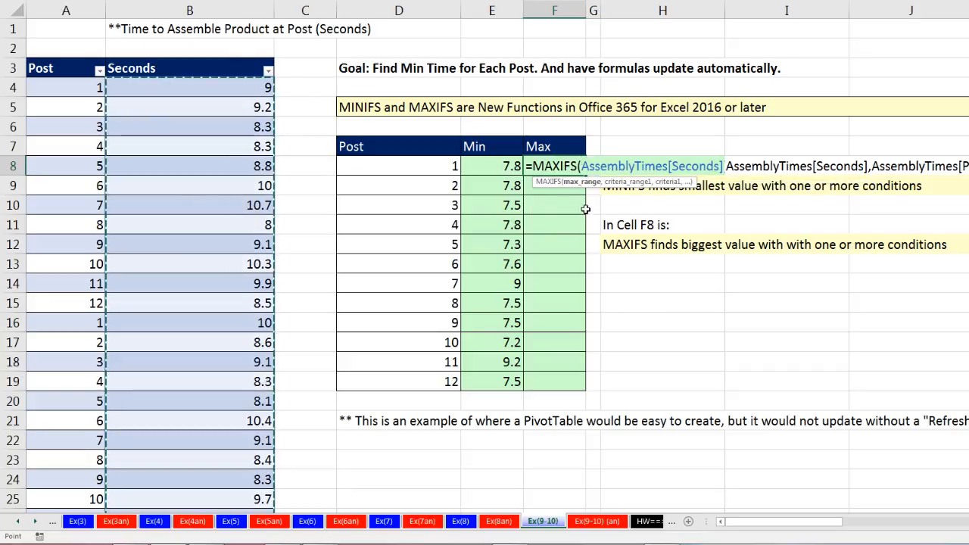
text(,)
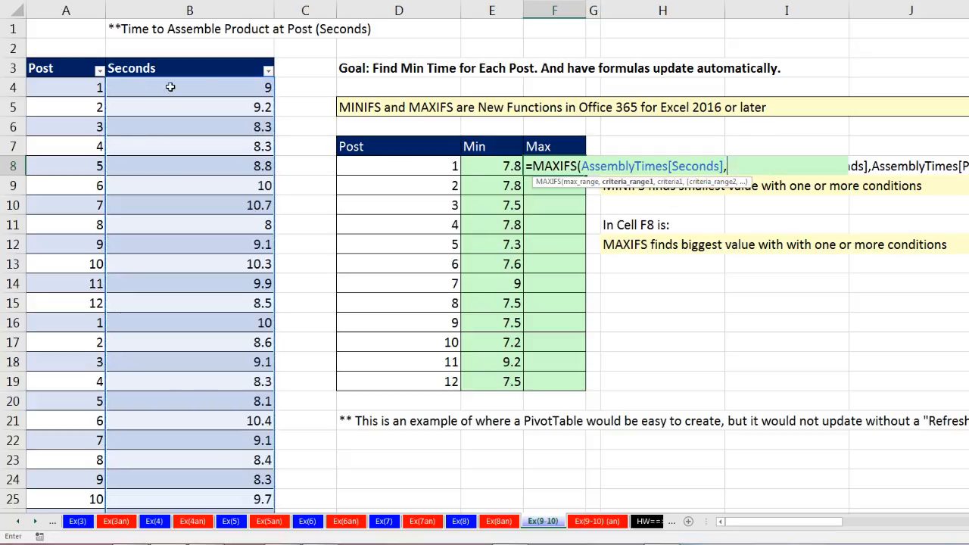
click(70, 59)
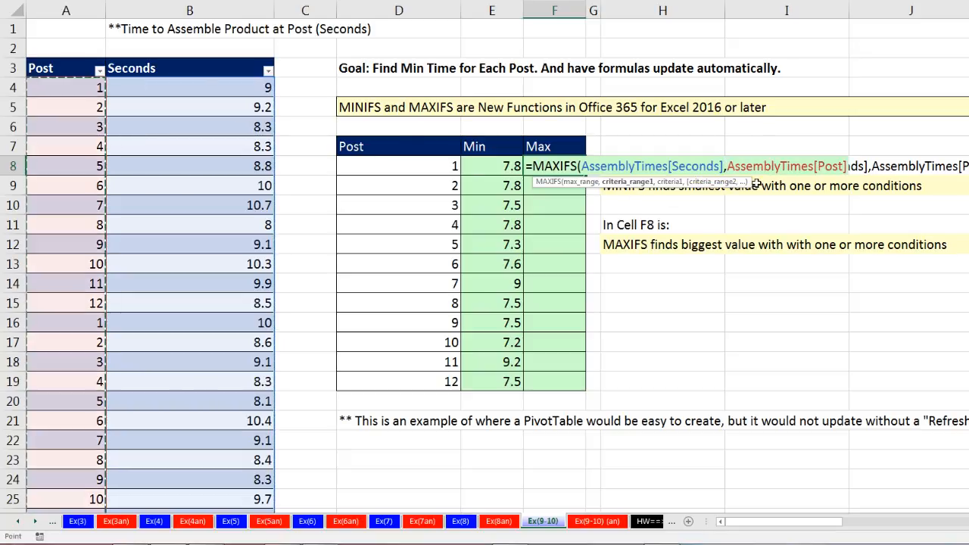
text(,)
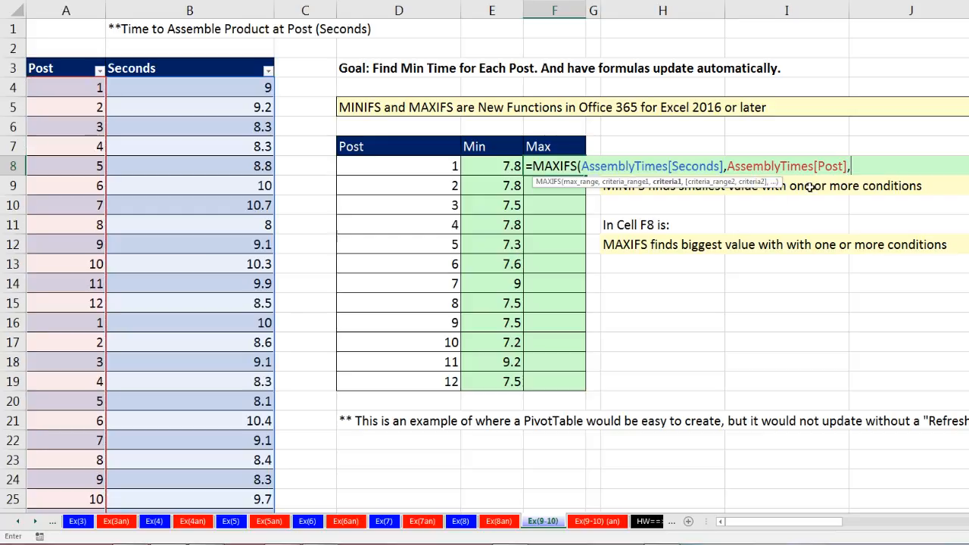
click(445, 164)
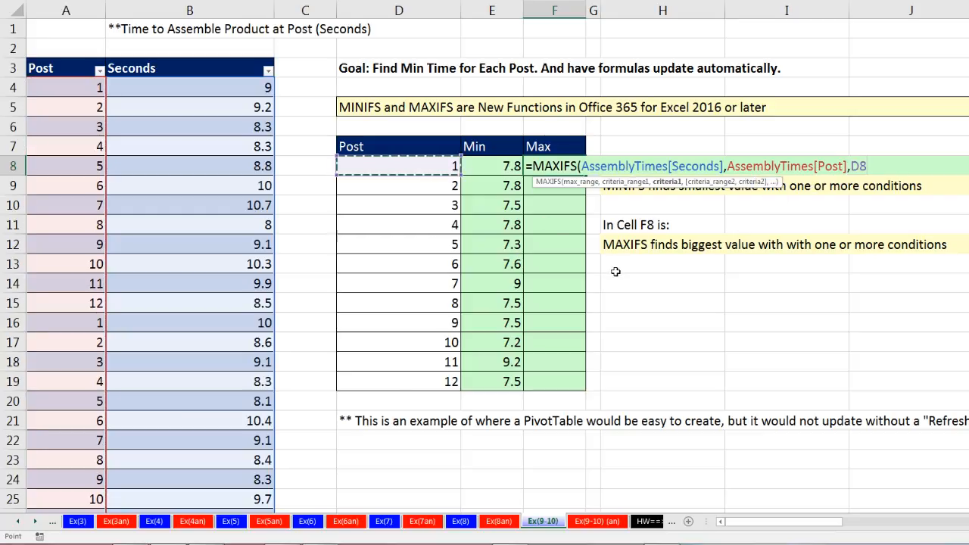
text())
key(ctrl+Return)
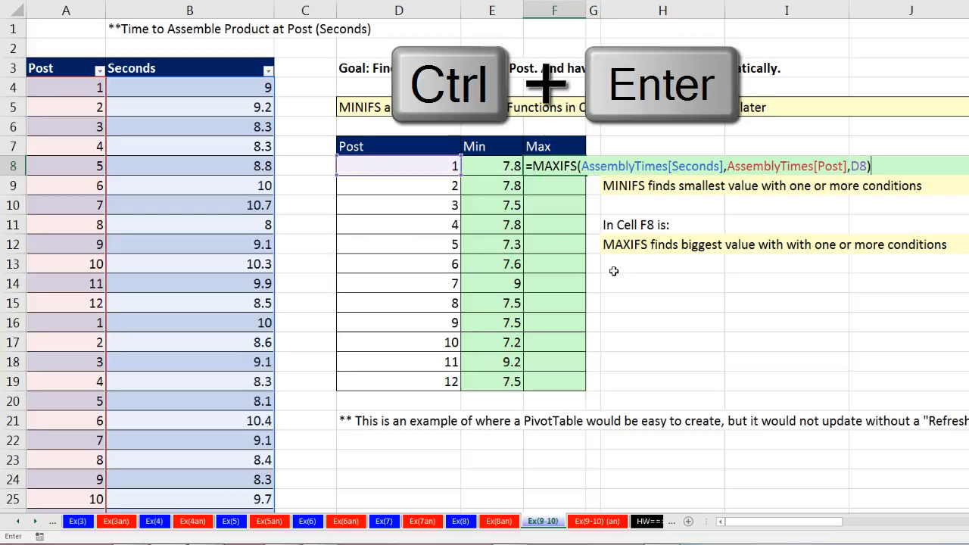
Copy the MAXIFS formula down through F19, check its references in F19, and compare the Min and Max times of posts 11 and 7.
double_click(574, 177)
click(560, 381)
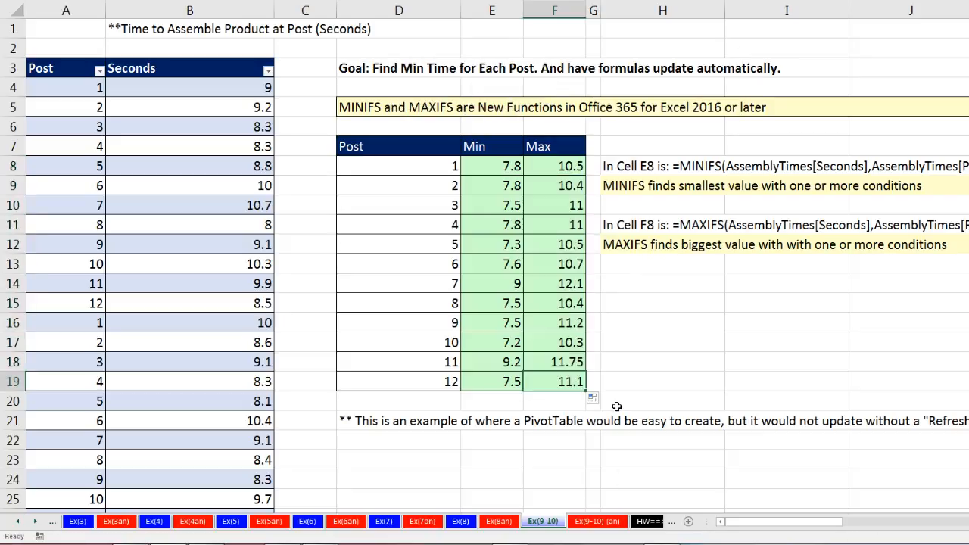
key(F2)
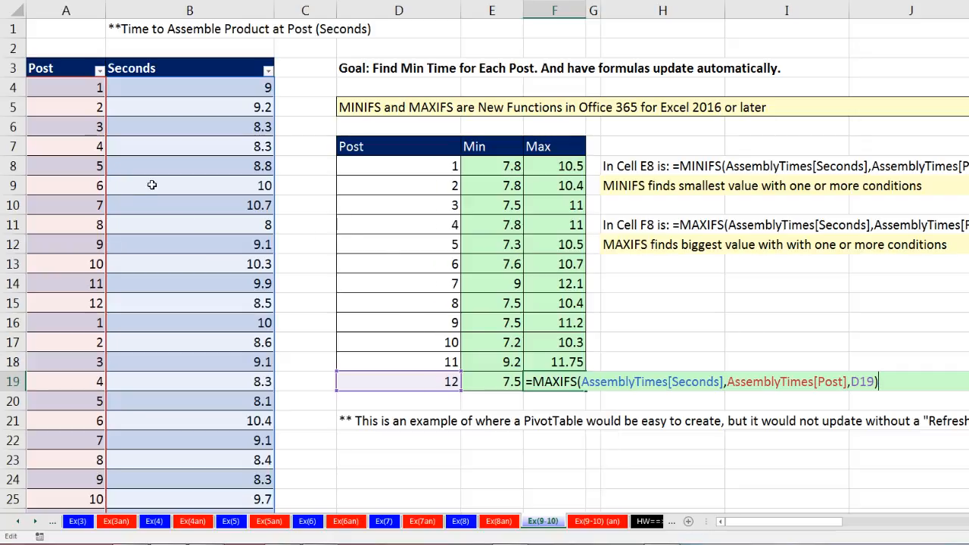
key(Escape)
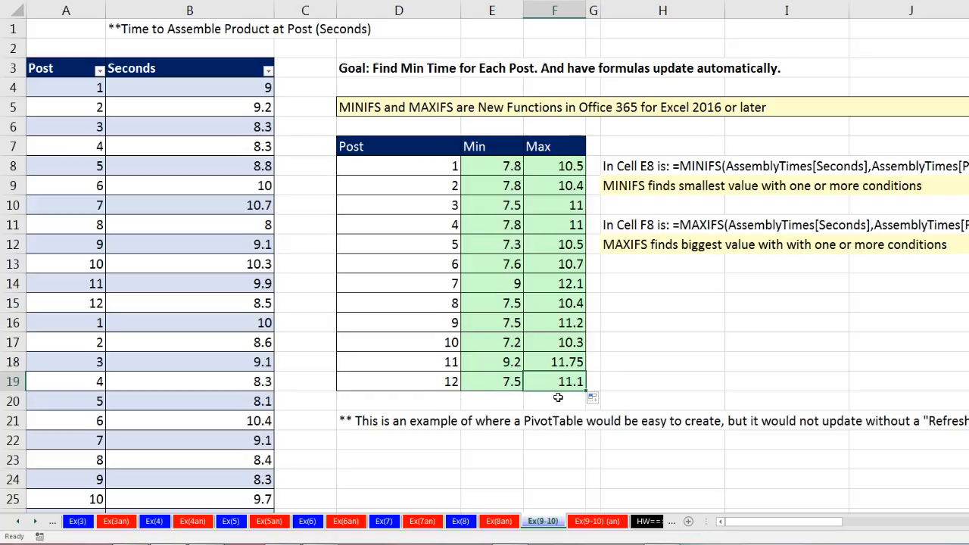
drag(429, 364, 557, 365)
drag(407, 281, 569, 288)
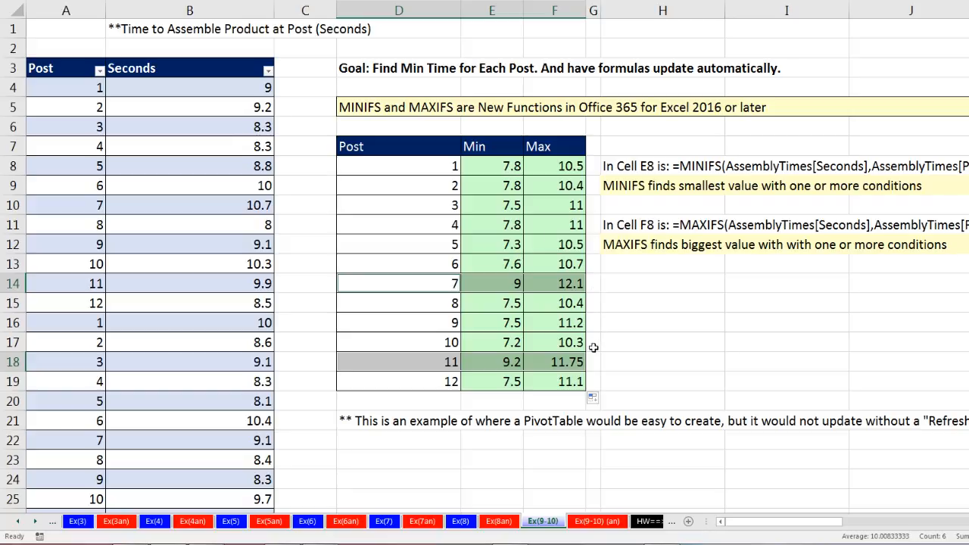
Look through the workbook's later sheets as far as the homework sheets HW(1) to HW(2an).
click(579, 382)
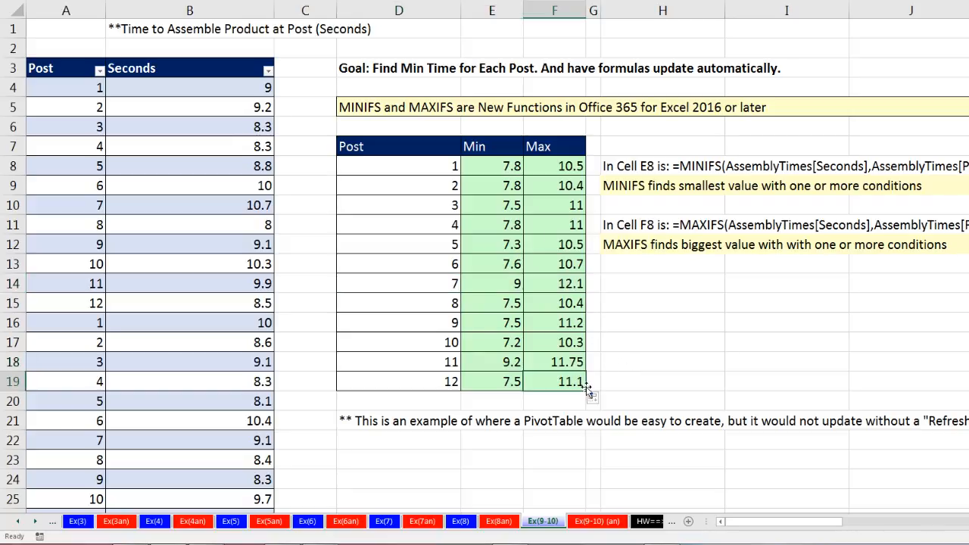
click(35, 522)
click(35, 522)
click(35, 522)
click(35, 522)
click(35, 522)
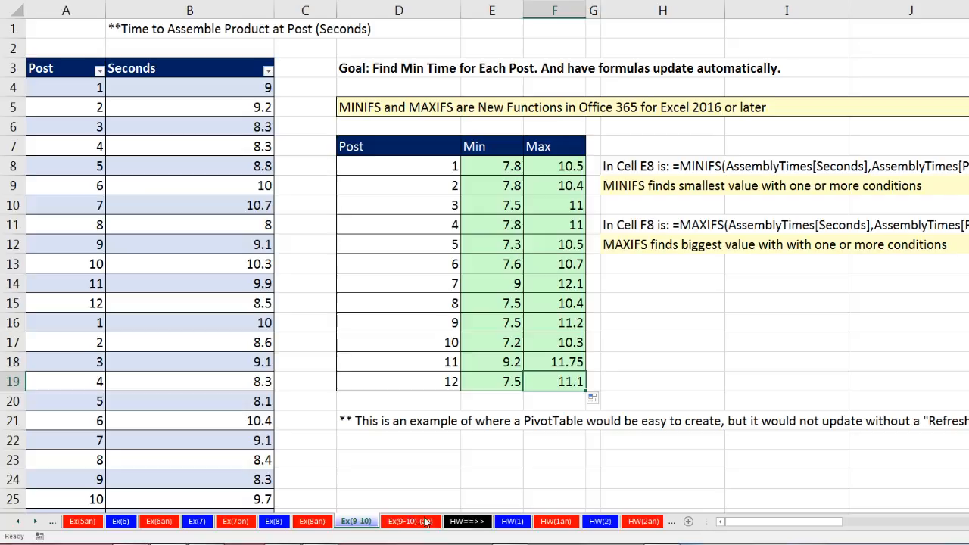
Review the MAXIFS formula in F8 and the MINIFS formula in E8 on the Ex(9-10) sheet without changing them.
click(18, 523)
click(17, 523)
click(17, 523)
click(18, 523)
click(17, 523)
click(18, 523)
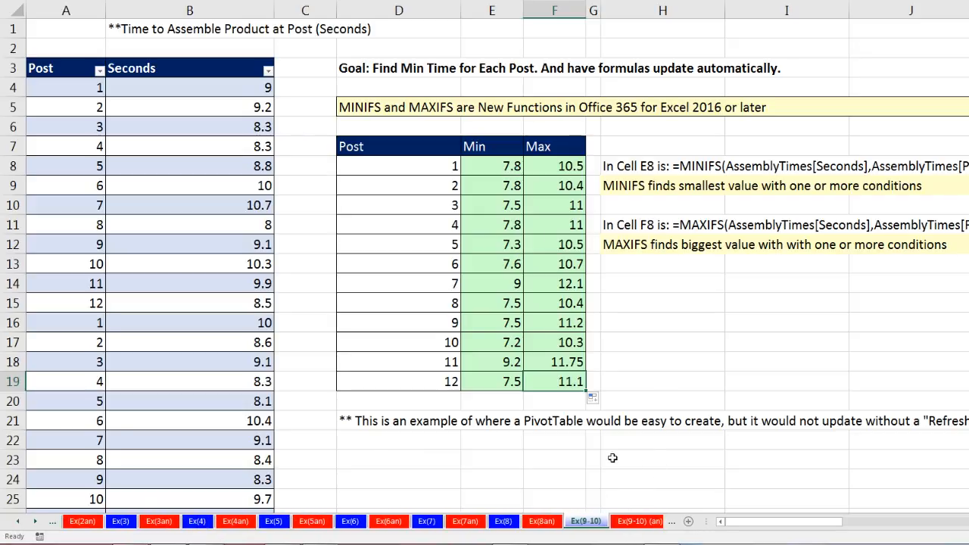
double_click(558, 166)
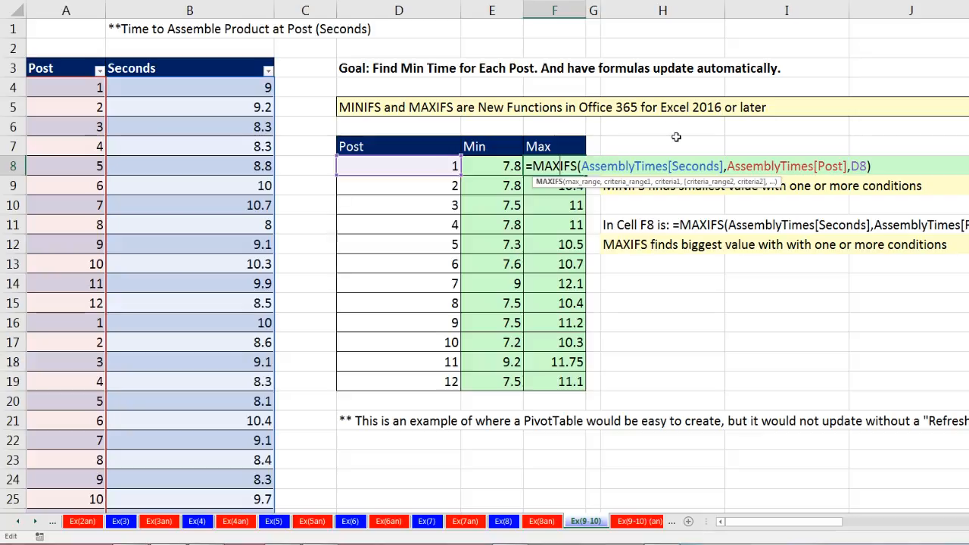
key(Escape)
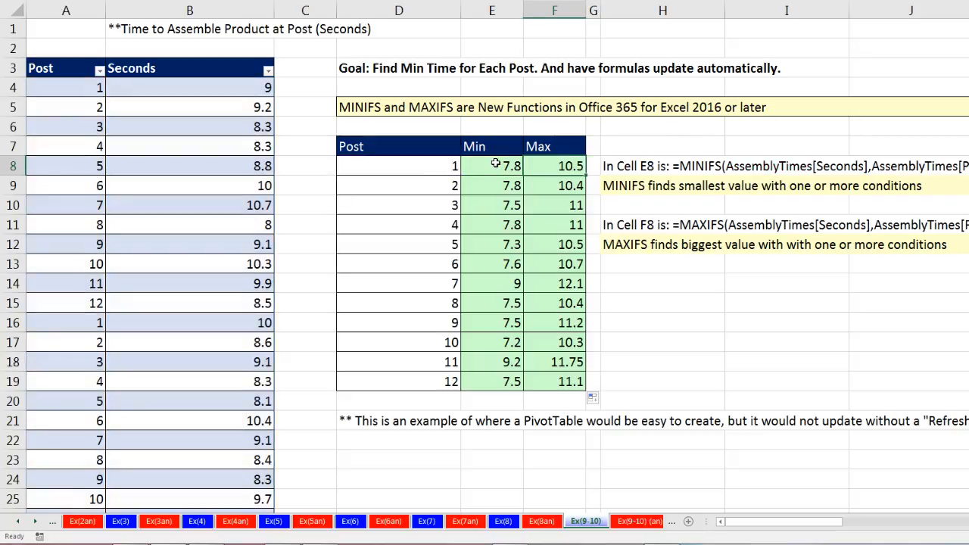
double_click(496, 165)
key(Escape)
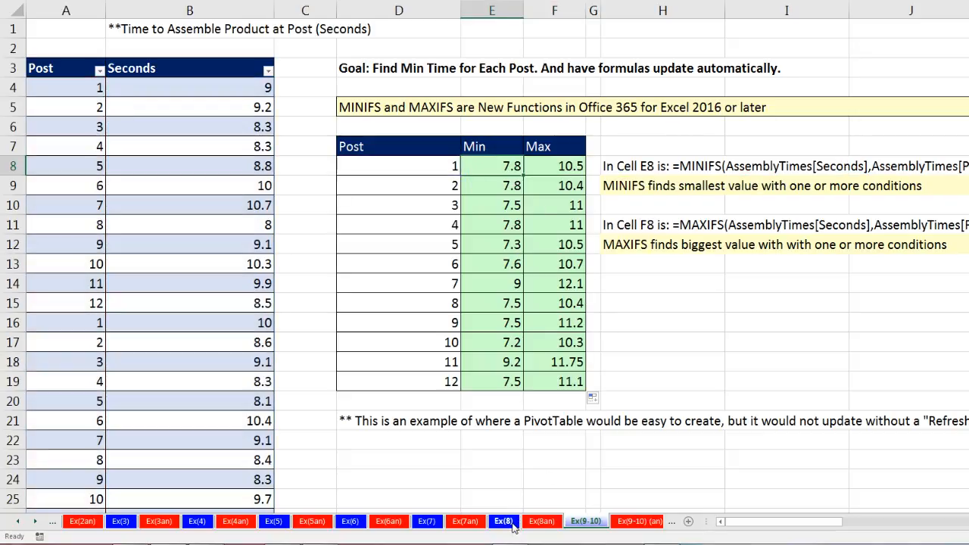
Review the two-condition COUNTIFS formula in E8 on the Ex(8) sheet, leaving it unedited.
click(508, 524)
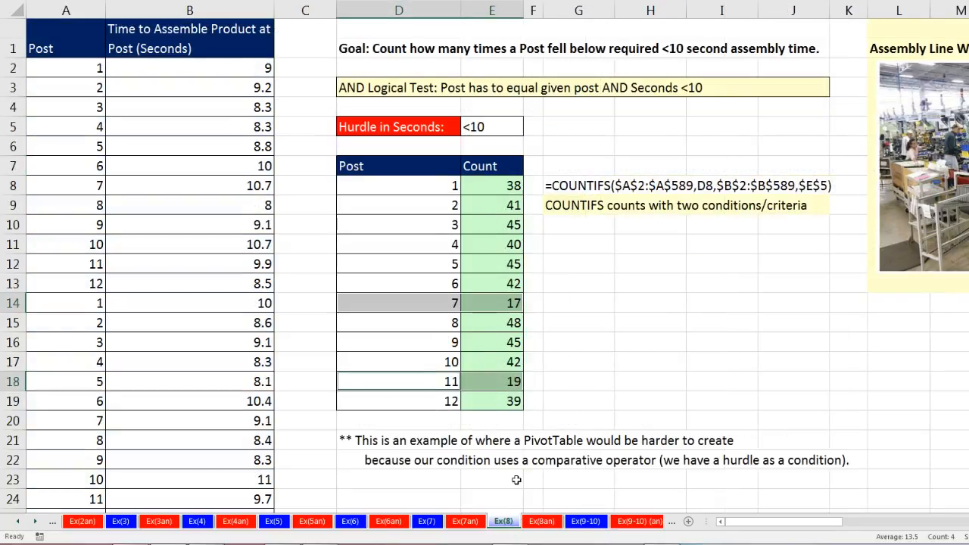
double_click(496, 185)
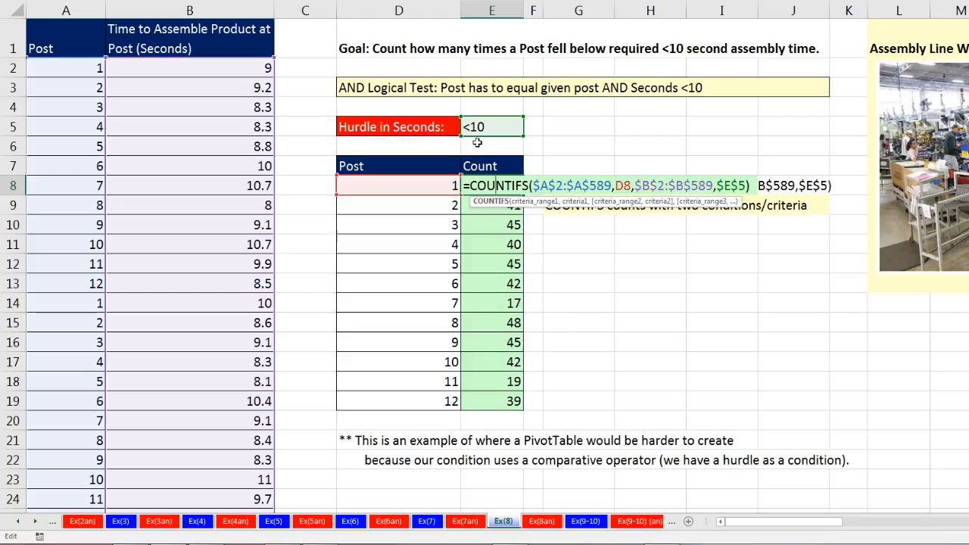
key(Escape)
View the Excel Table SUMIFS example on Ex(7) and inspect the three-condition COUNTIFS formula in H18 on Ex(6).
click(426, 521)
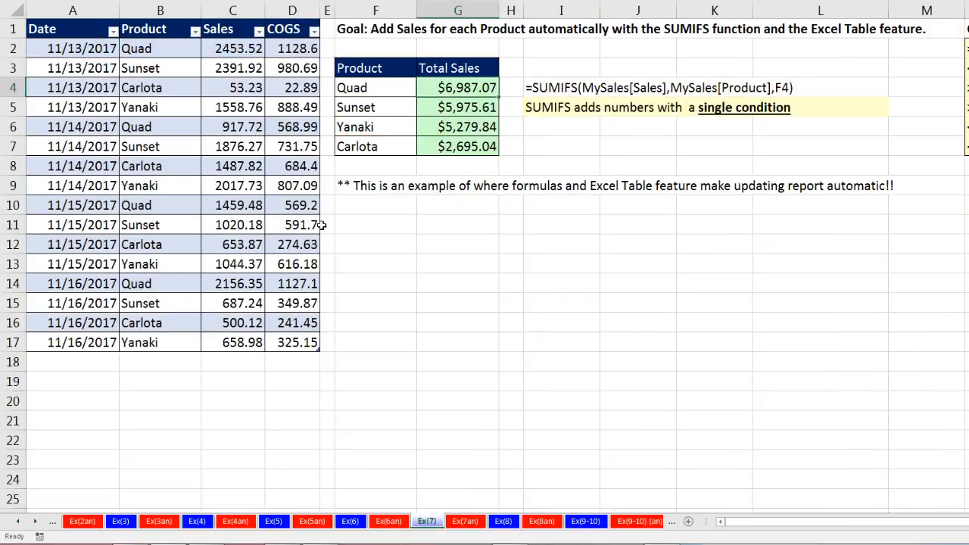
click(350, 522)
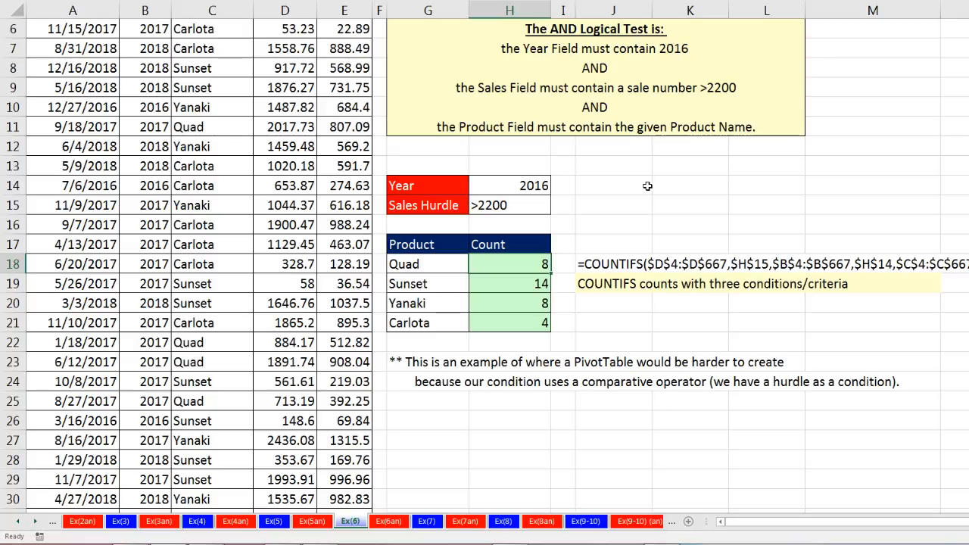
key(F2)
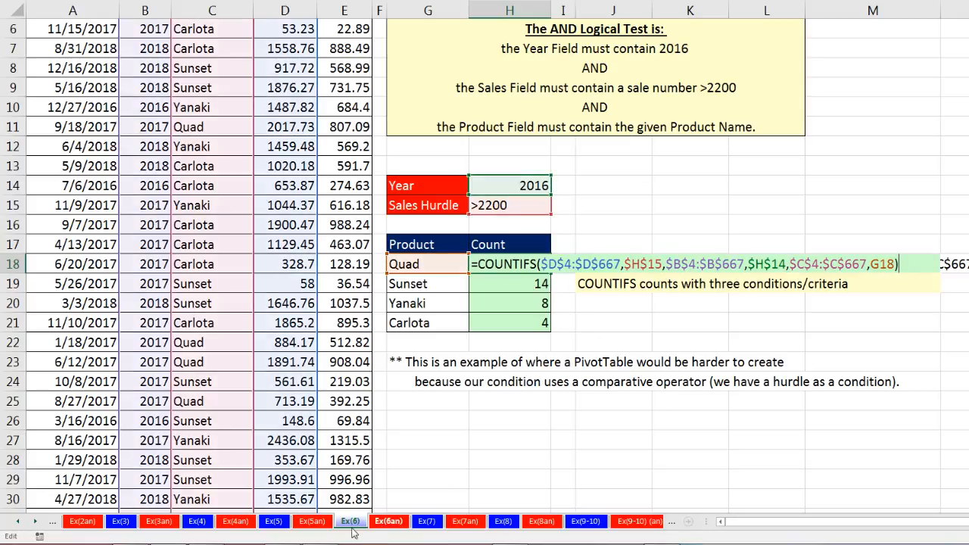
key(Escape)
Inspect the cell references of the SUMIFS formula for Quad in H14 on the Ex(5) sheet.
click(275, 522)
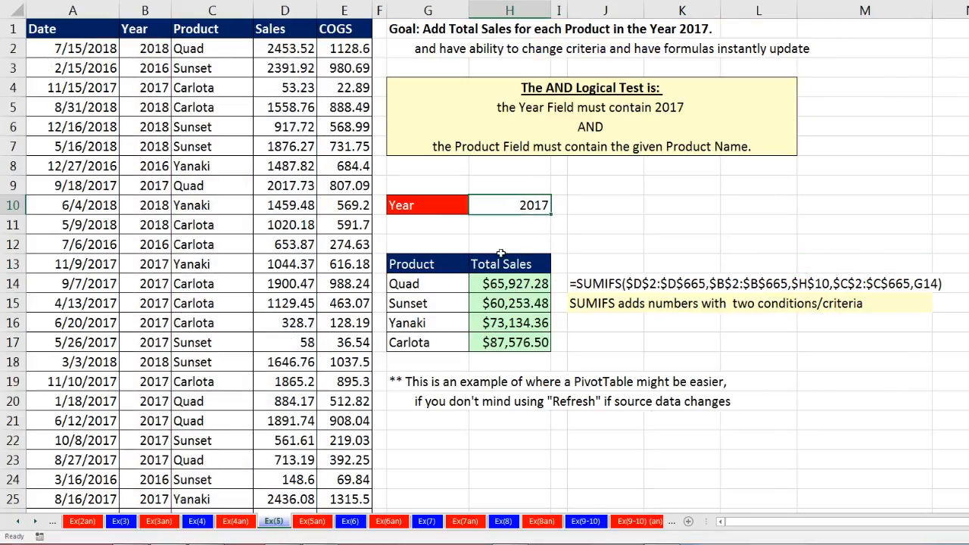
click(524, 286)
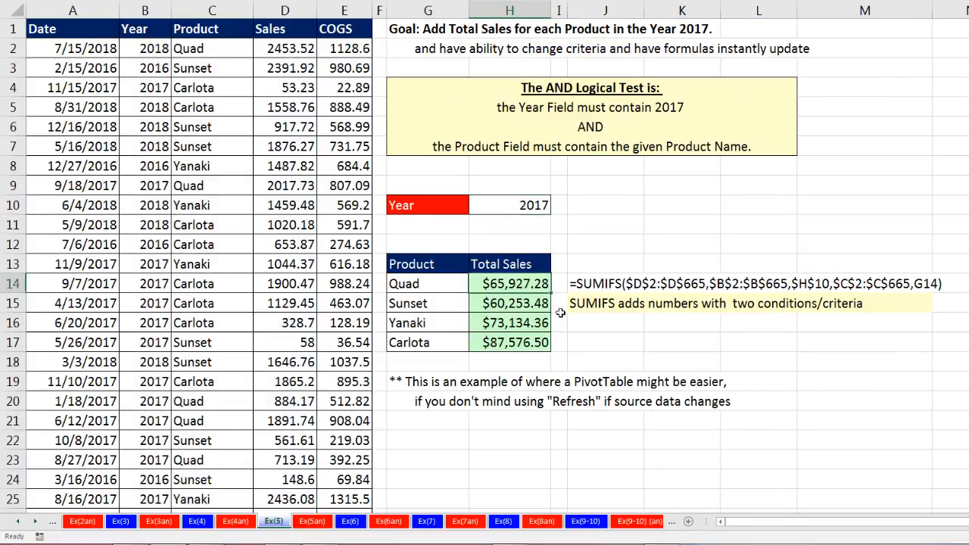
key(F2)
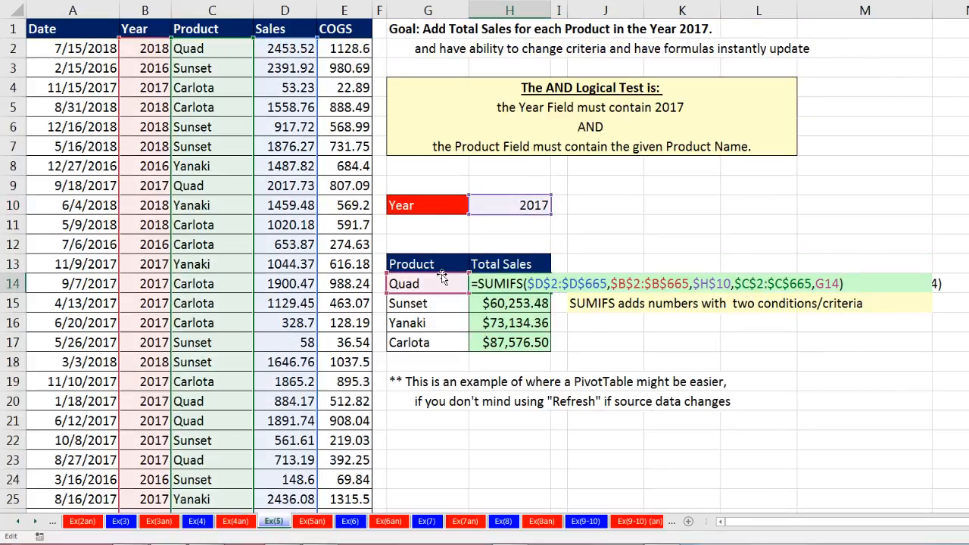
key(Escape)
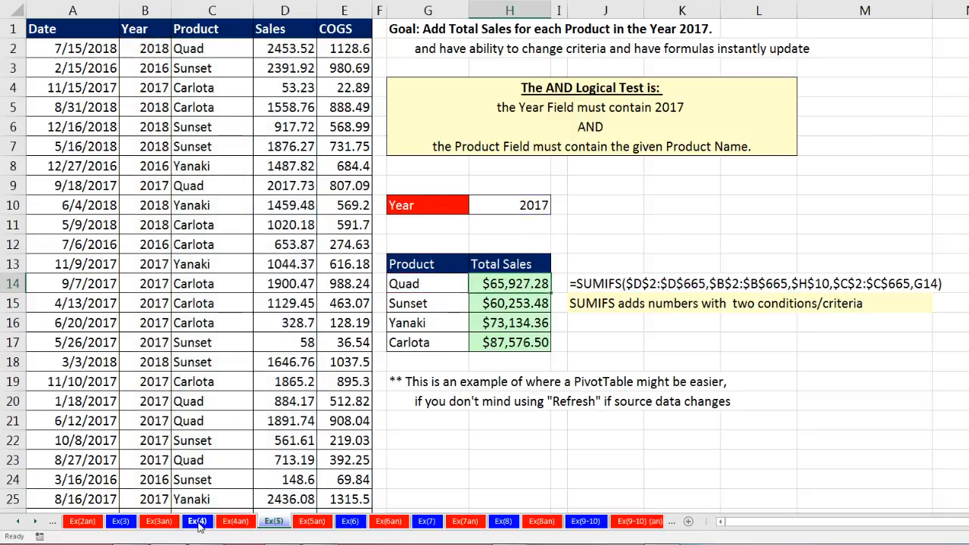
View the Total COGS example on Ex(4) and inspect the AVERAGEIFS formula in I12 on Ex(3).
click(197, 521)
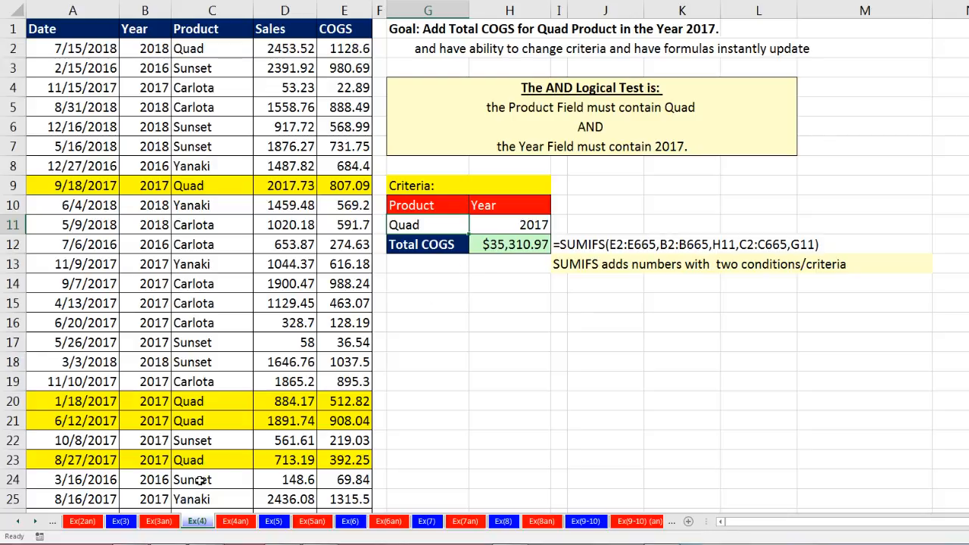
click(120, 523)
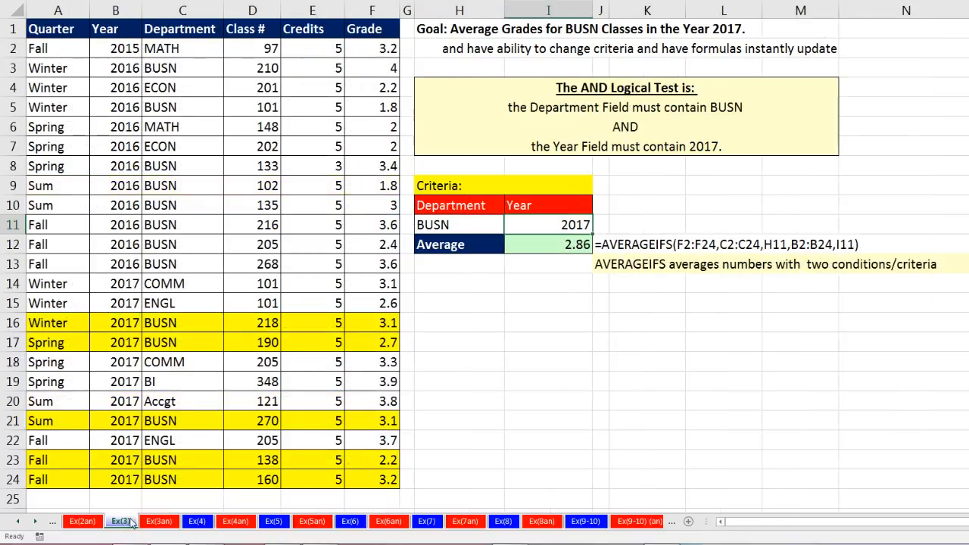
click(551, 247)
key(F2)
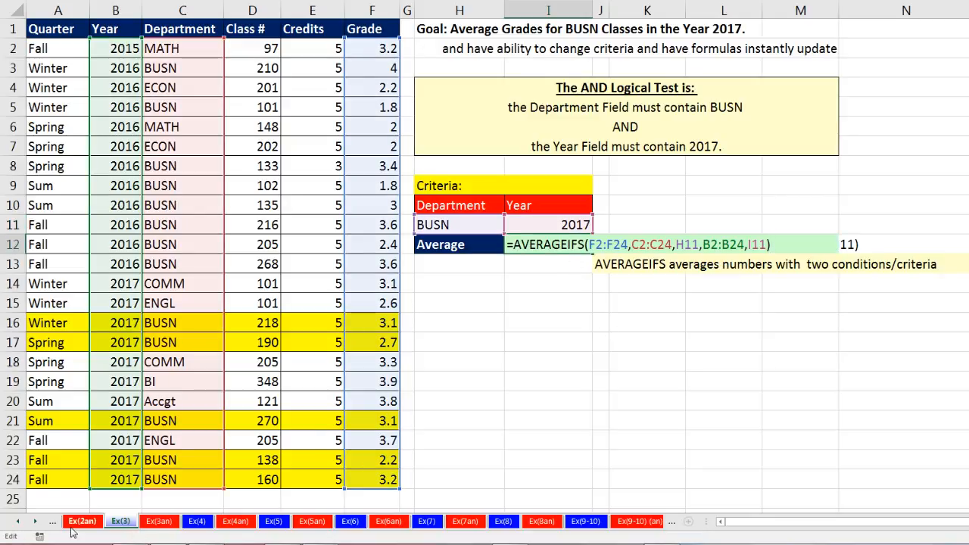
key(Escape)
Inspect the Total Credits SUMIFS formula in I12 on Ex(2) and the COUNTIFS formula in I12 on Ex(1an).
click(18, 522)
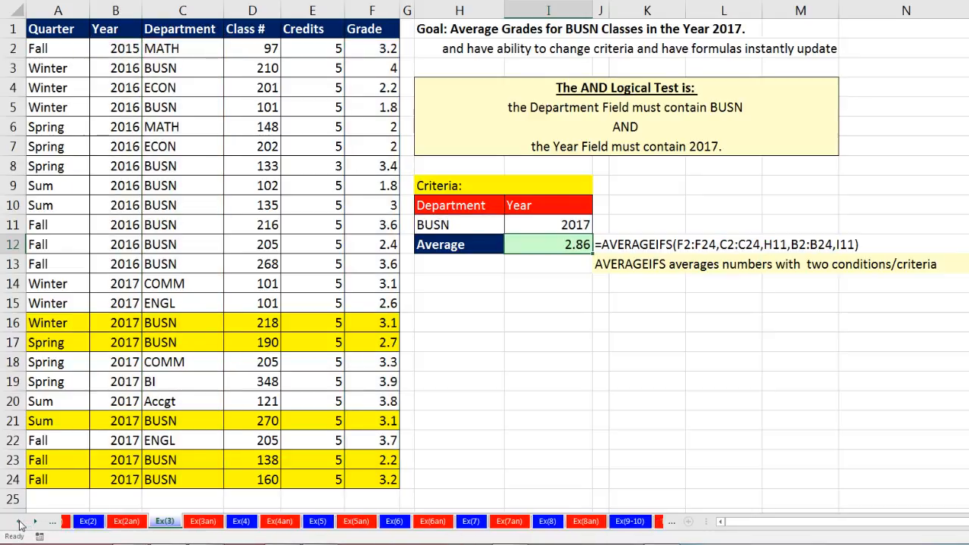
click(187, 522)
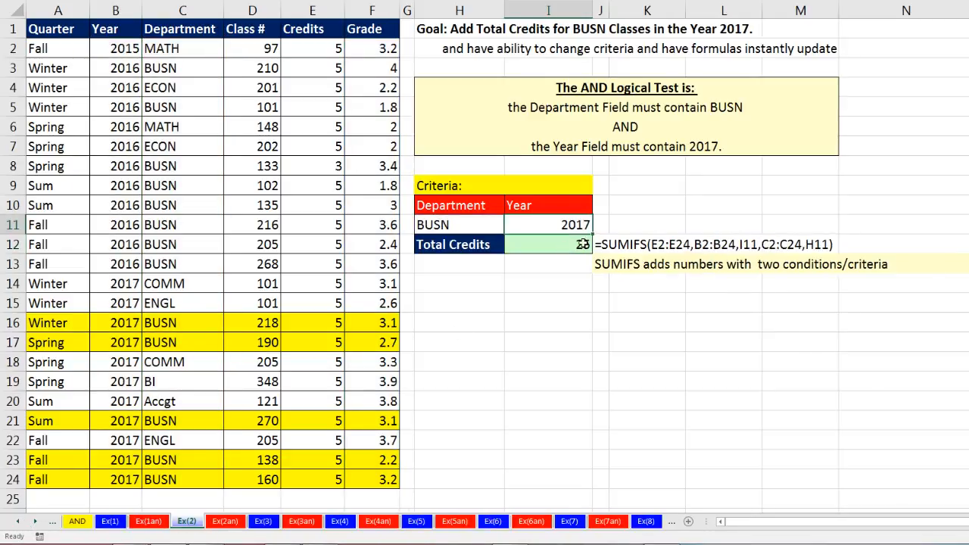
key(F2)
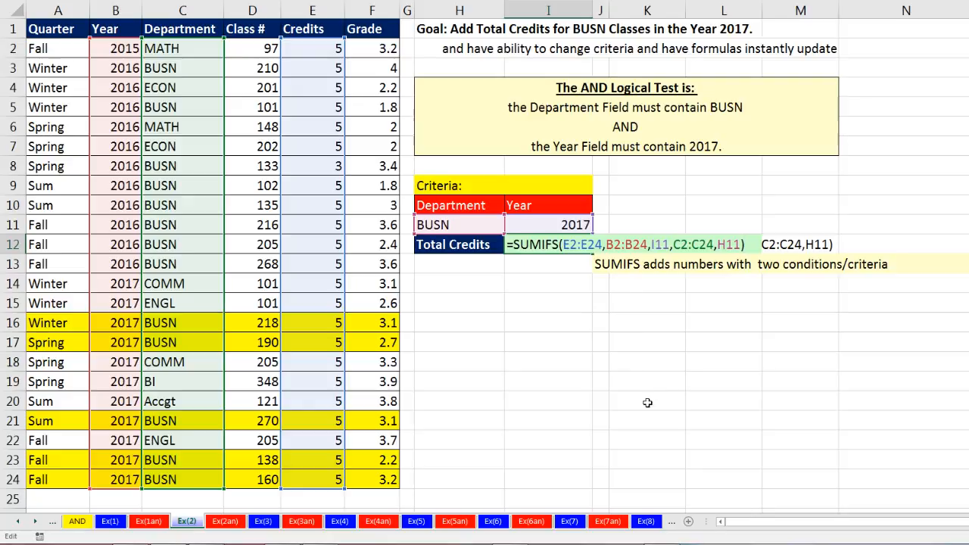
key(Escape)
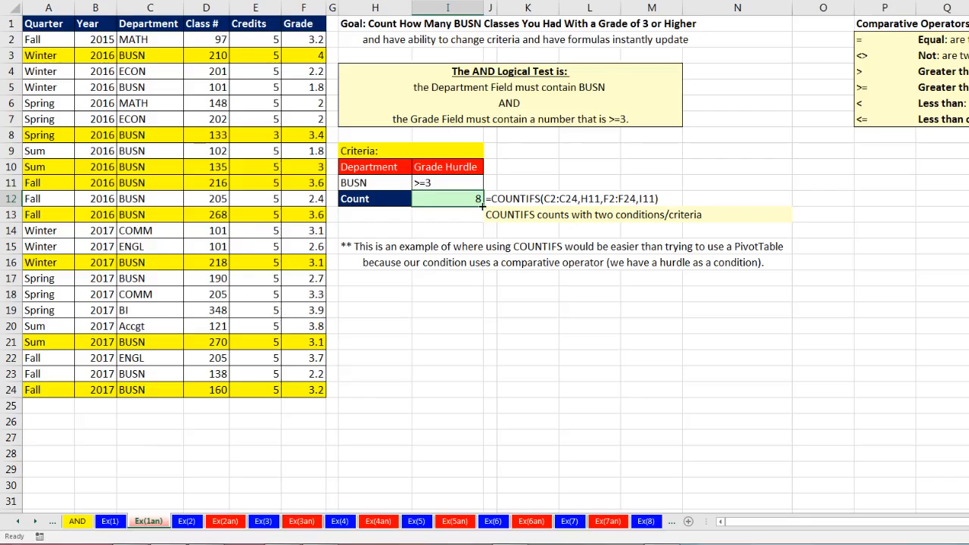
double_click(468, 198)
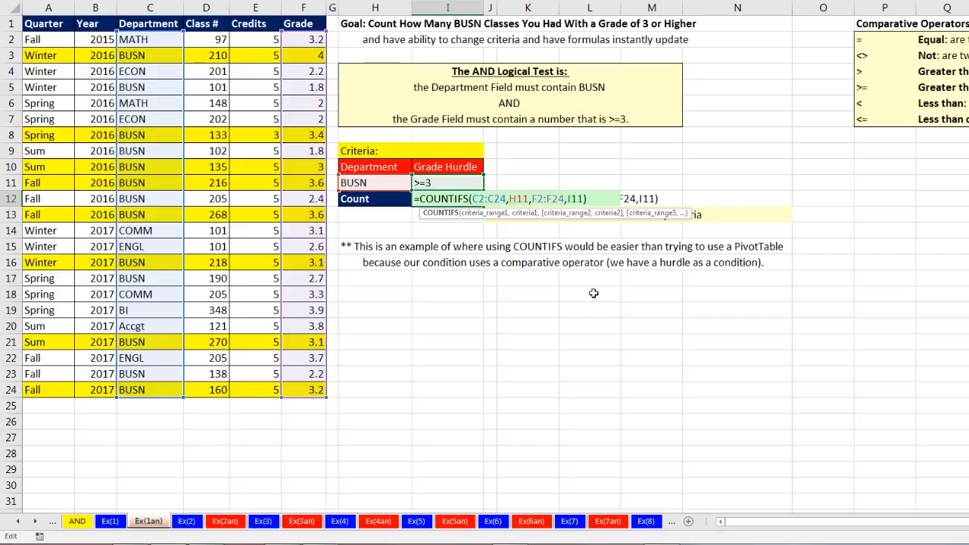
key(Escape)
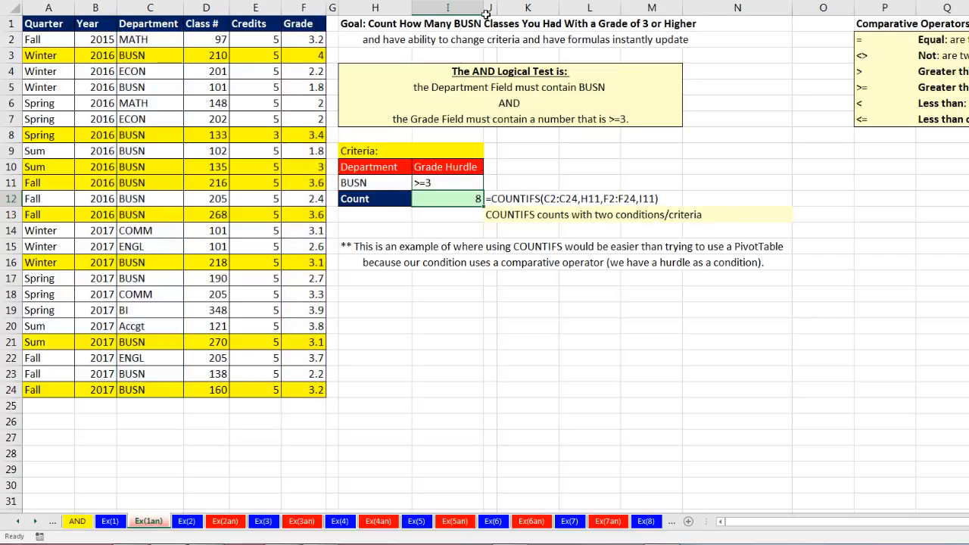